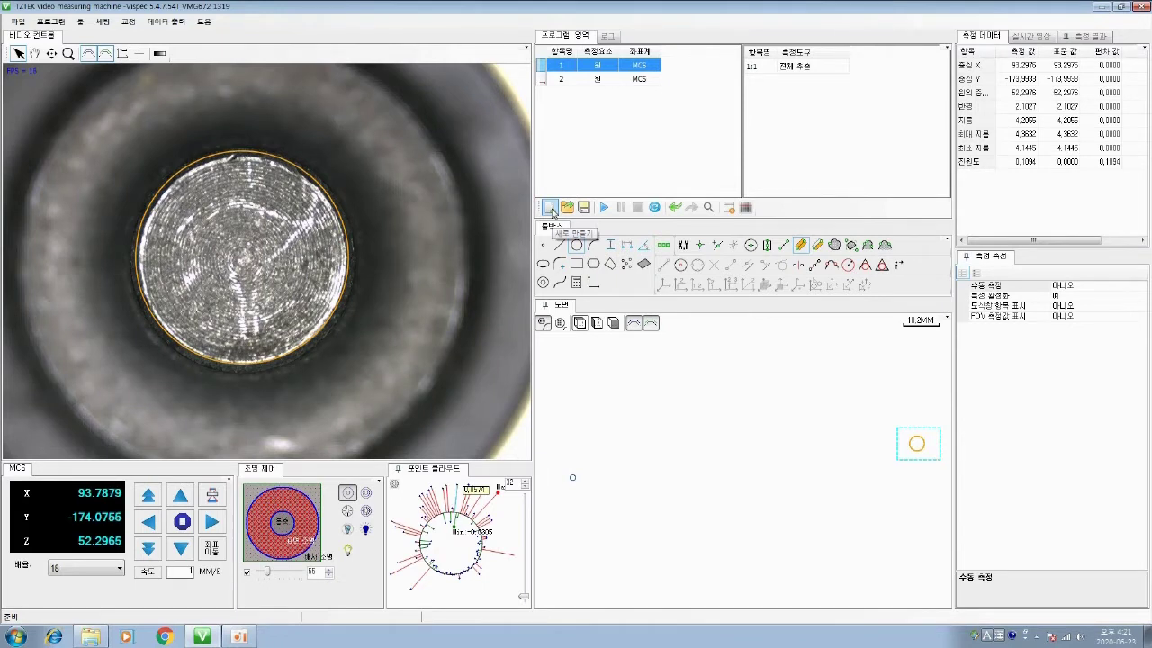
click(553, 210)
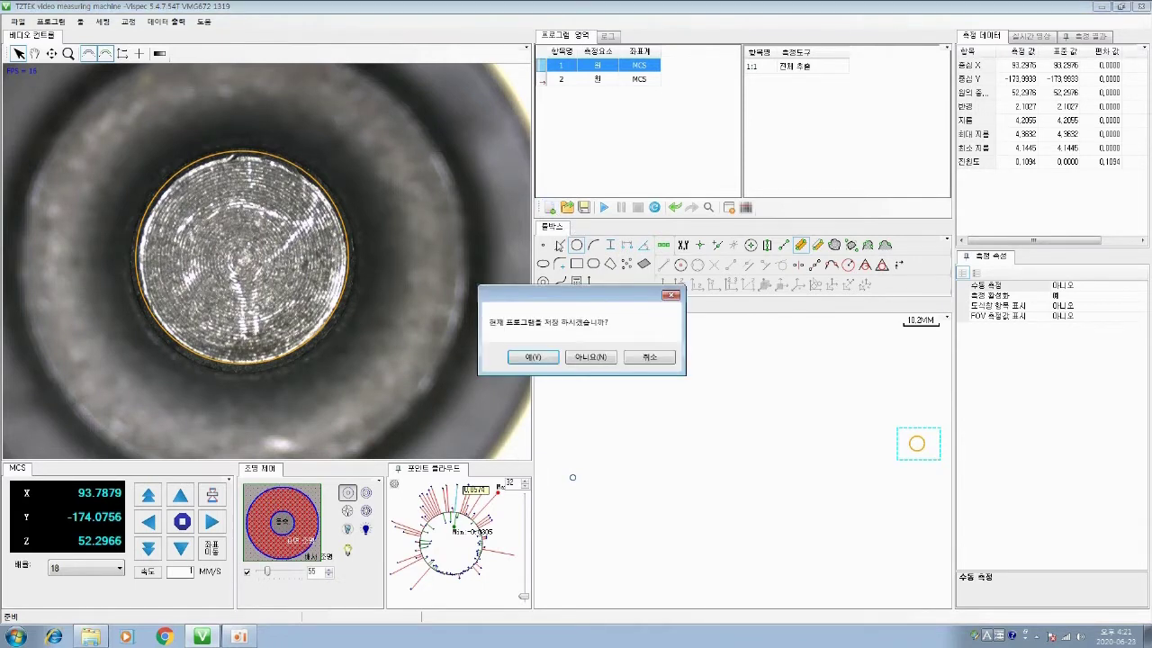
click(637, 360)
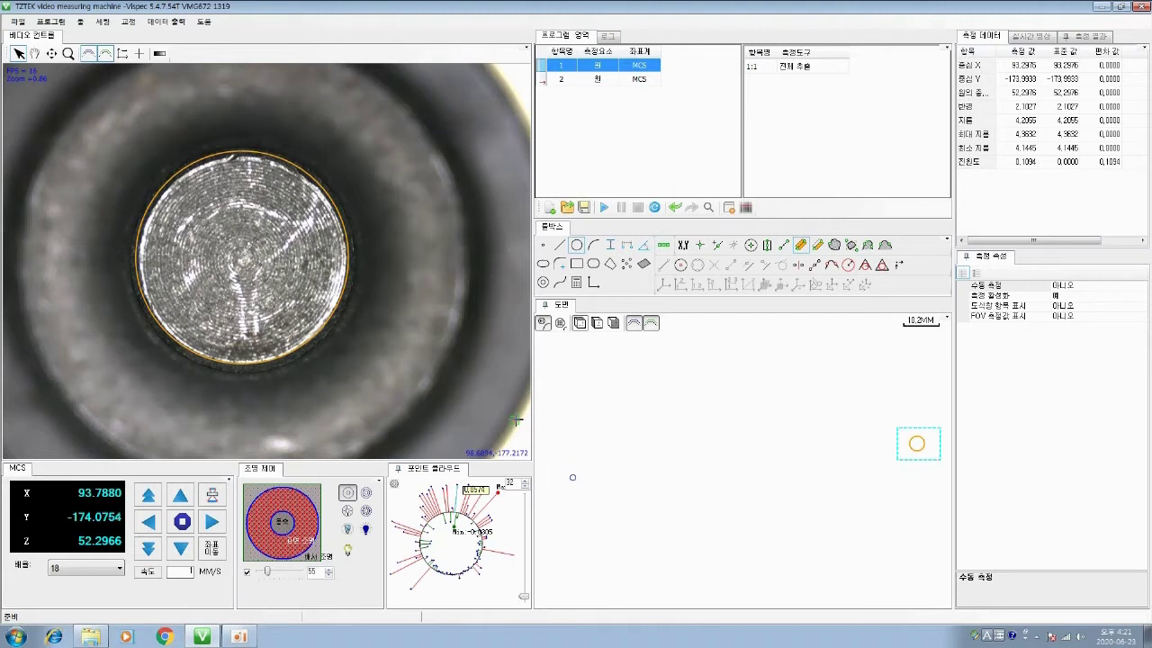
click(570, 440)
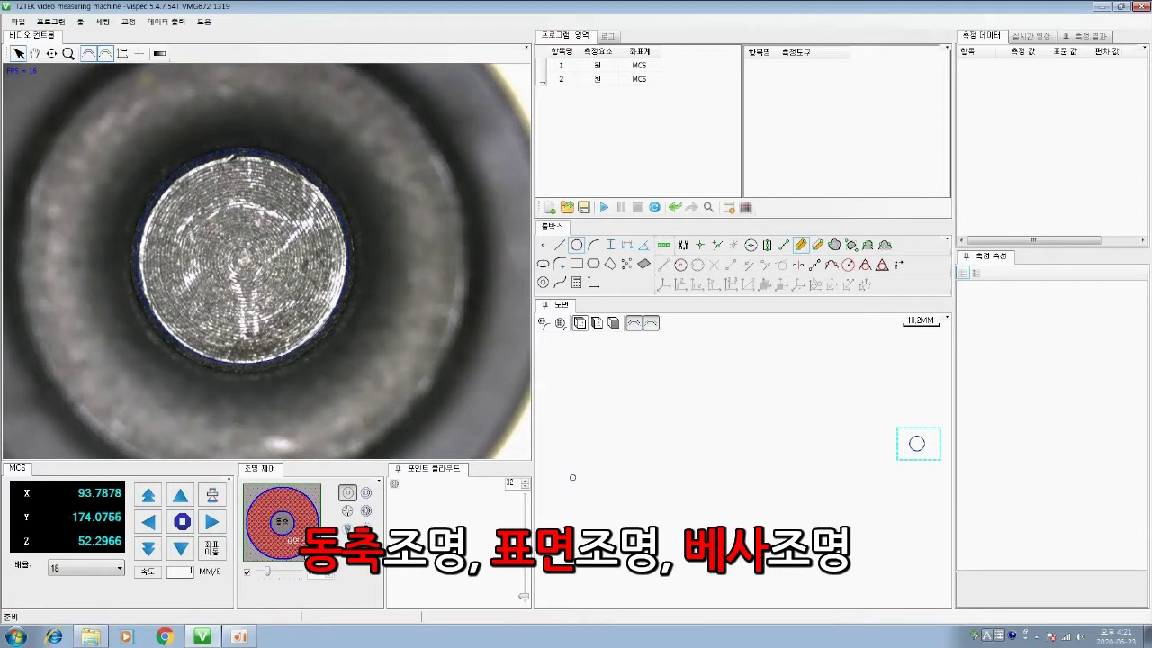
- Switch the coaxial, surface and bottom lights on and off in turn, leaving only the surface light lit at 55
click(281, 521)
click(286, 533)
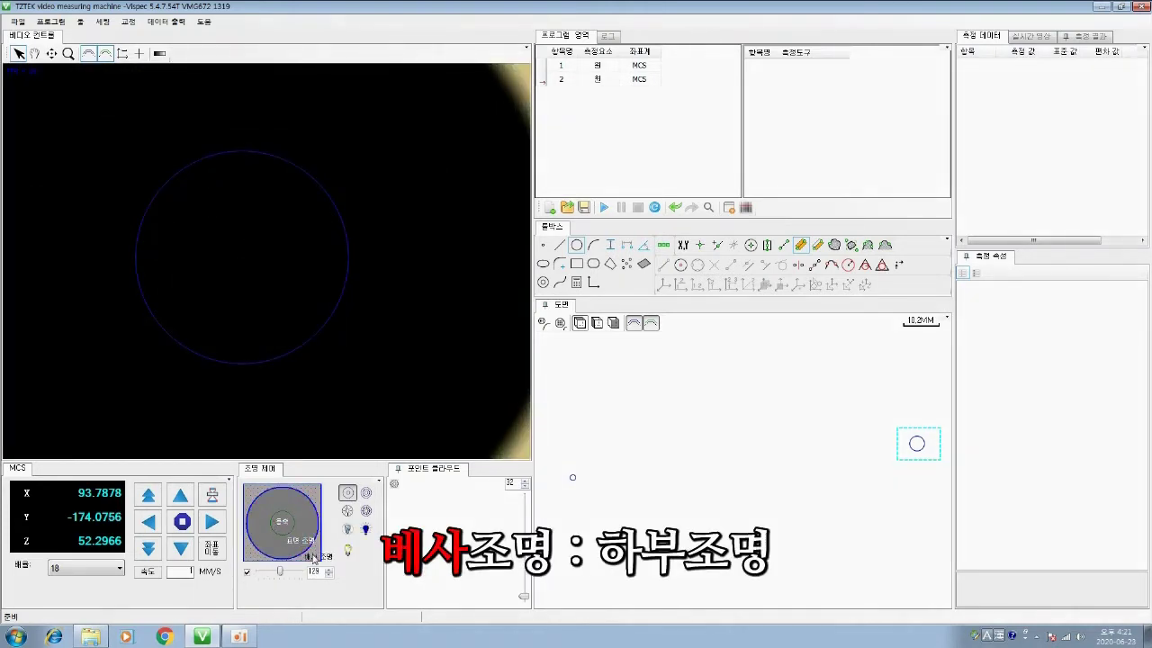
click(300, 546)
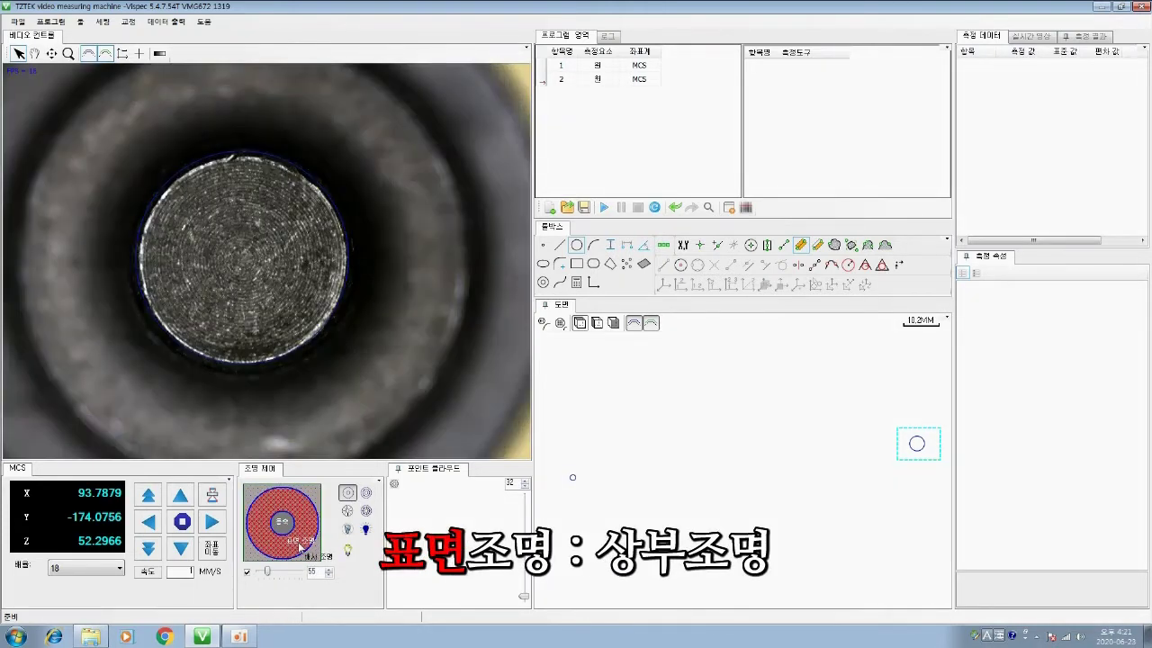
click(285, 521)
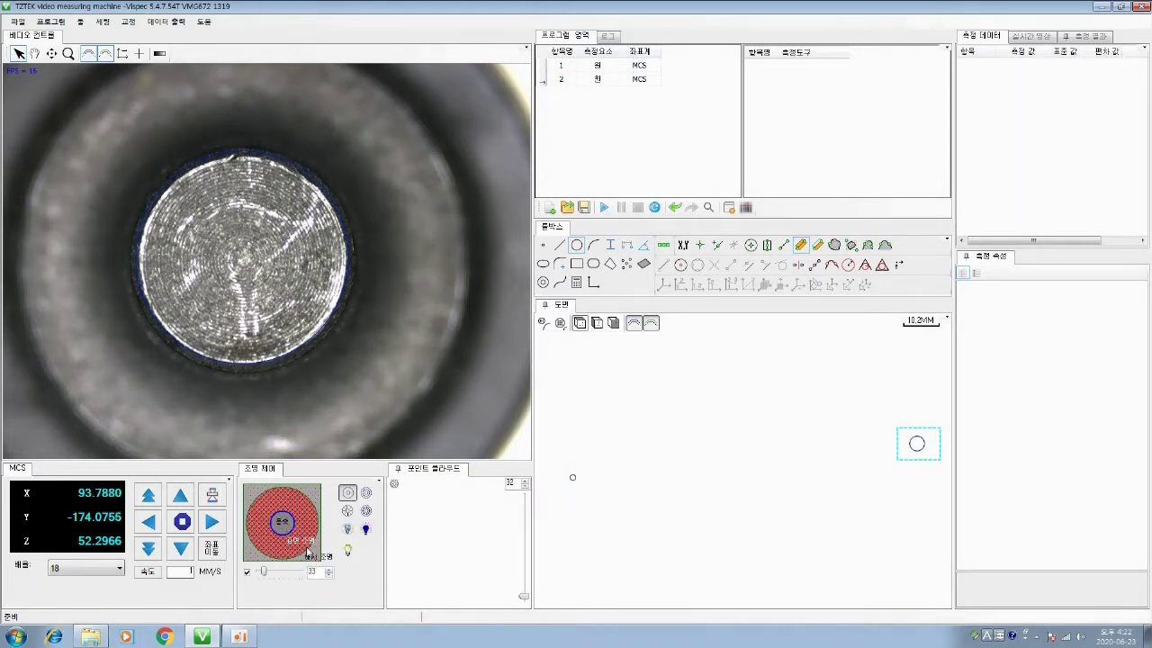
click(303, 540)
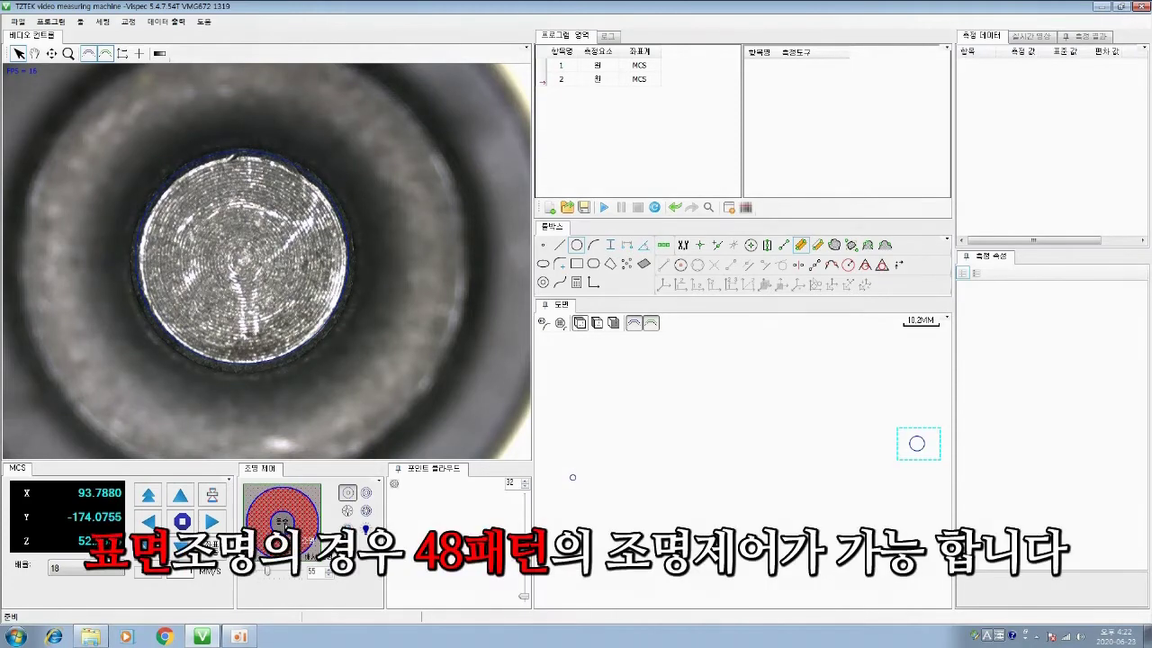
click(311, 547)
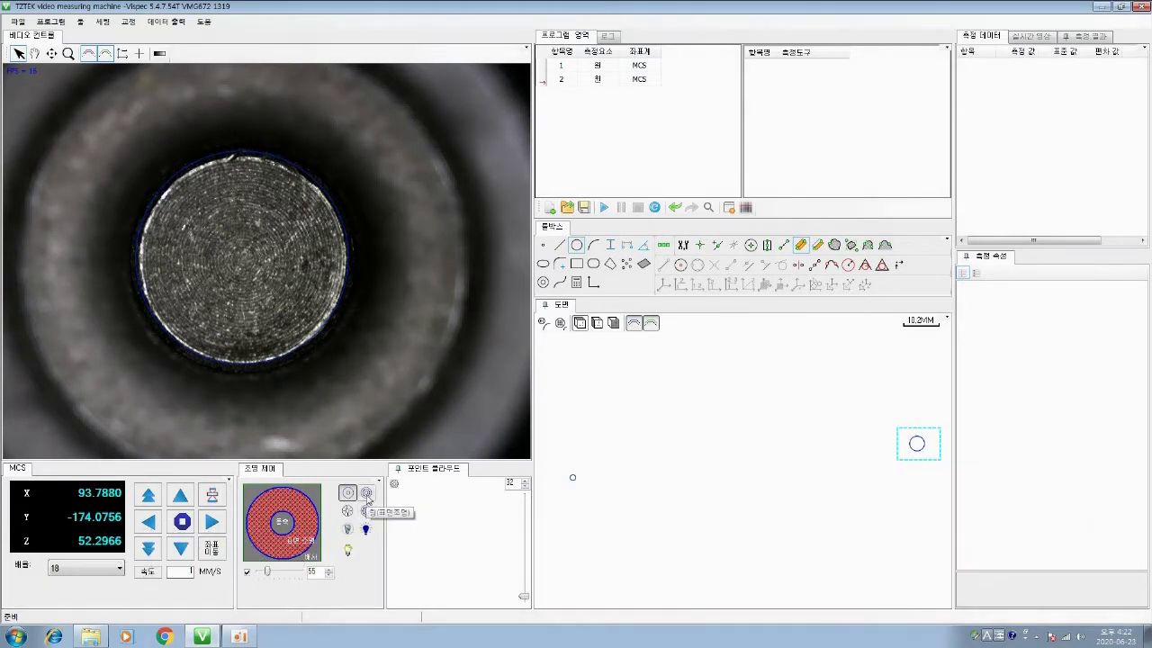
- Set the surface light to ring control and toggle its outermost ring off and on, finishing with it off
click(366, 494)
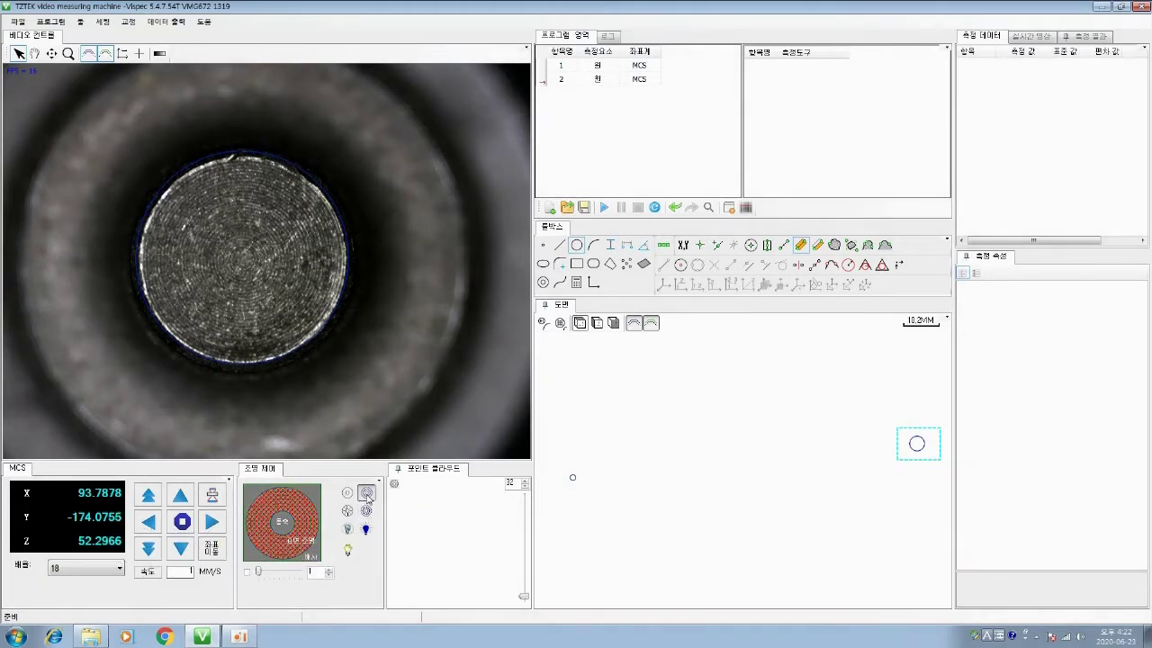
click(298, 524)
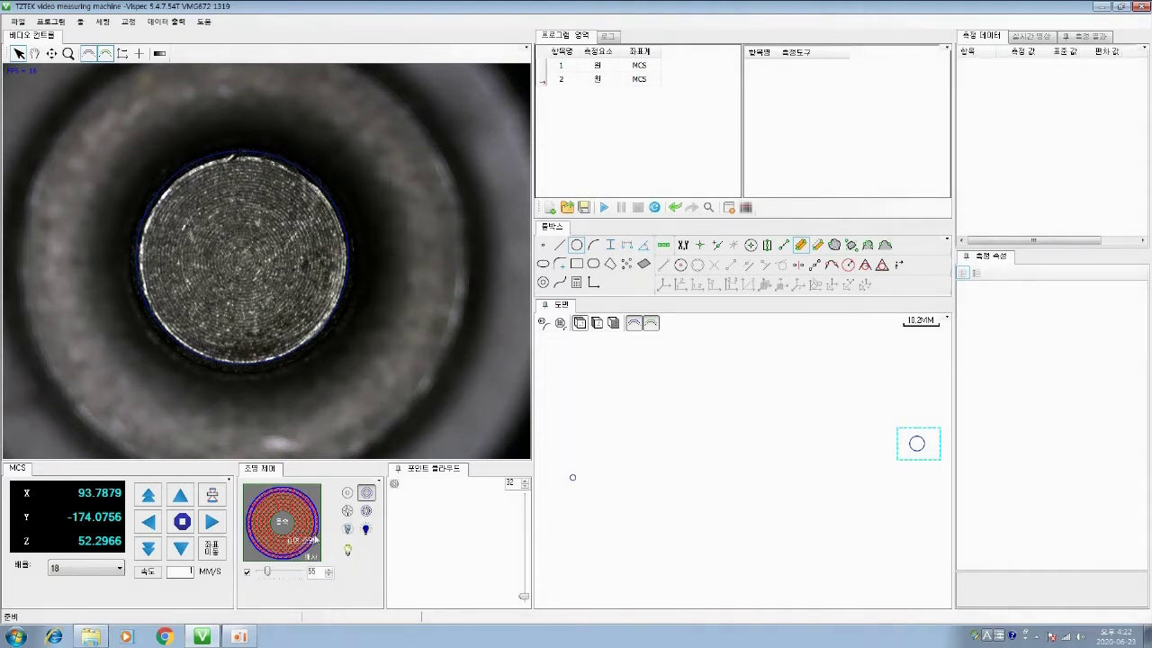
click(315, 539)
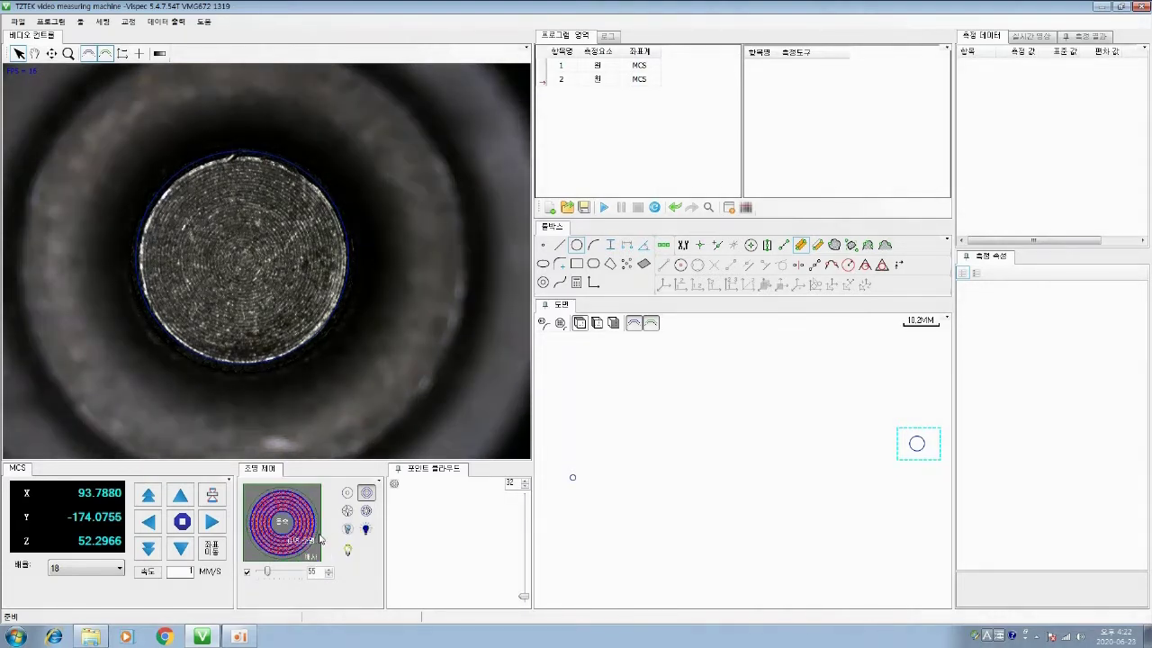
click(315, 539)
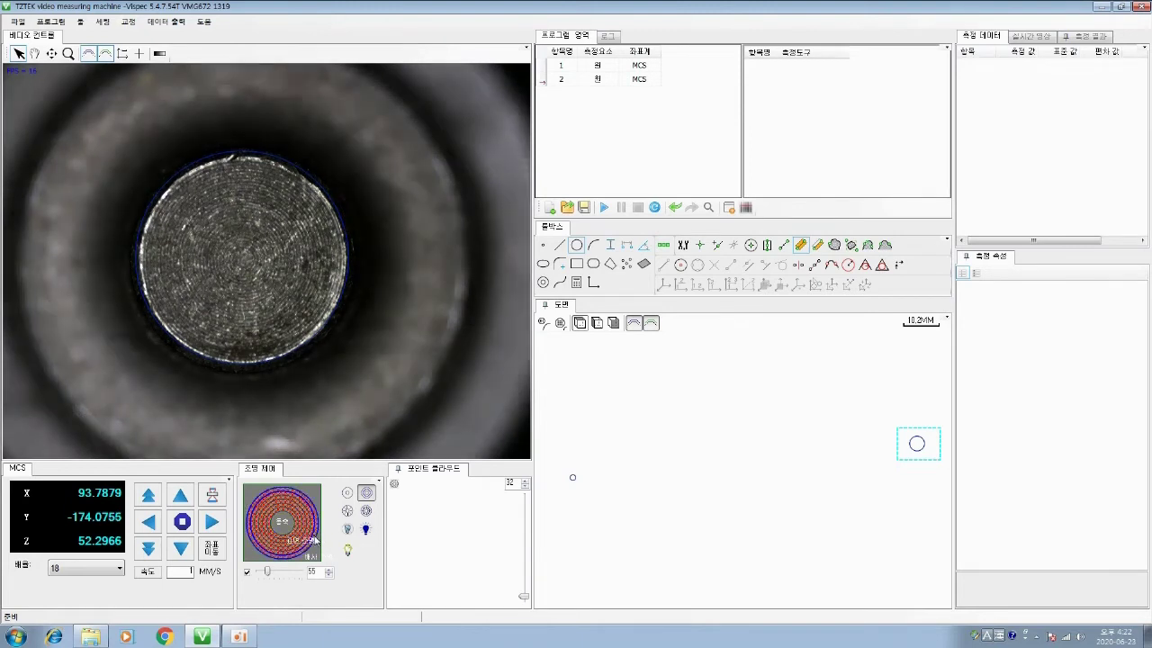
click(315, 539)
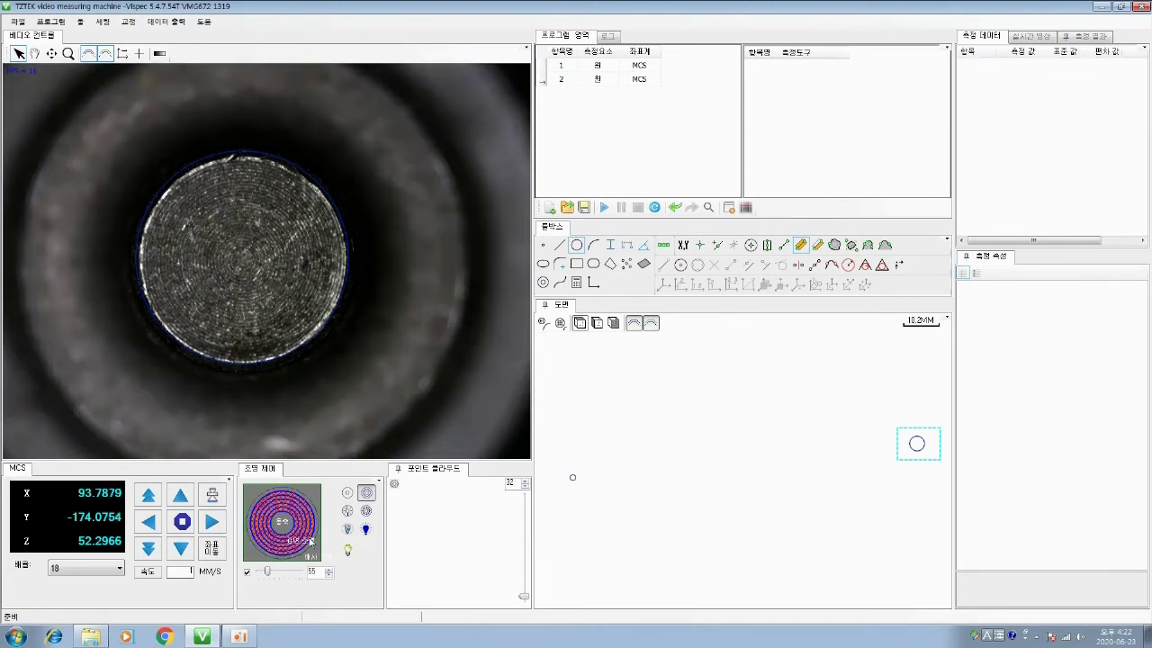
- Turn off the remaining surface light rings progressively from the outside to the innermost one
click(311, 540)
click(310, 540)
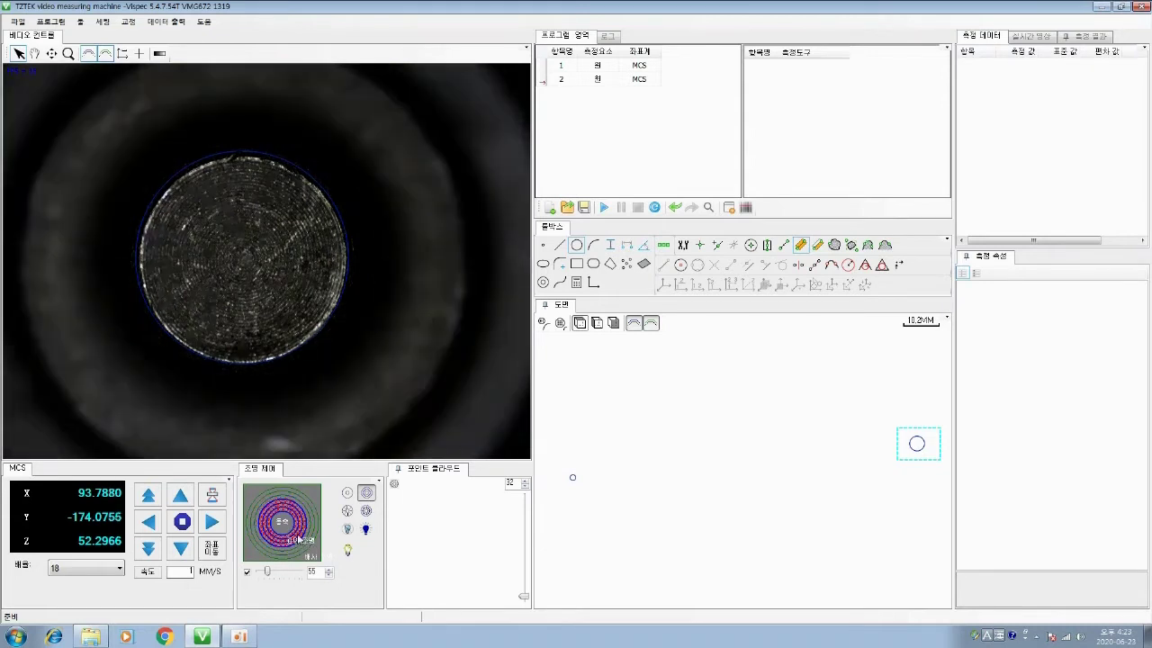
click(299, 543)
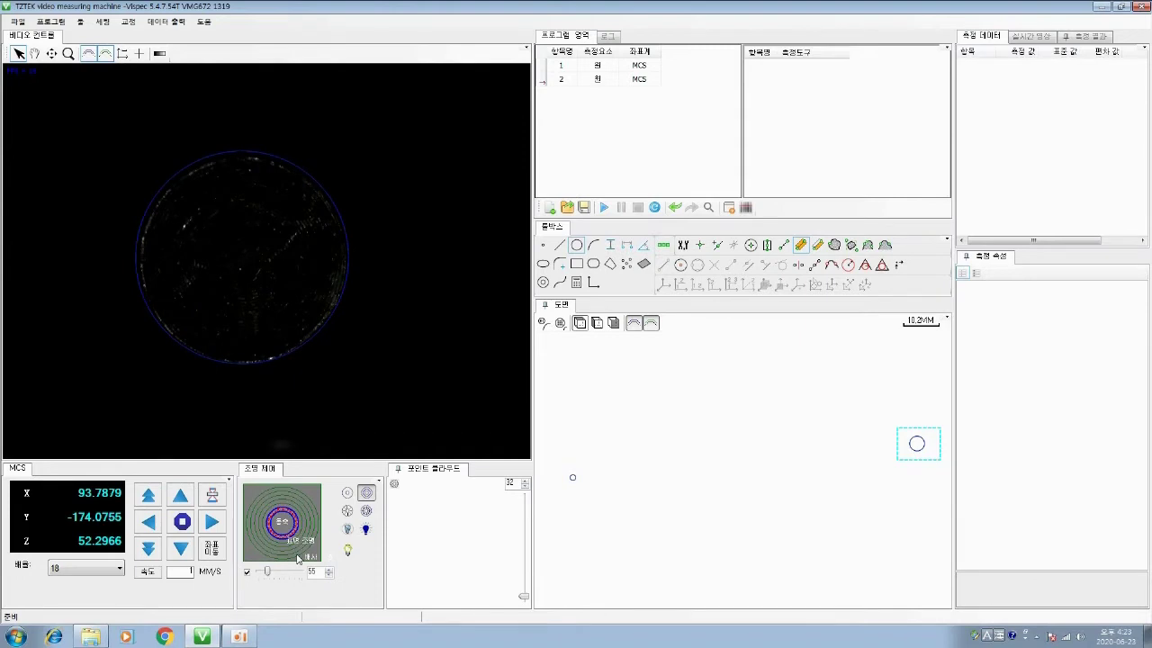
click(293, 536)
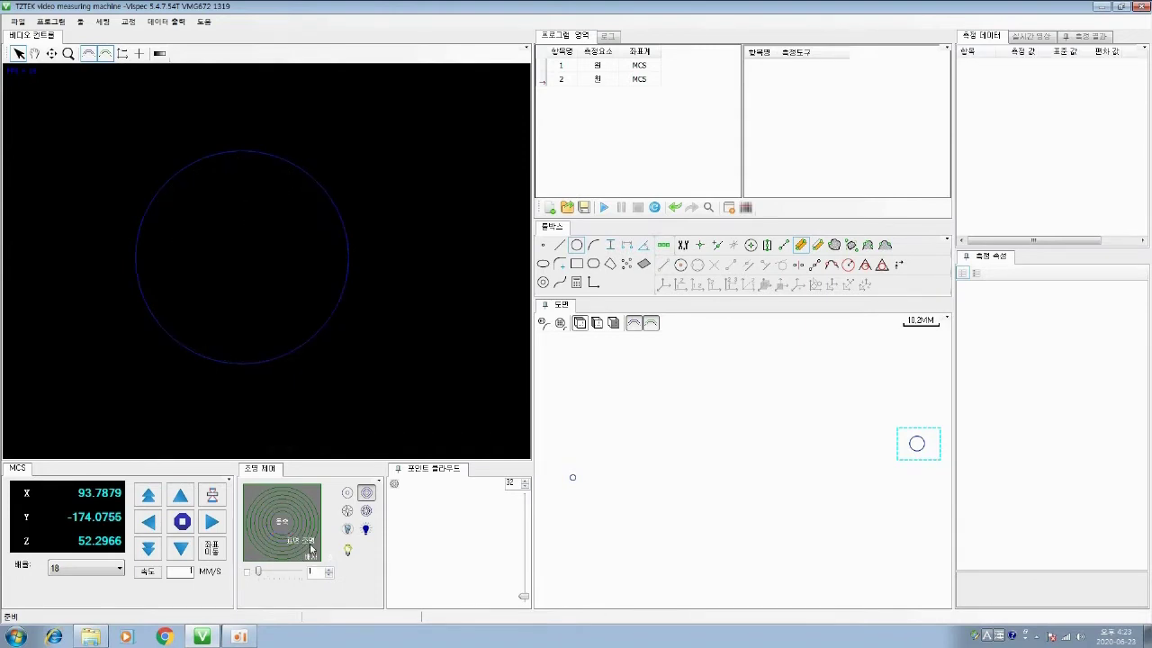
- Turn all surface light rings back on at 55, starting with the outermost and continuing from the inner rings outward
click(310, 549)
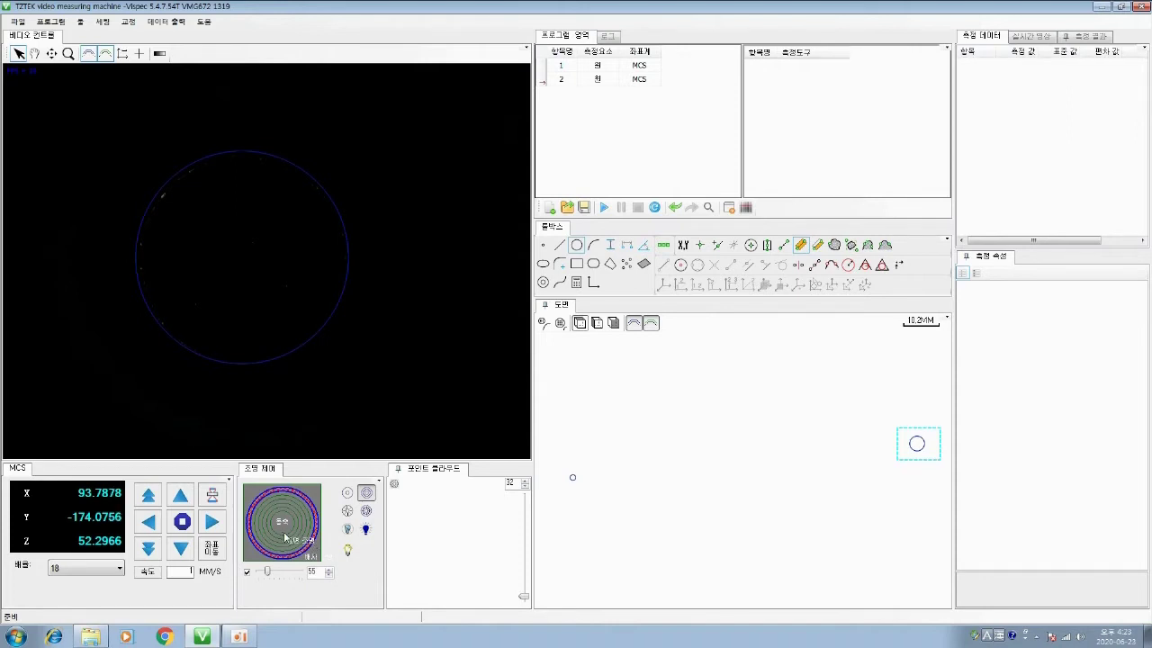
click(288, 537)
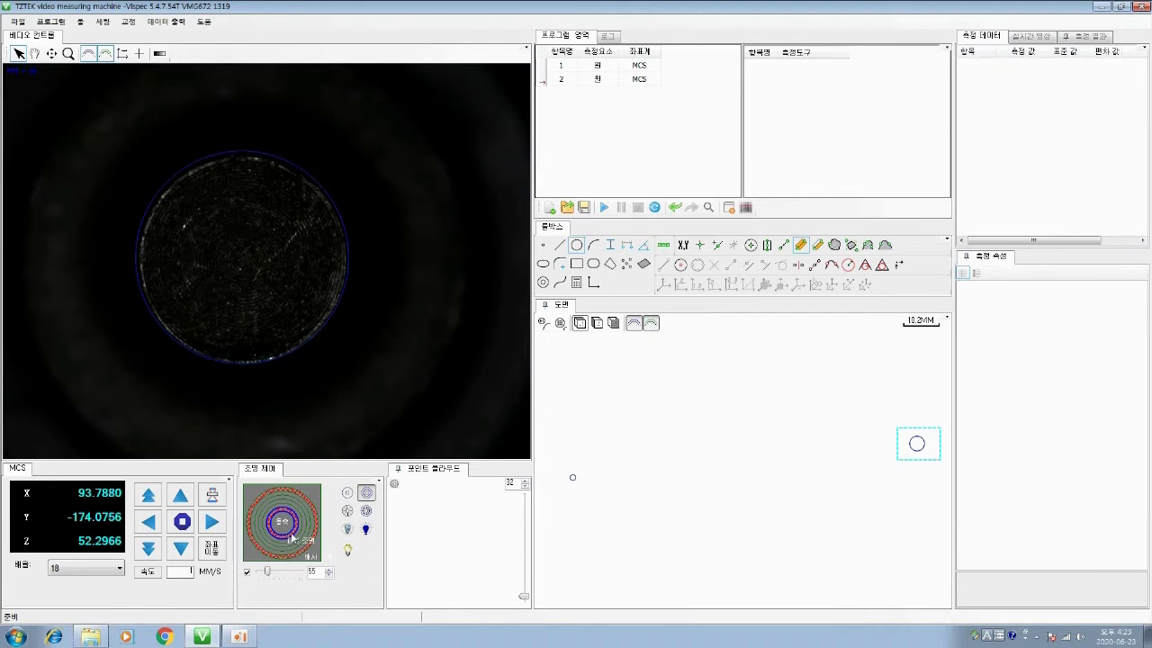
click(301, 541)
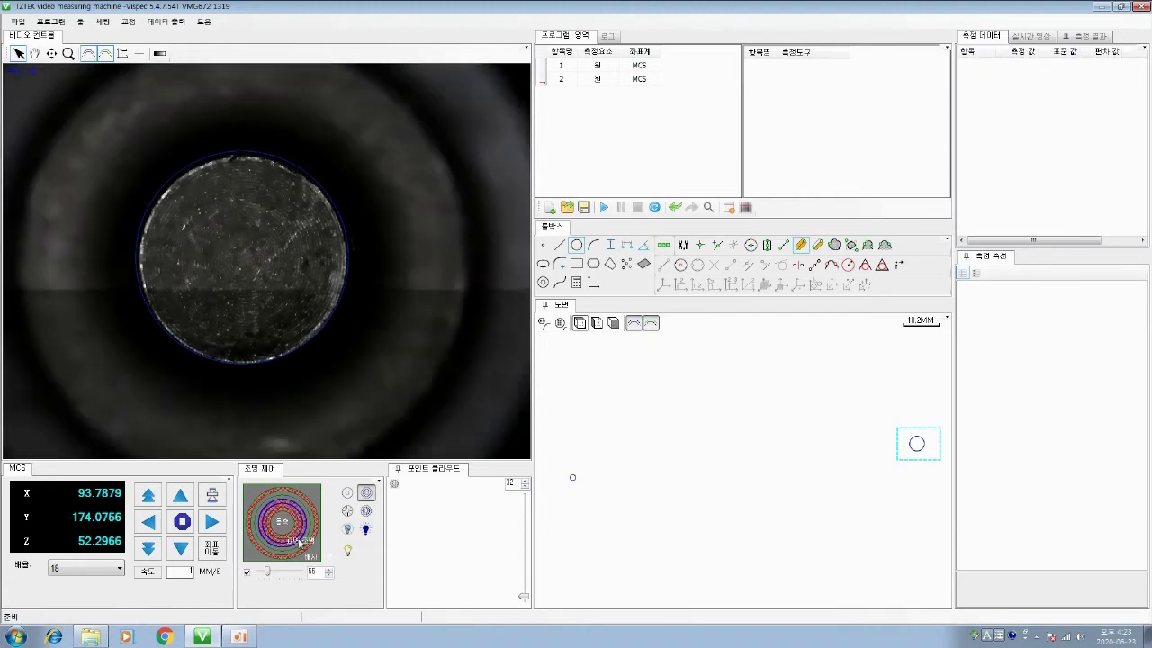
click(306, 541)
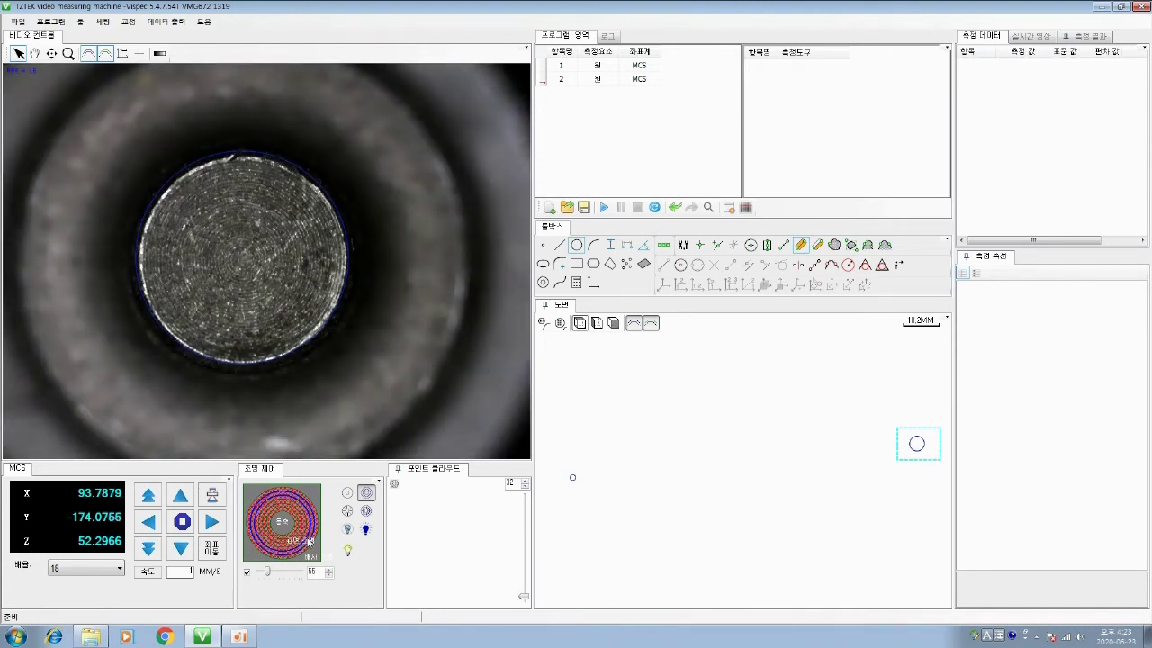
- Set the surface light to segment control and switch the right-half segments off and back on at 55
click(347, 510)
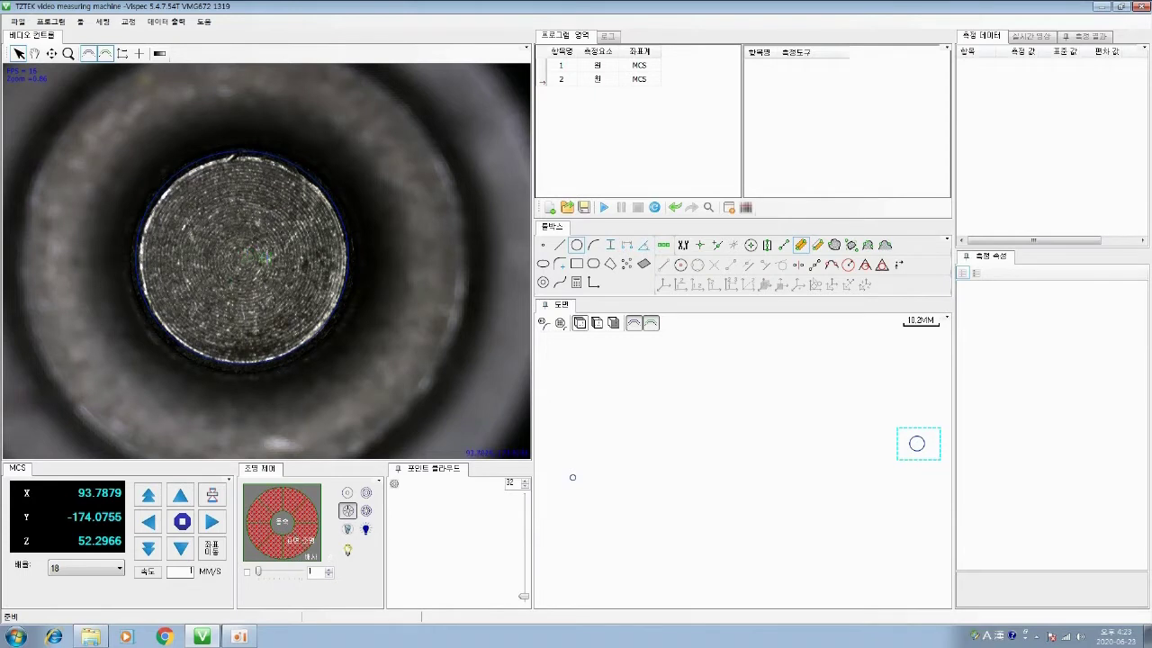
click(294, 503)
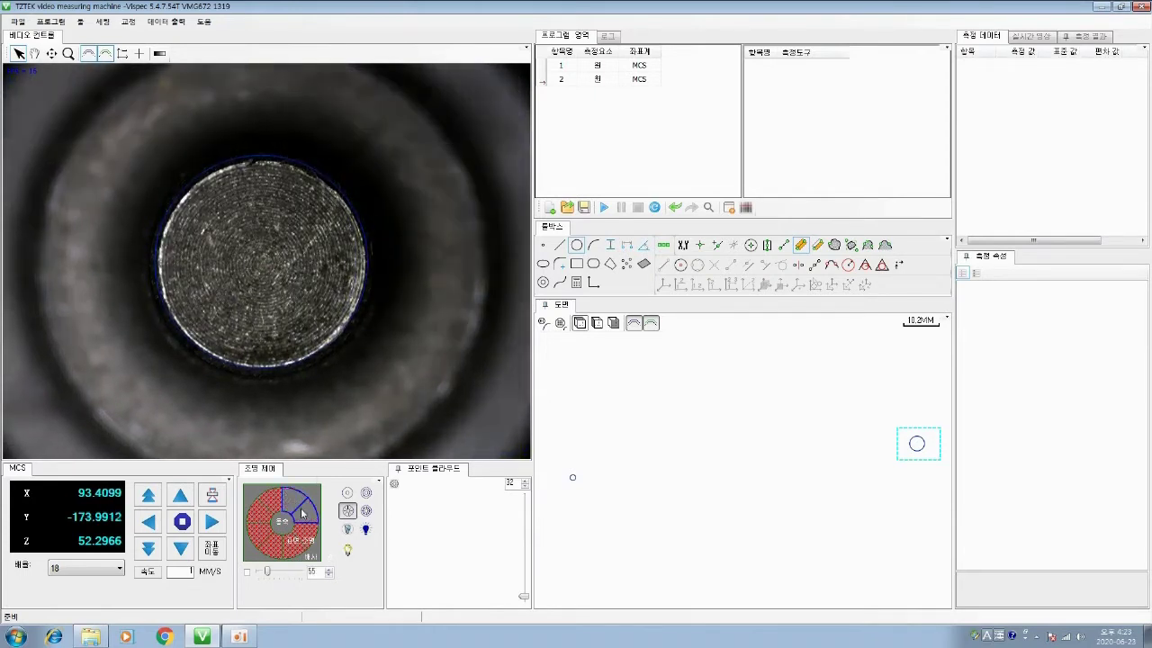
click(297, 550)
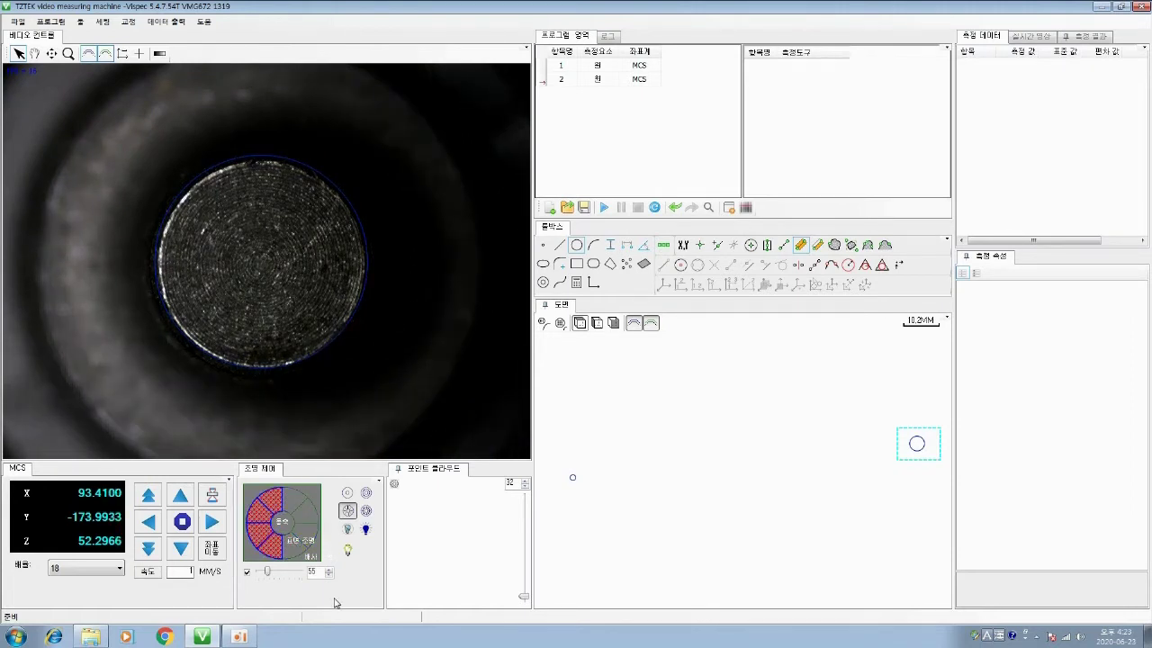
click(306, 531)
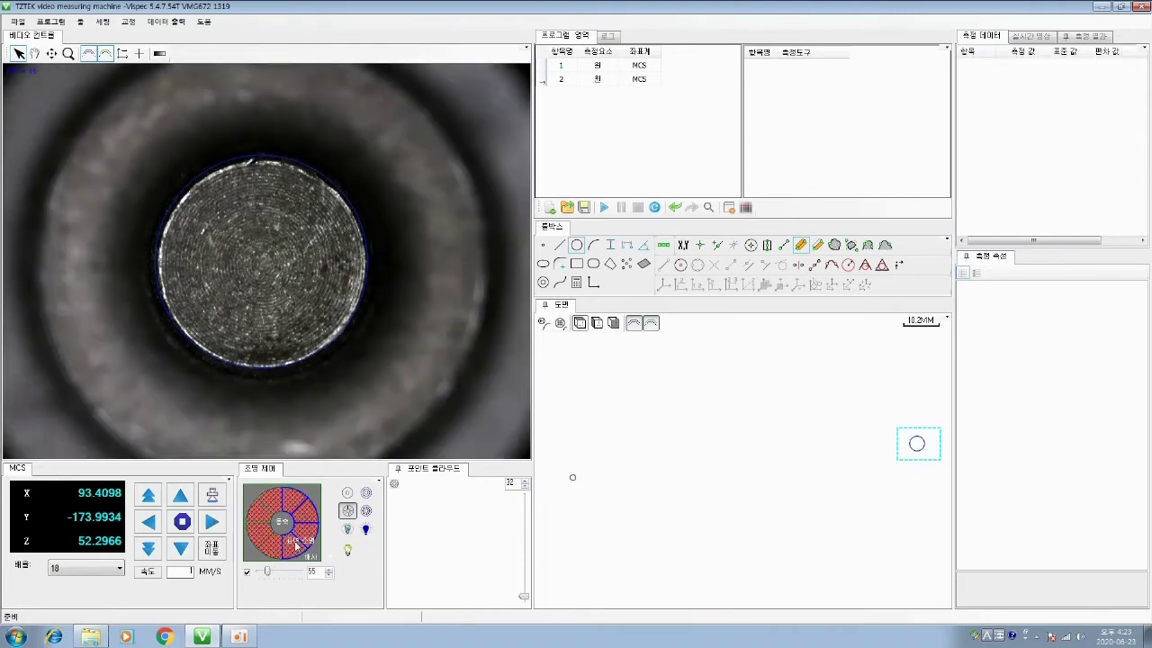
- Move the stage to the part's left outer rim and lower Z to about 46.98, setting the travel speed to 5 mm/s
drag(143, 285, 371, 281)
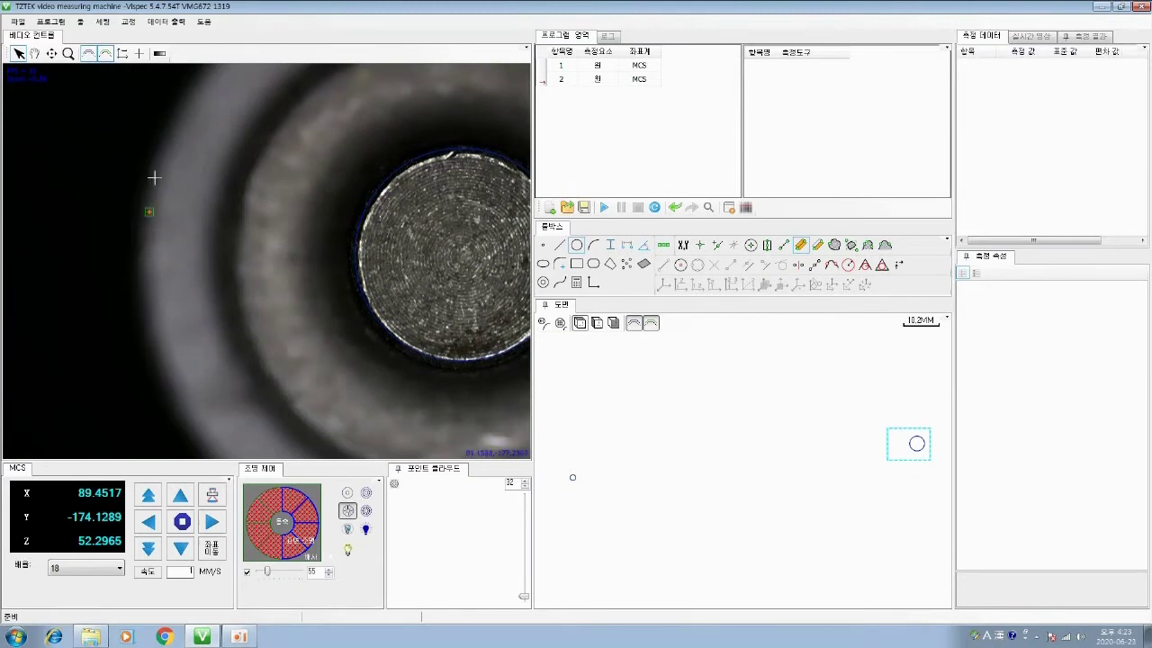
click(157, 551)
click(156, 549)
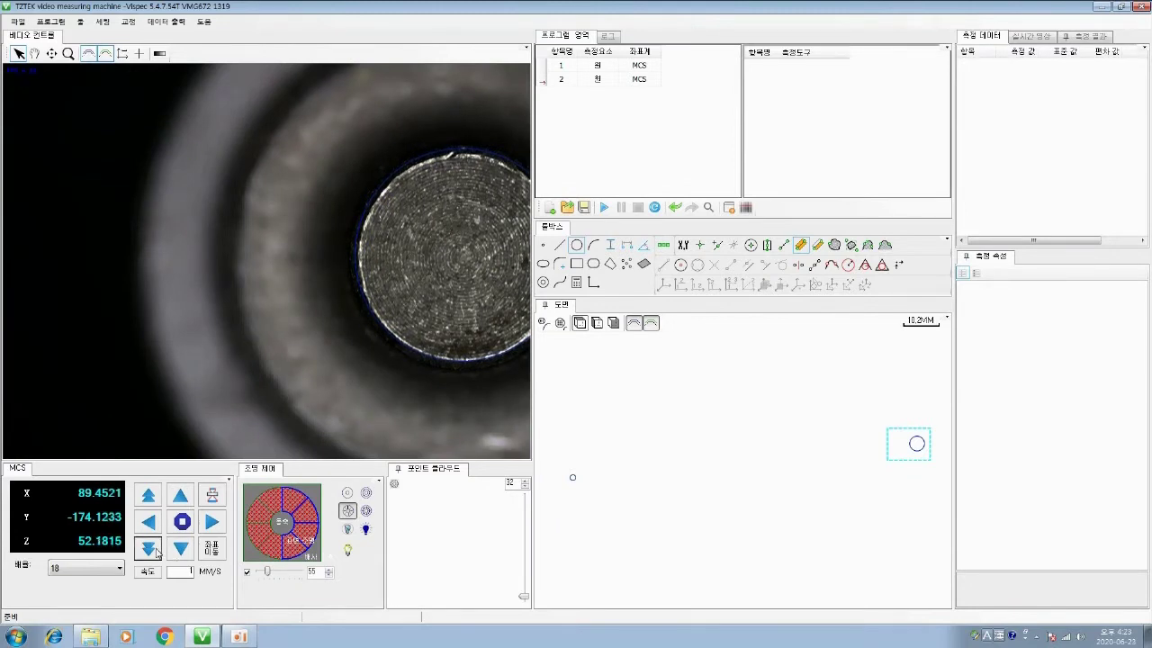
click(157, 550)
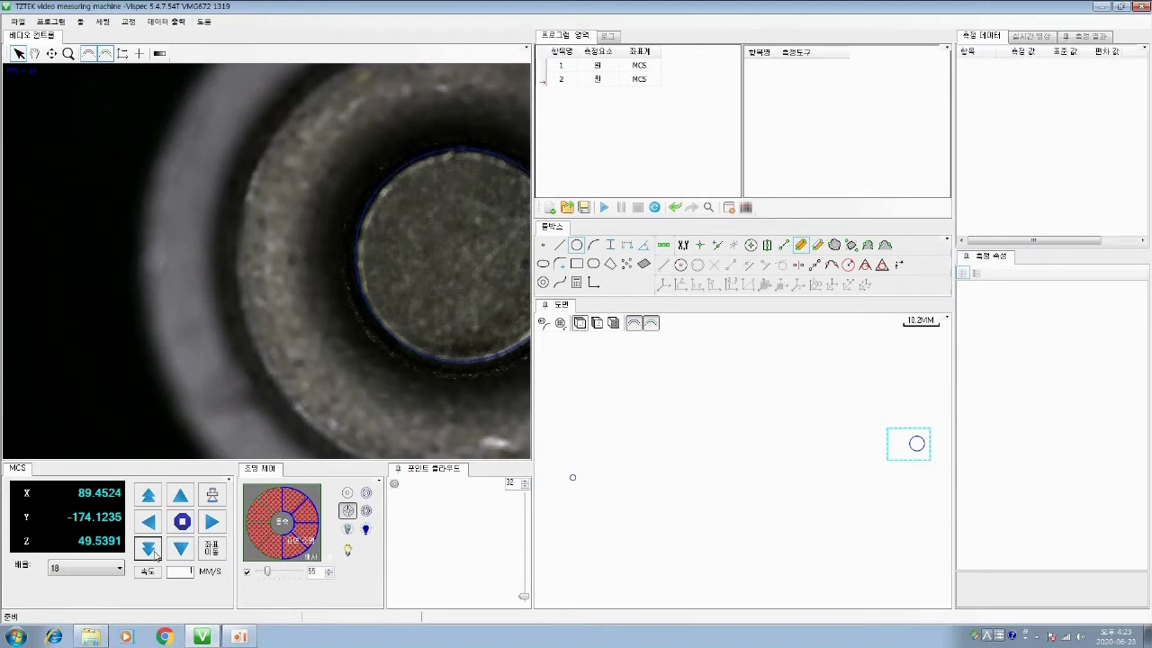
text(5)
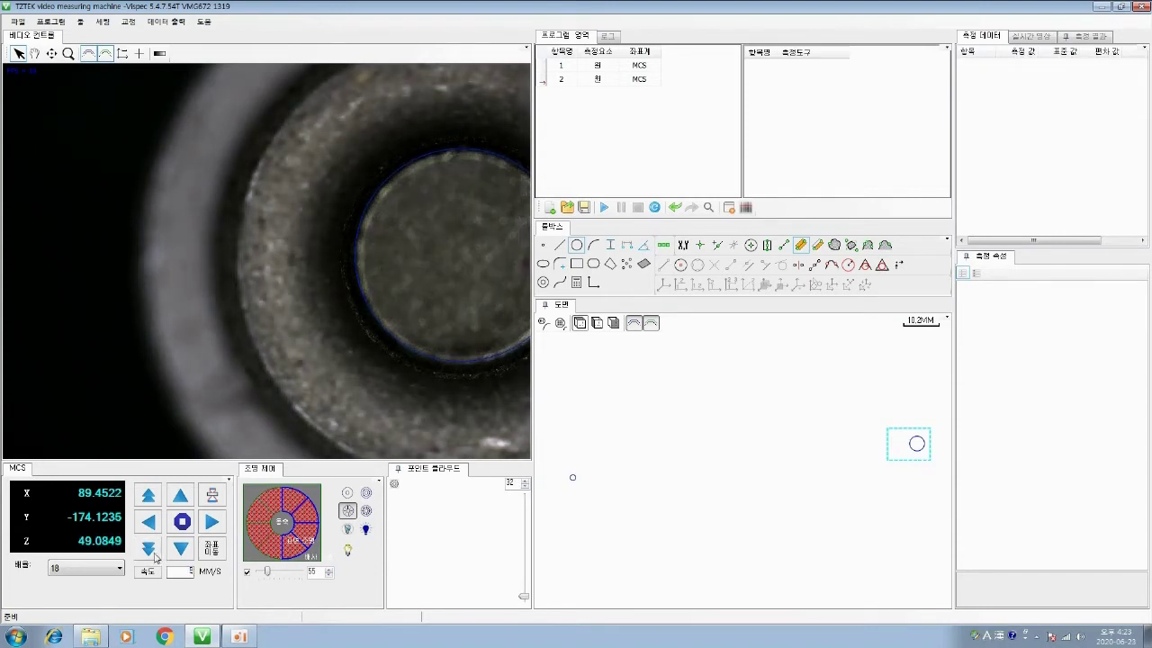
click(155, 551)
- Turn off the right-half segments of the surface light and move the stage across to the part's right rim
click(299, 511)
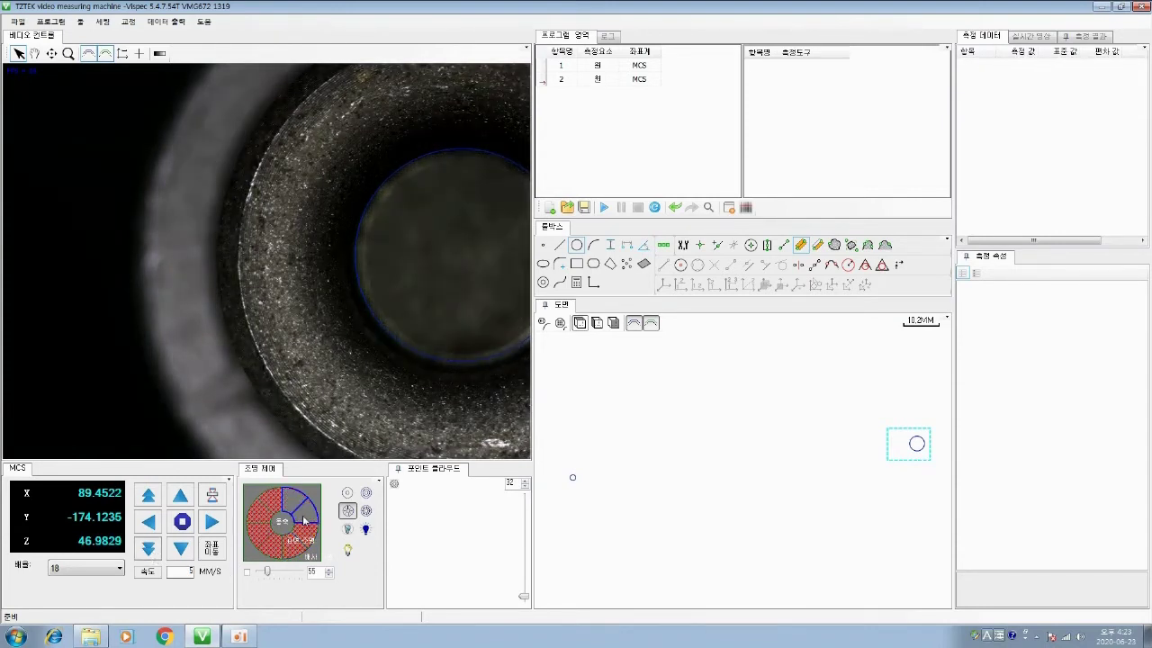
click(296, 555)
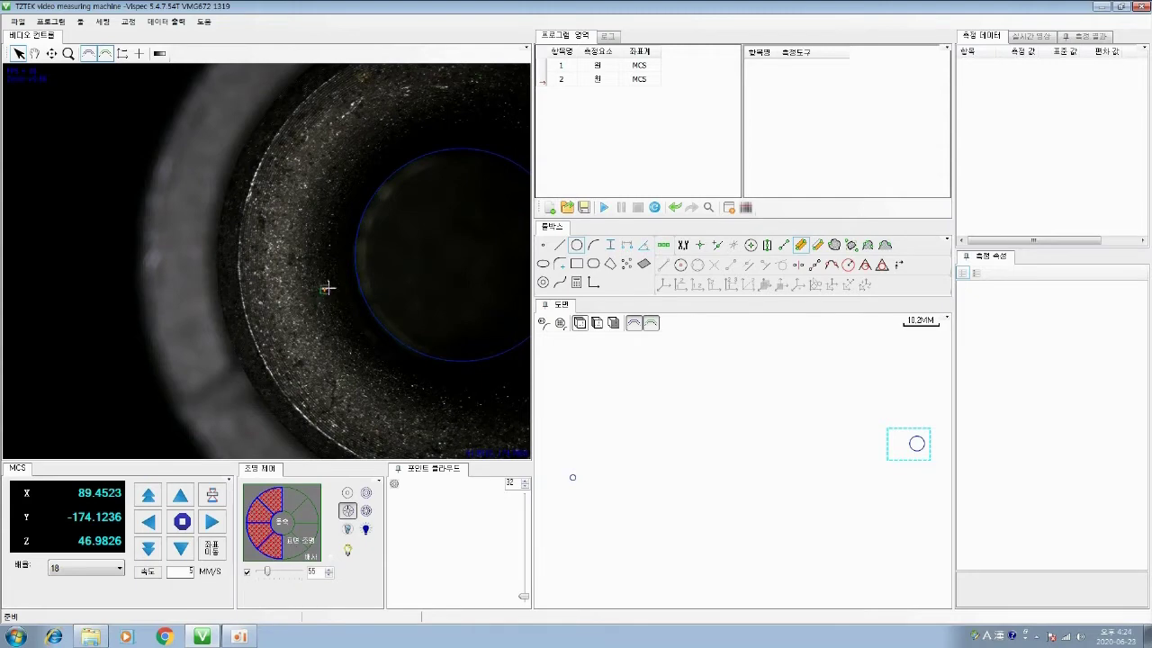
drag(424, 274, 182, 276)
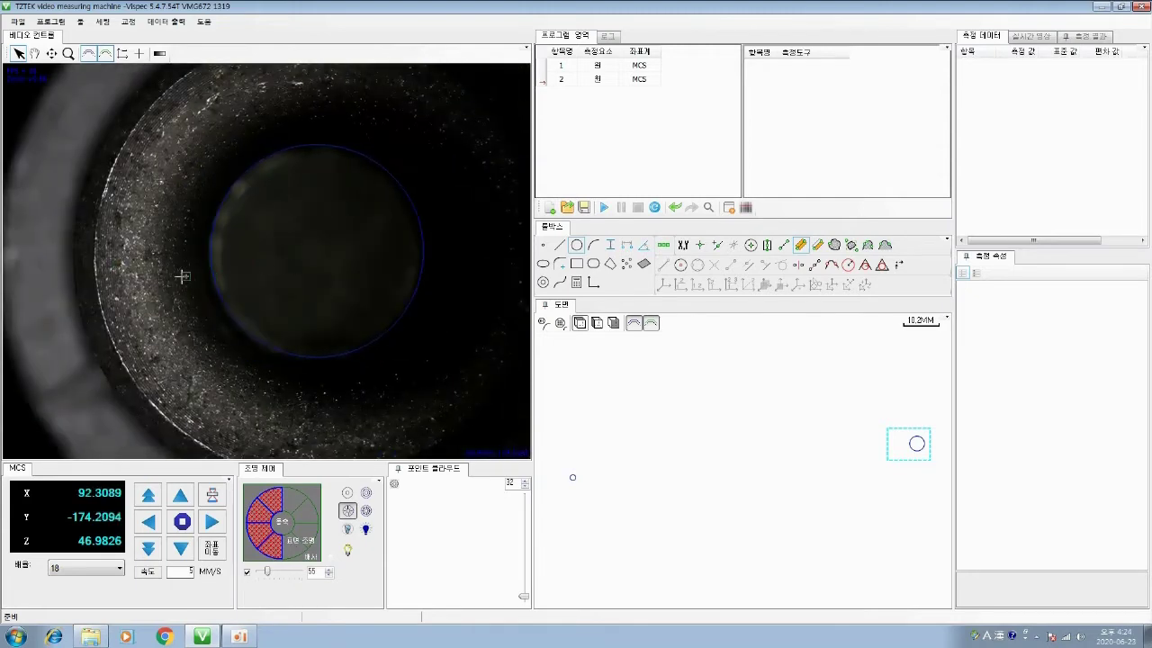
drag(273, 279, 160, 302)
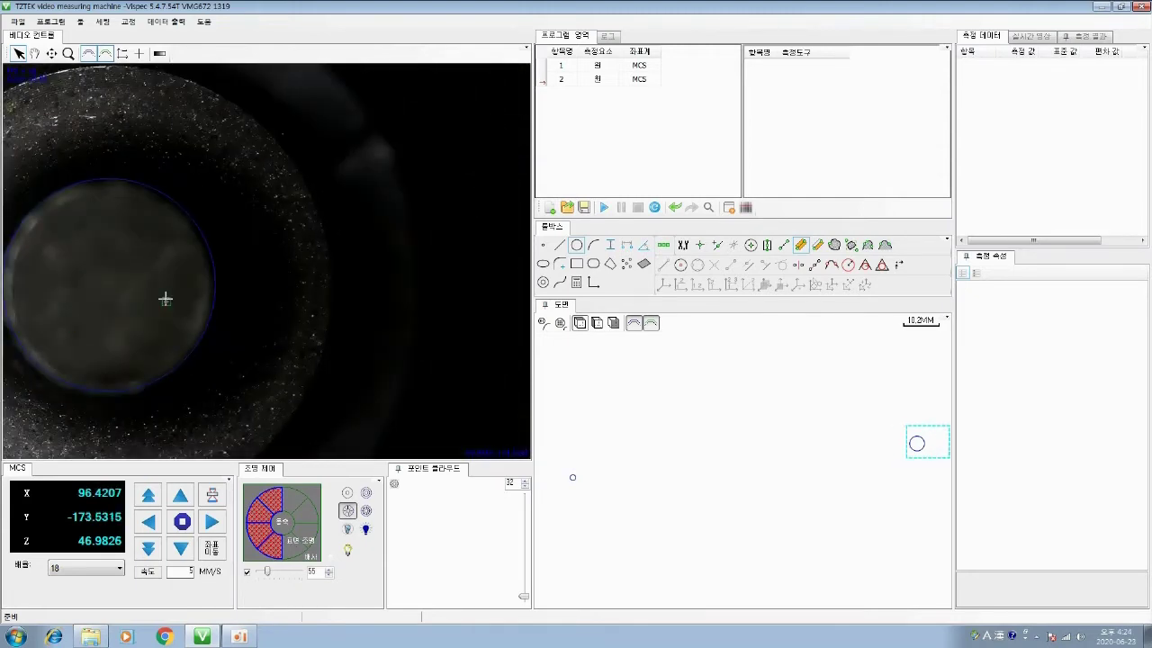
- Light only the right-half segments of the surface light at 55 and move the stage back toward the central circle
click(290, 503)
click(304, 533)
click(280, 544)
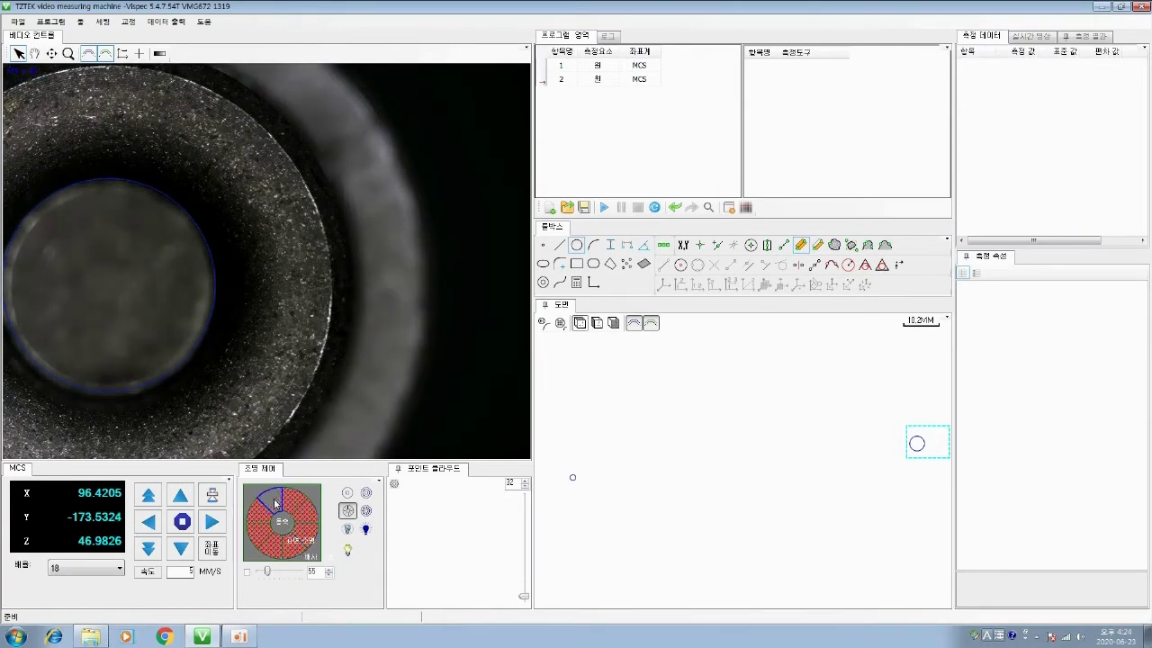
click(267, 551)
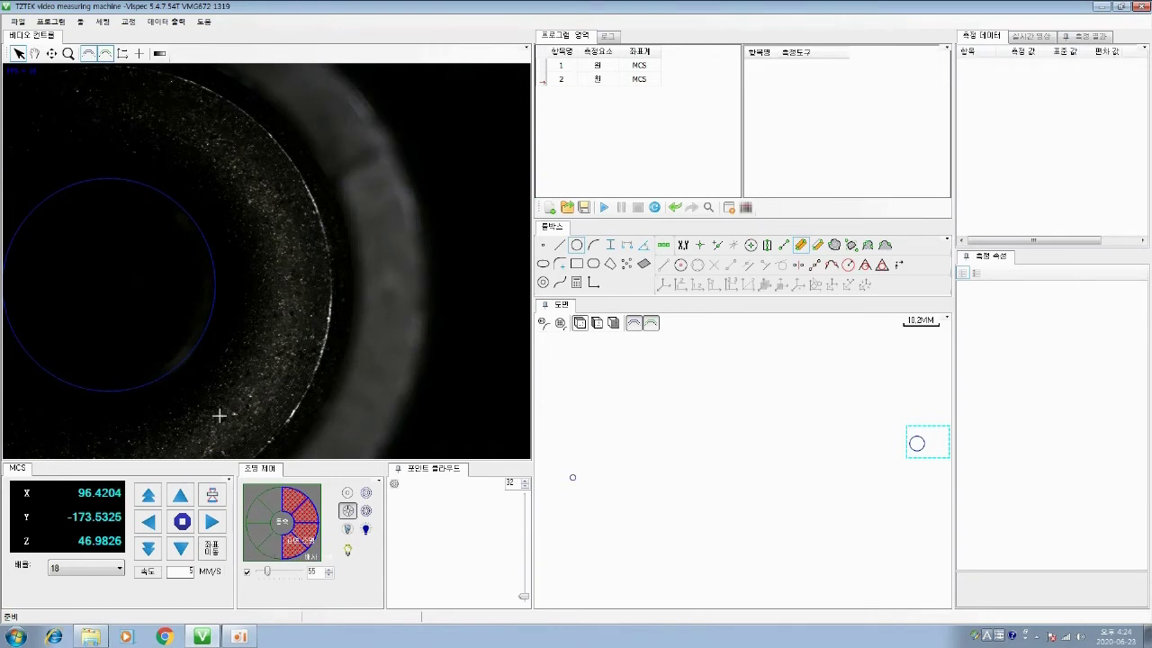
double_click(127, 276)
double_click(229, 281)
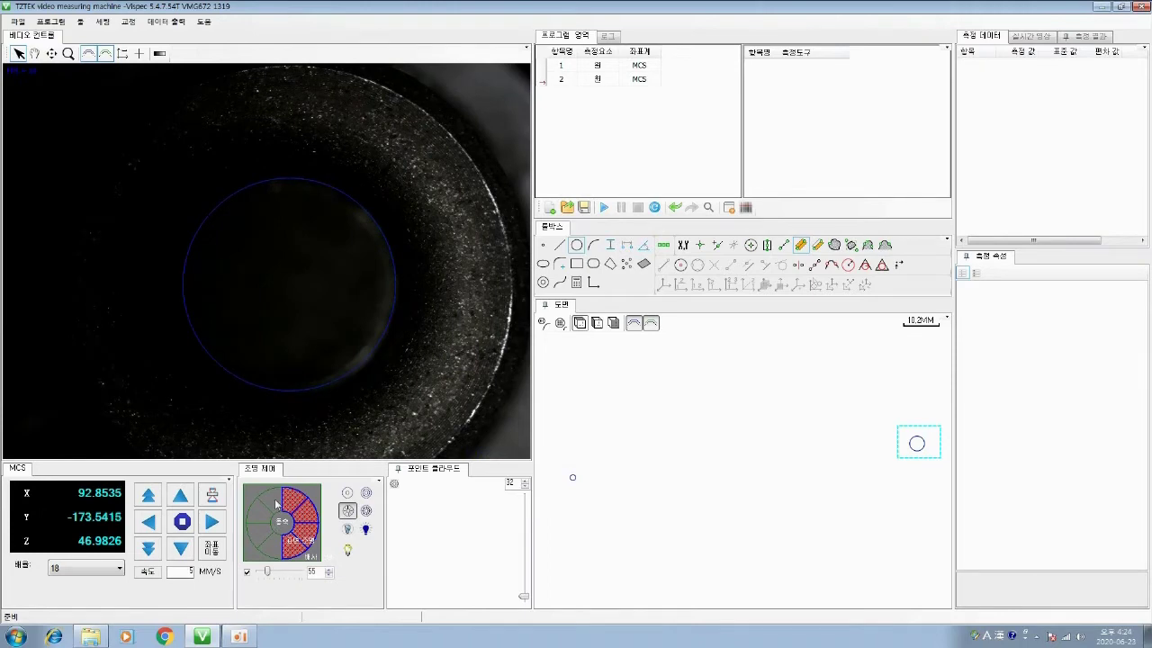
- Light the left-half segments of the surface light at 55 as well and move the stage to bring the circle nearer the view's centre
click(276, 521)
drag(256, 312, 307, 288)
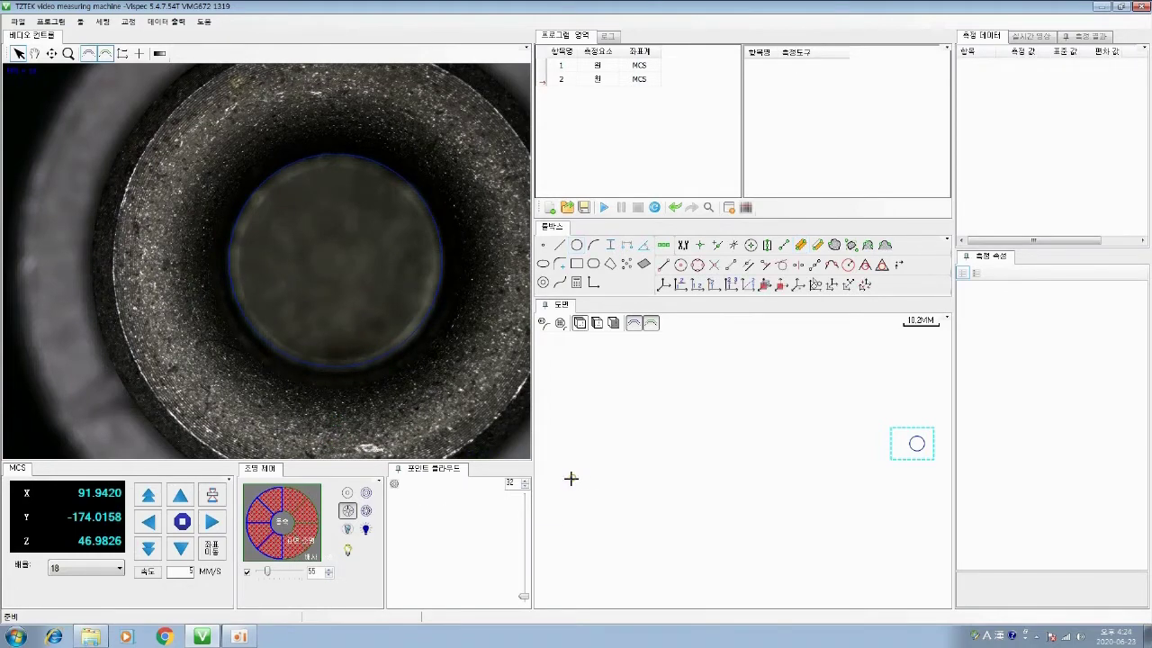
- Move the machine to the stored position of circle 2 in the measurement program
click(597, 80)
right_click(596, 79)
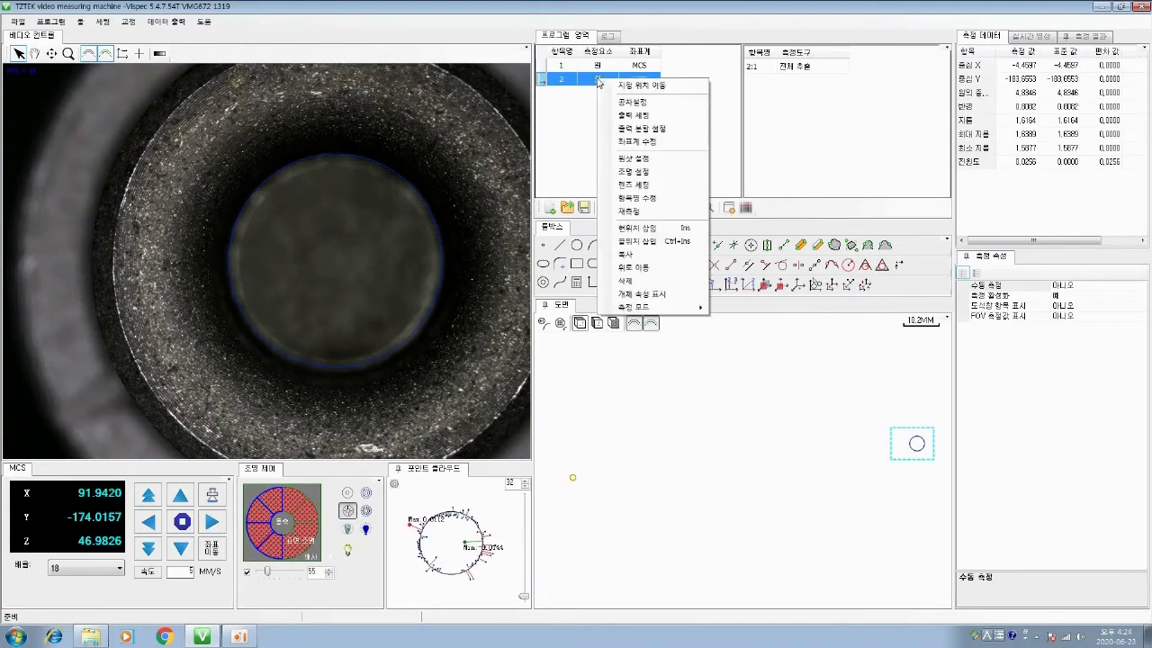
click(623, 231)
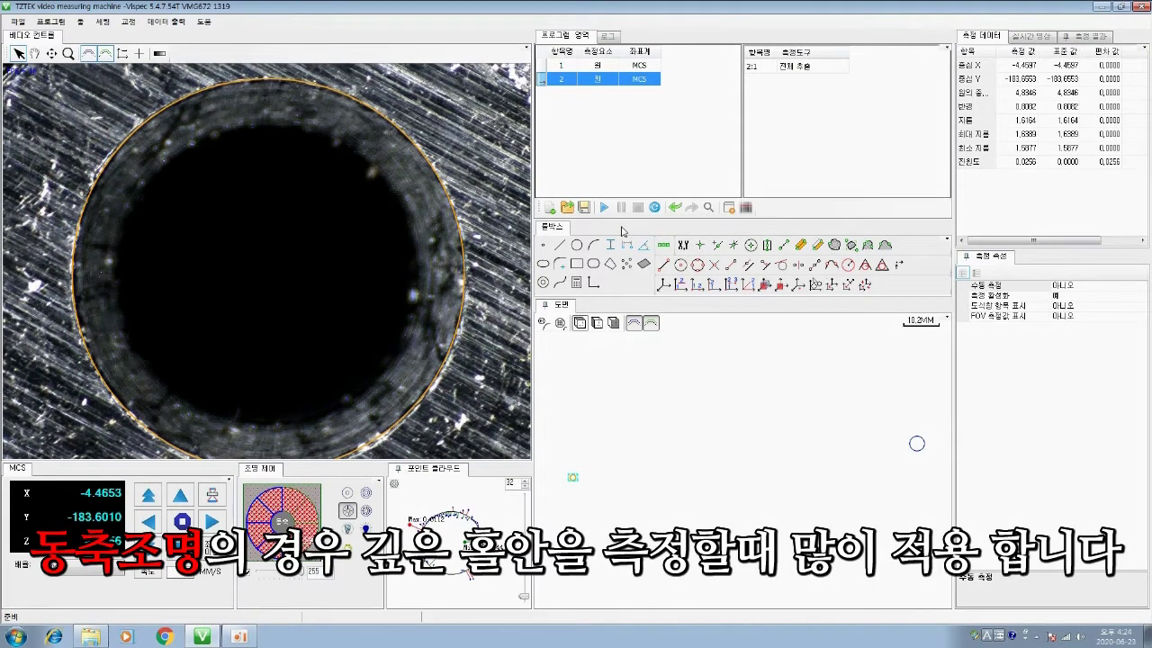
- Switch the surface light to whole-light control and set the coaxial light to 33
click(312, 492)
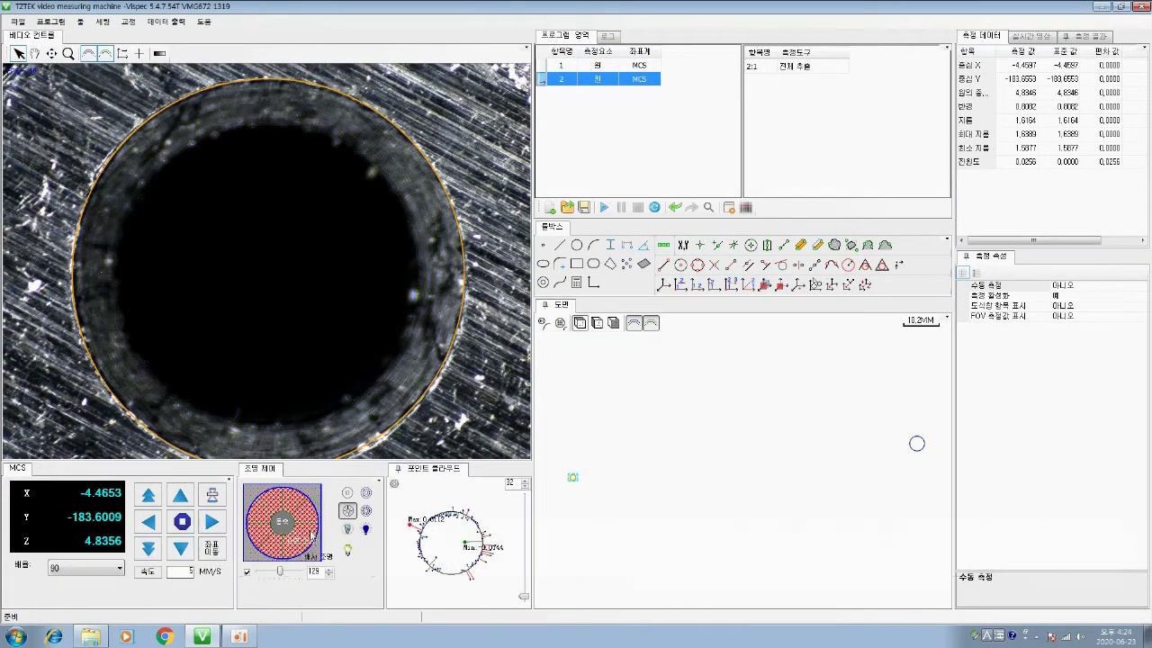
click(348, 492)
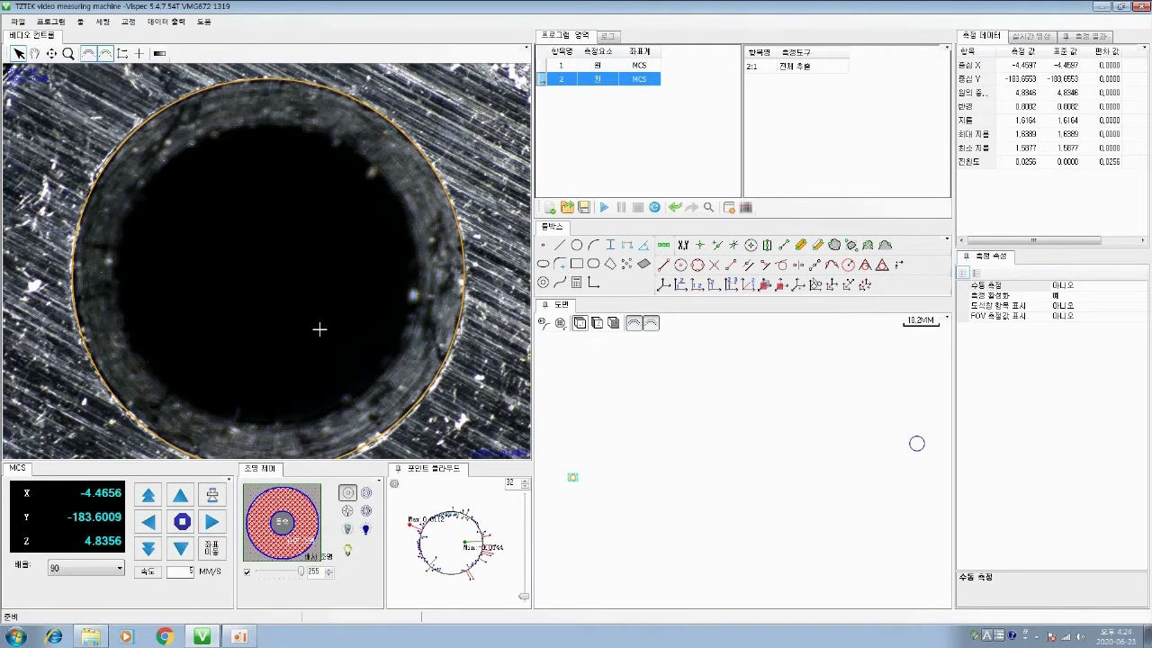
click(283, 530)
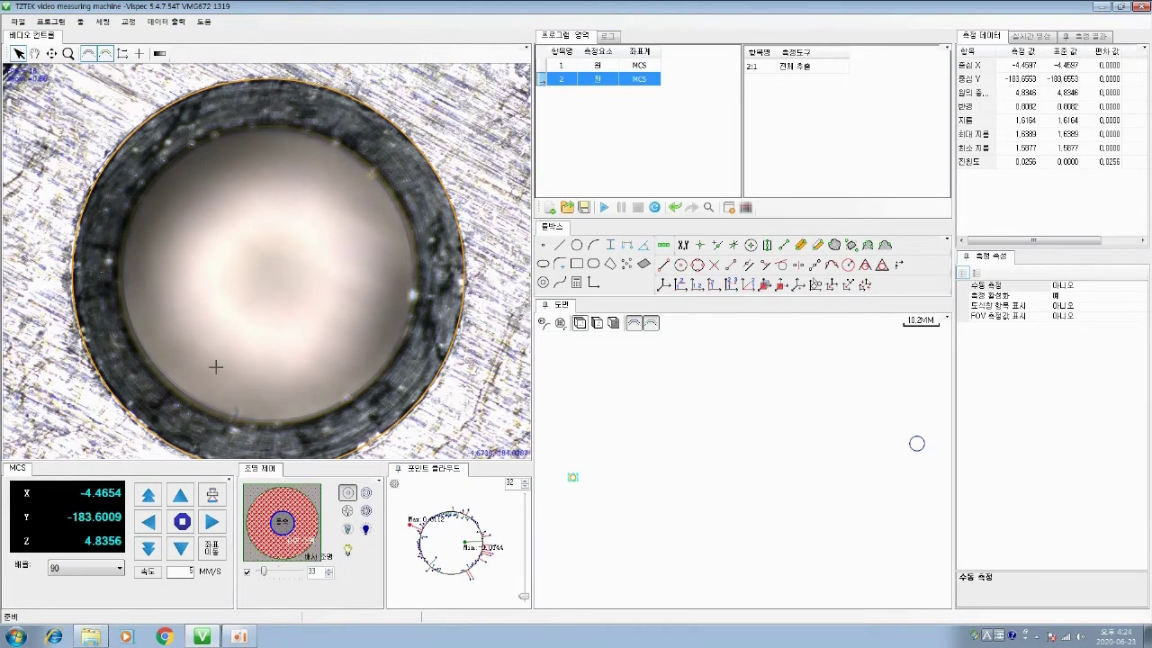
- Lower Z to about 1.25 to focus on the bottom of the hole and return to circle 2's stored position
click(149, 548)
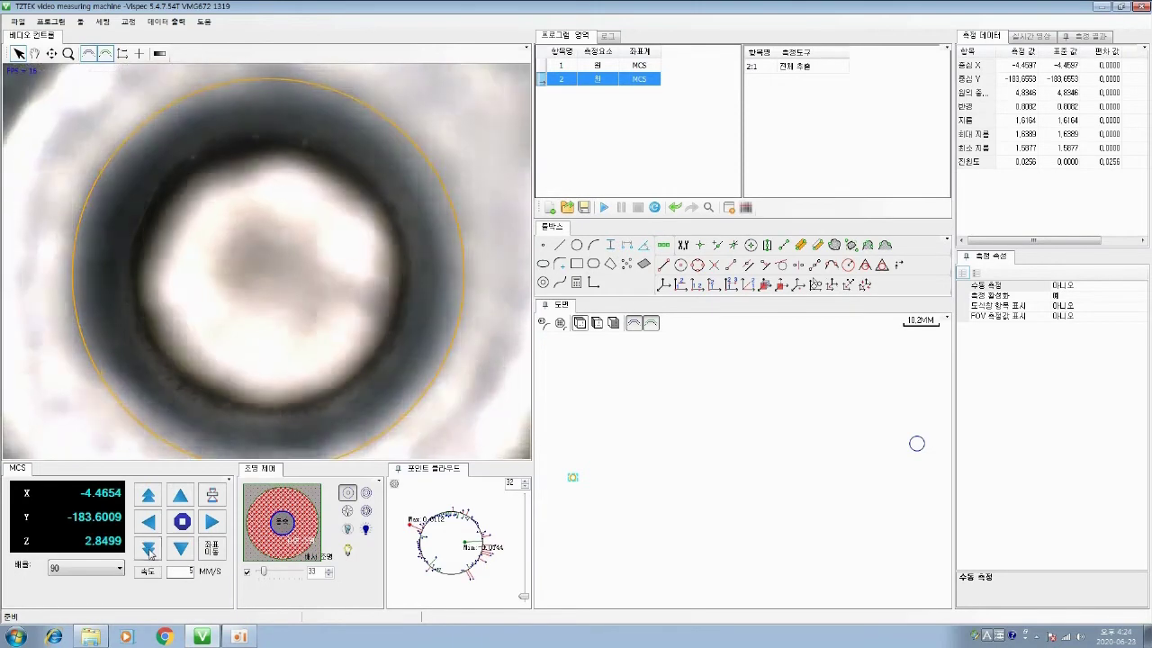
click(149, 548)
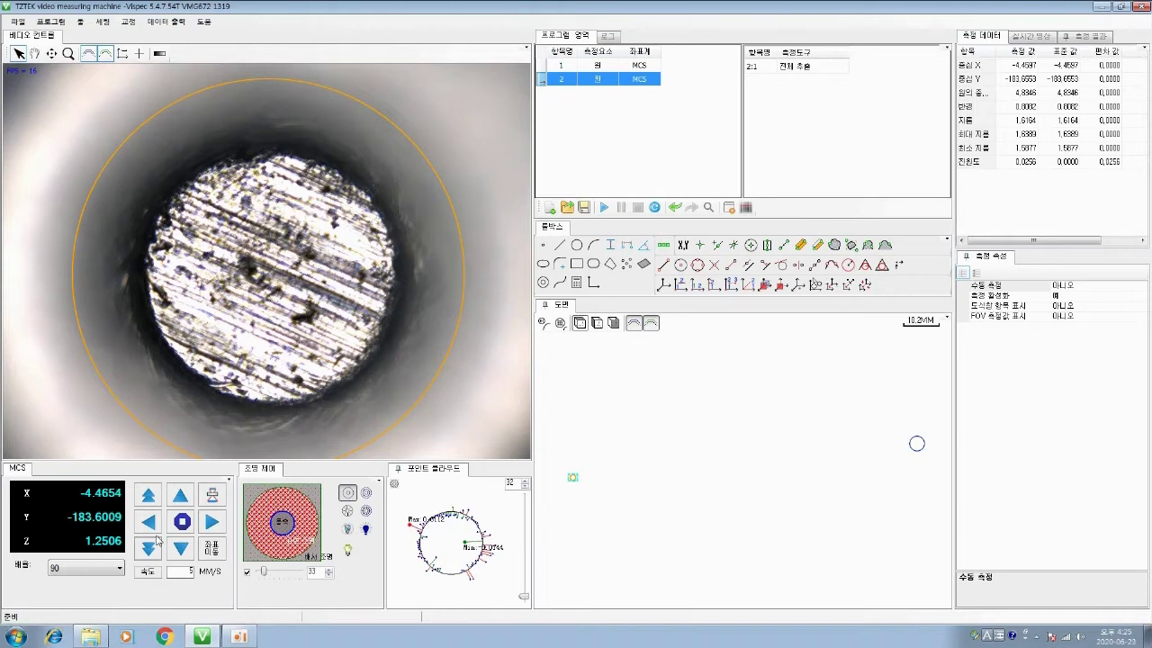
click(150, 497)
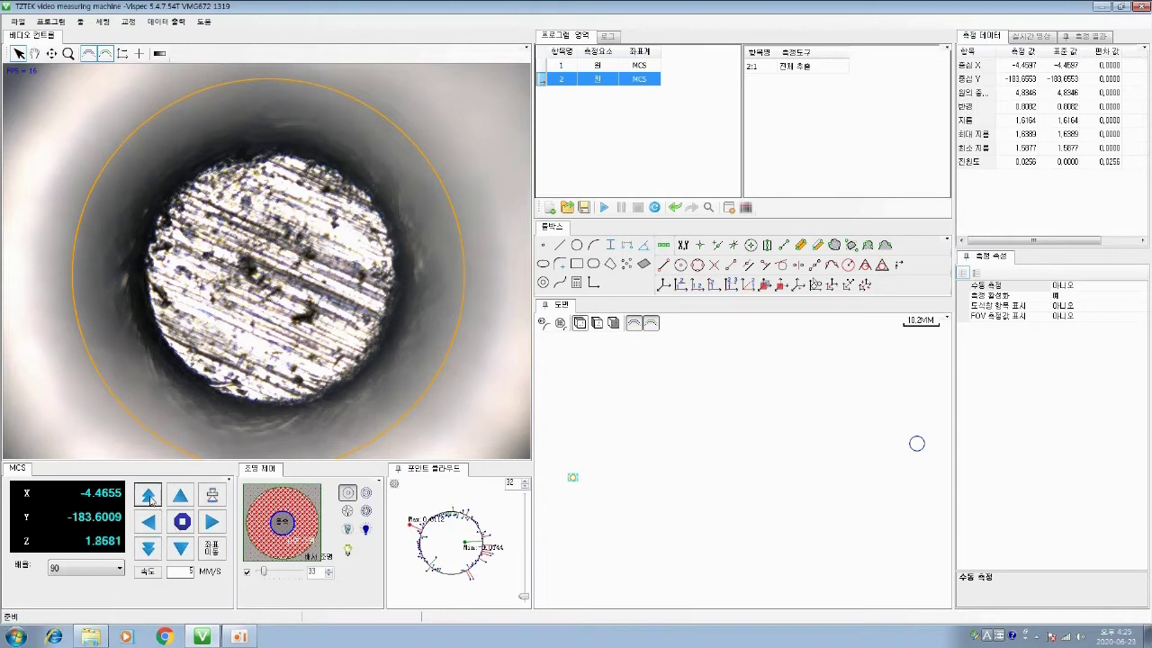
right_click(628, 78)
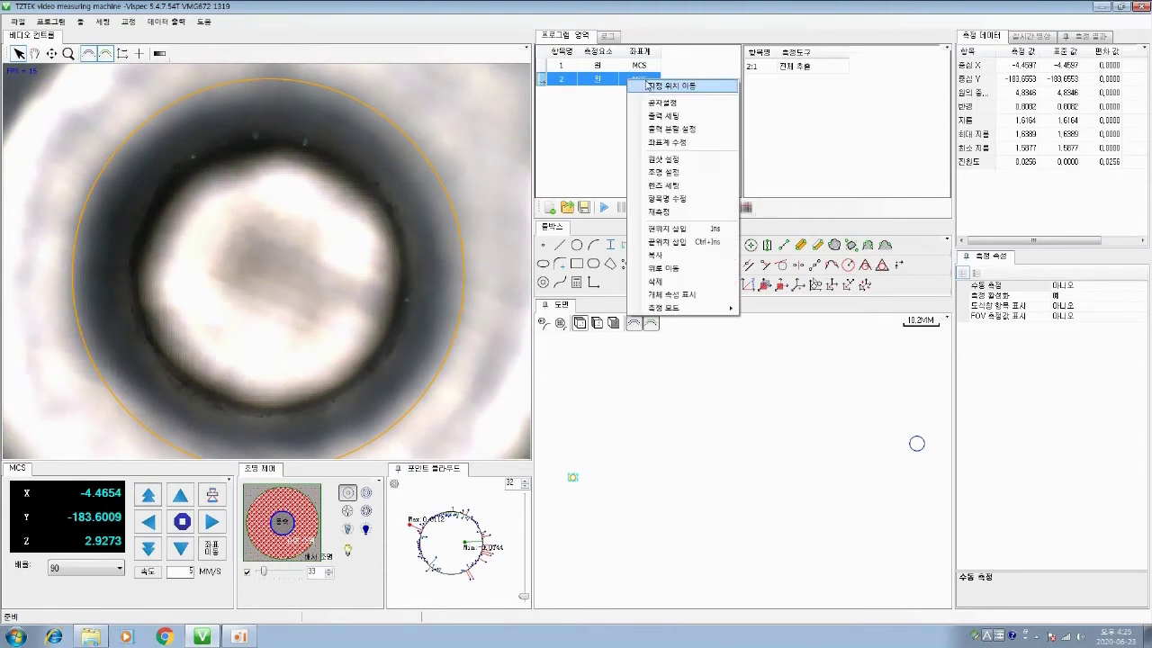
click(660, 88)
- Set the surface light to combined ring-and-segment control and try switching individual cells around its rings
click(367, 512)
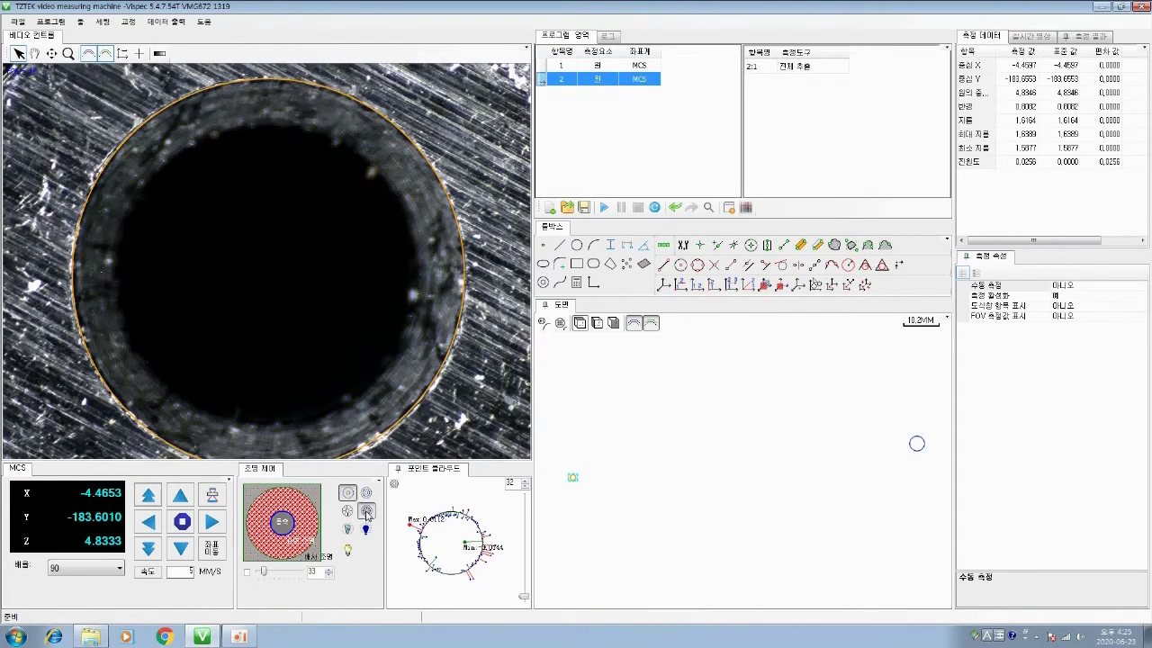
click(292, 504)
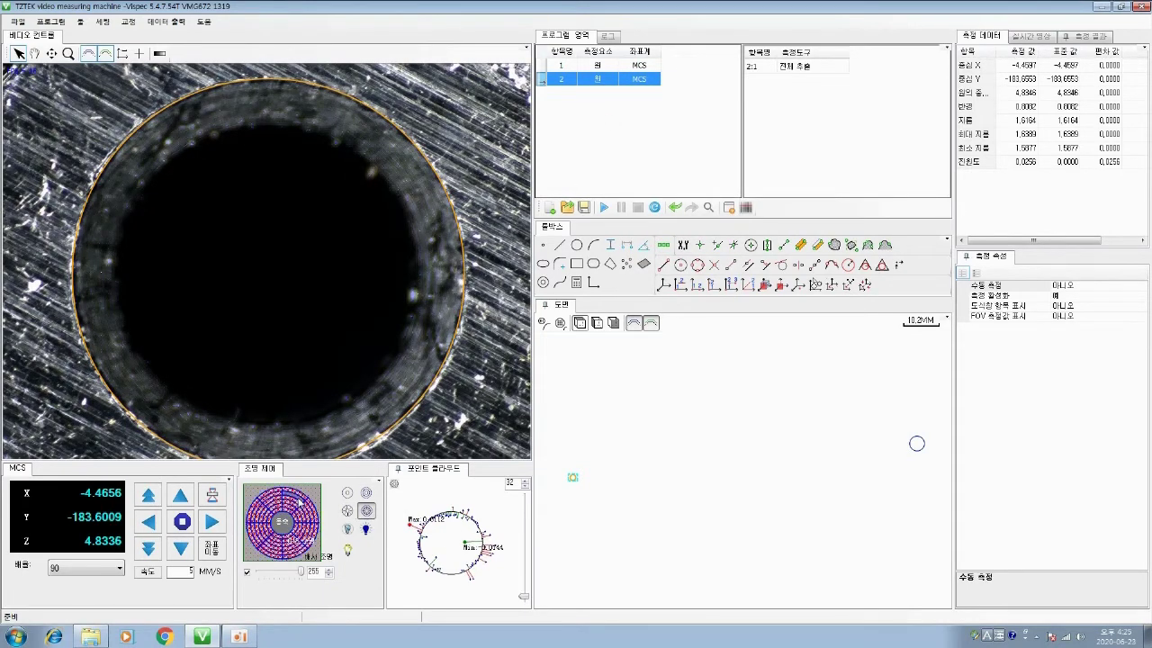
click(267, 545)
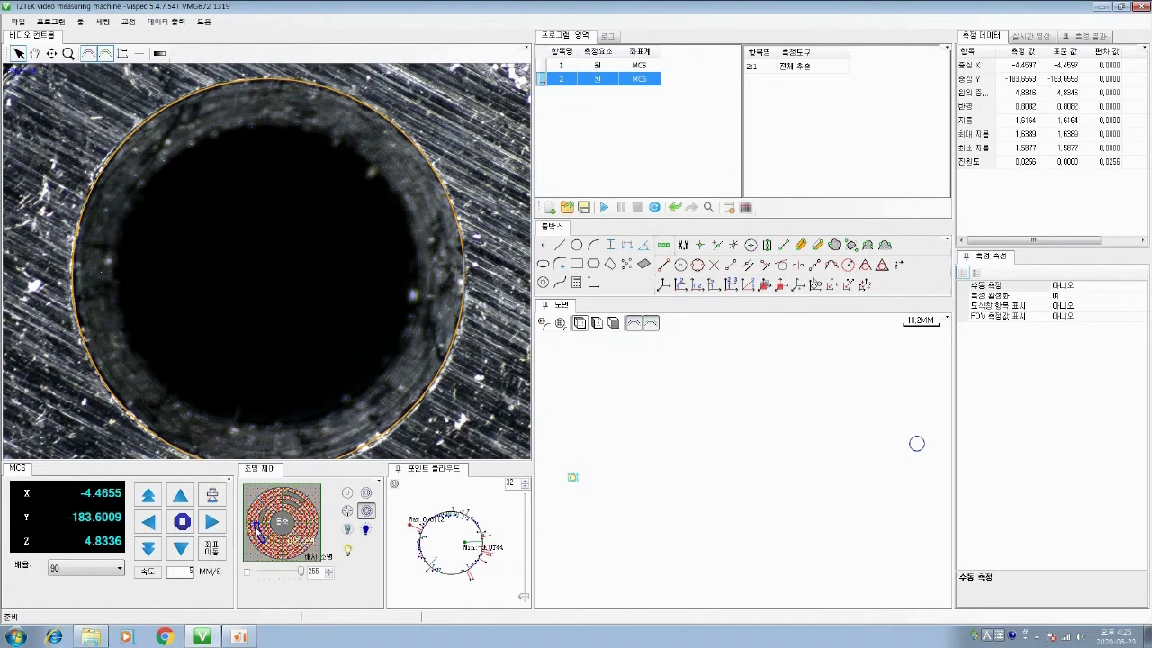
click(268, 546)
- Turn off the right-half cells of the surface light ring by ring
click(309, 519)
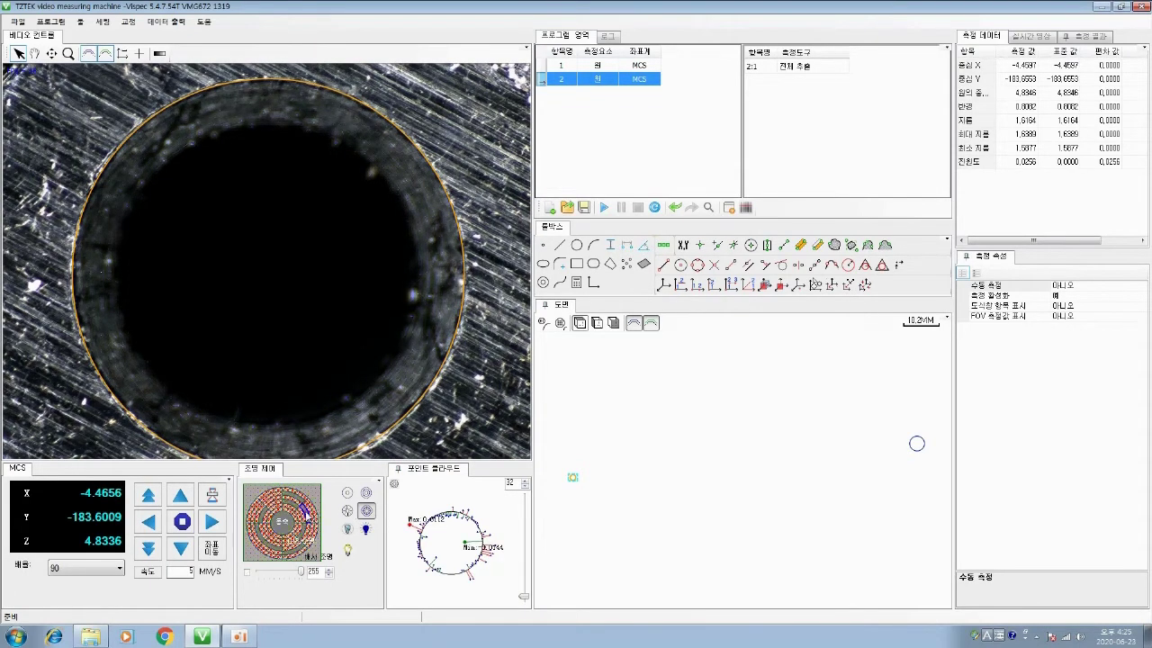
mouse_move(311, 518)
mouse_down()
mouse_move(290, 507)
mouse_move(296, 555)
mouse_up()
click(296, 555)
click(300, 521)
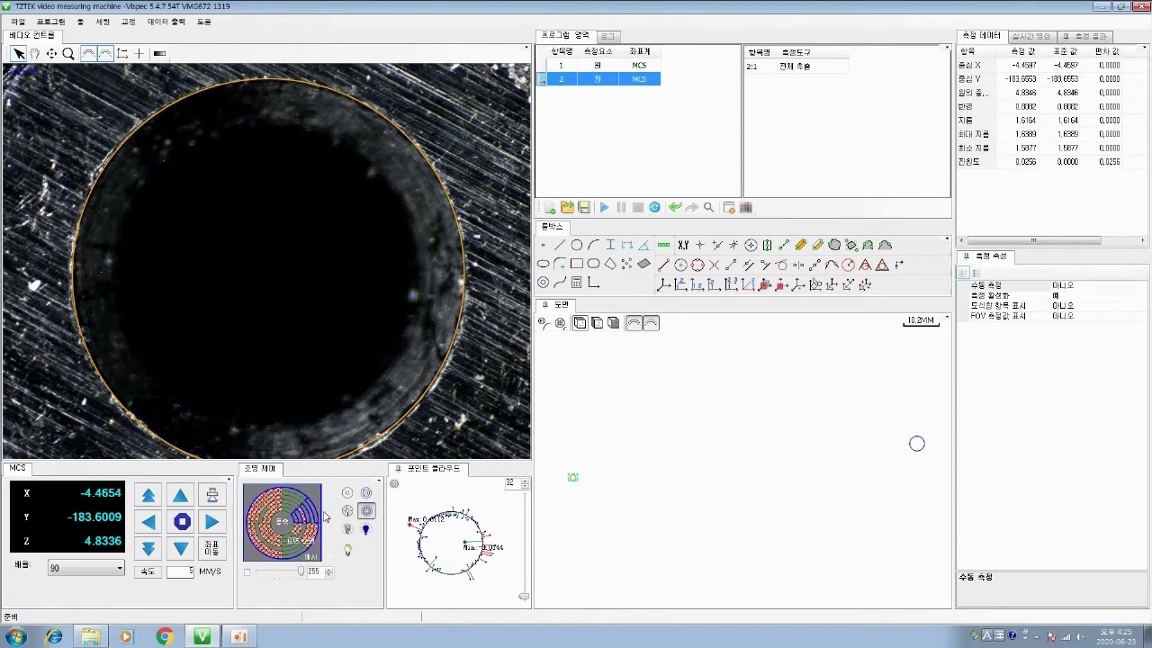
click(303, 539)
click(300, 535)
click(304, 518)
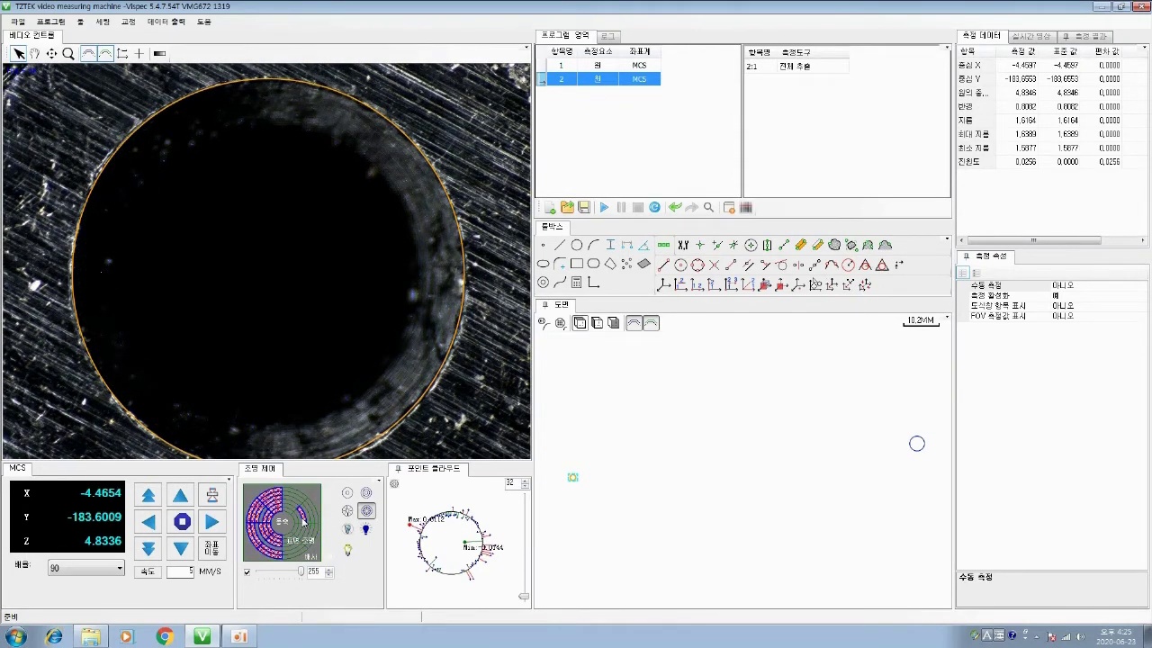
- Relight inner-ring cells in the right half of the surface light at 255 and select individual cells in its left half
click(290, 511)
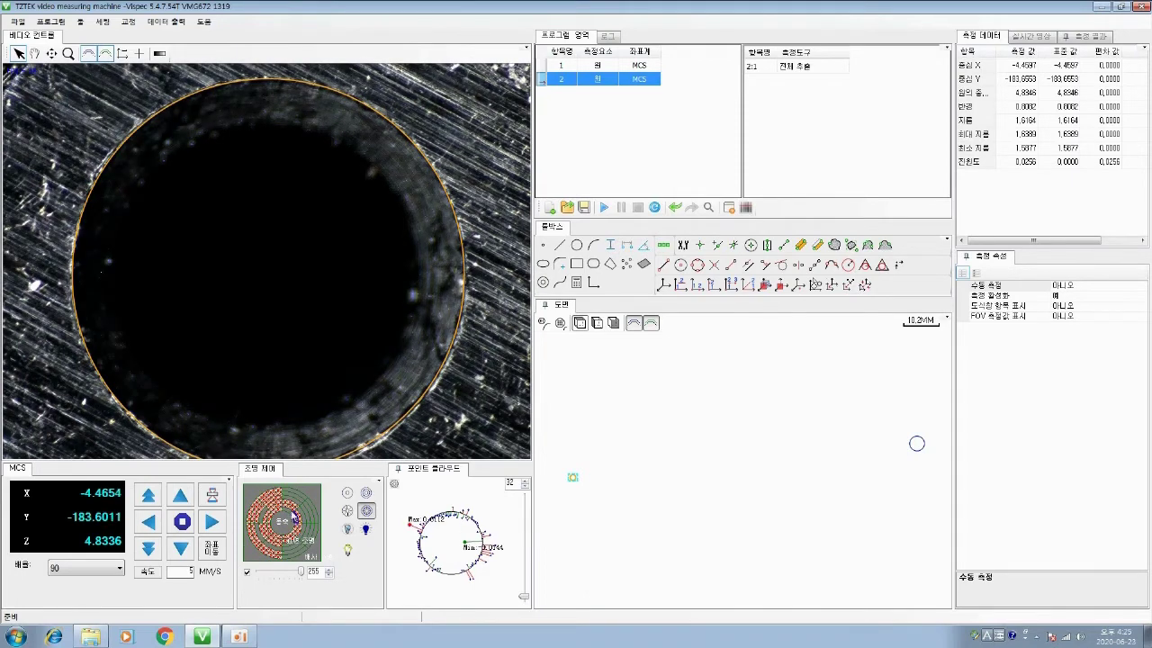
click(302, 525)
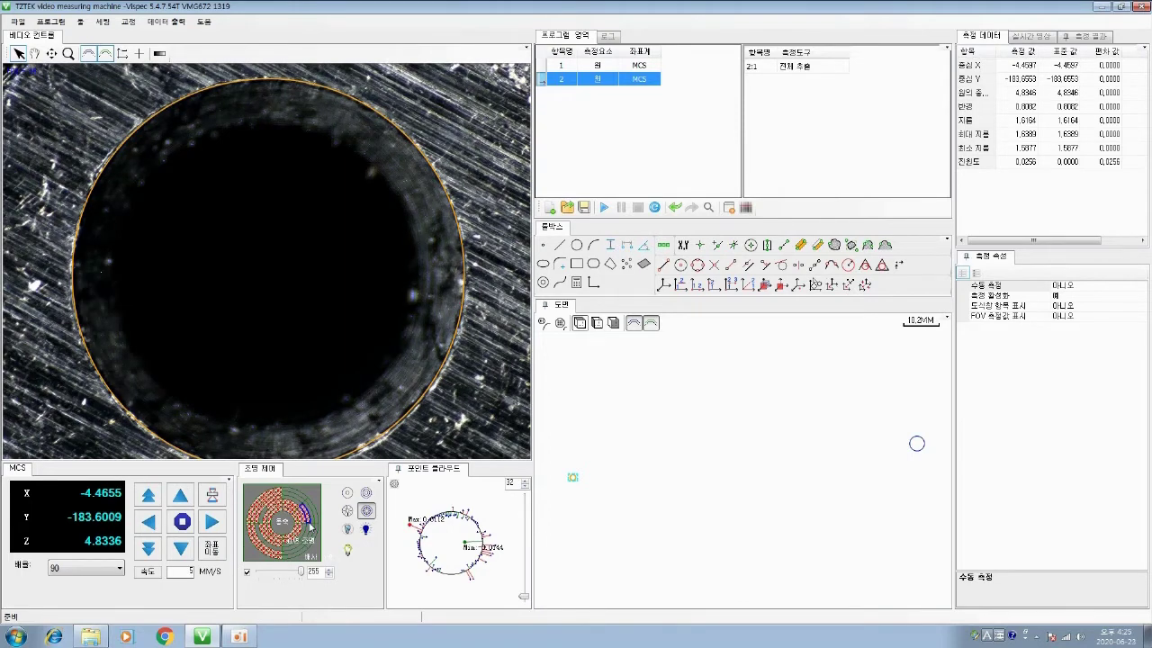
click(304, 535)
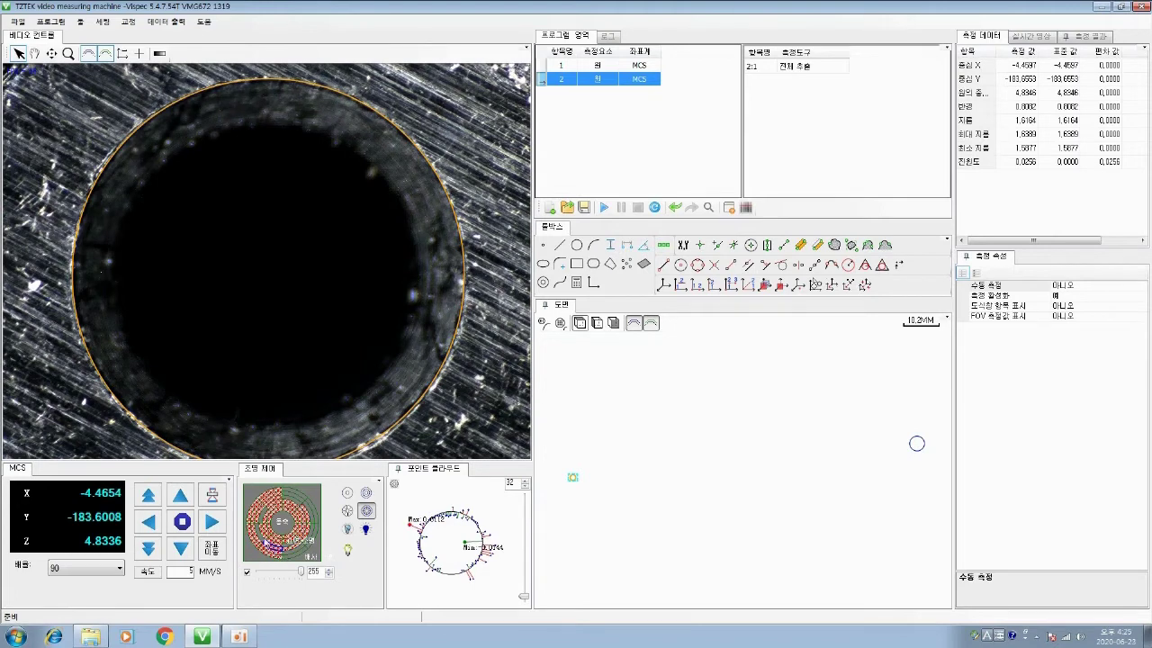
click(261, 532)
click(262, 515)
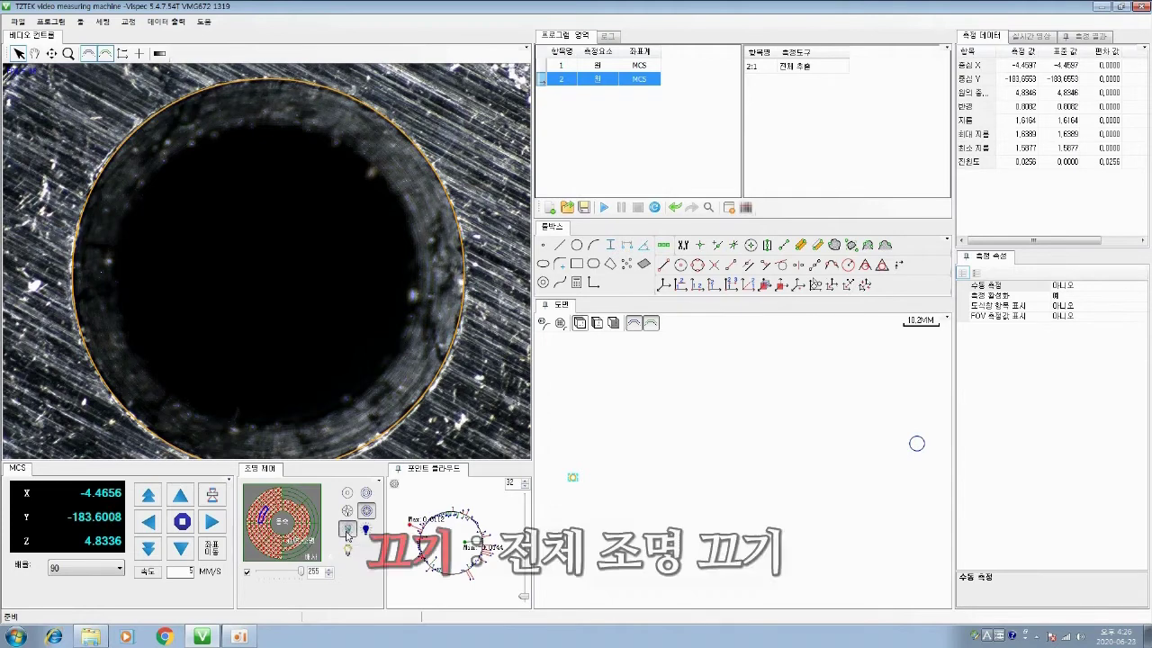
- Switch off all lights, relight the part with automatic lighting and raise the surface light to 255
click(347, 532)
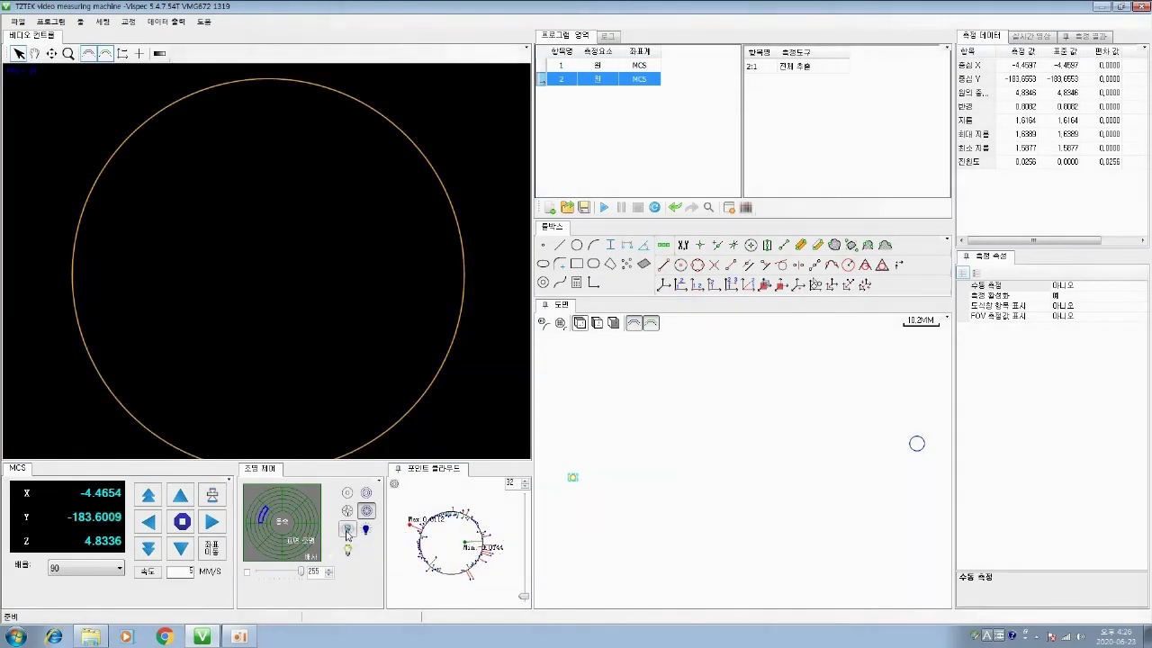
click(364, 532)
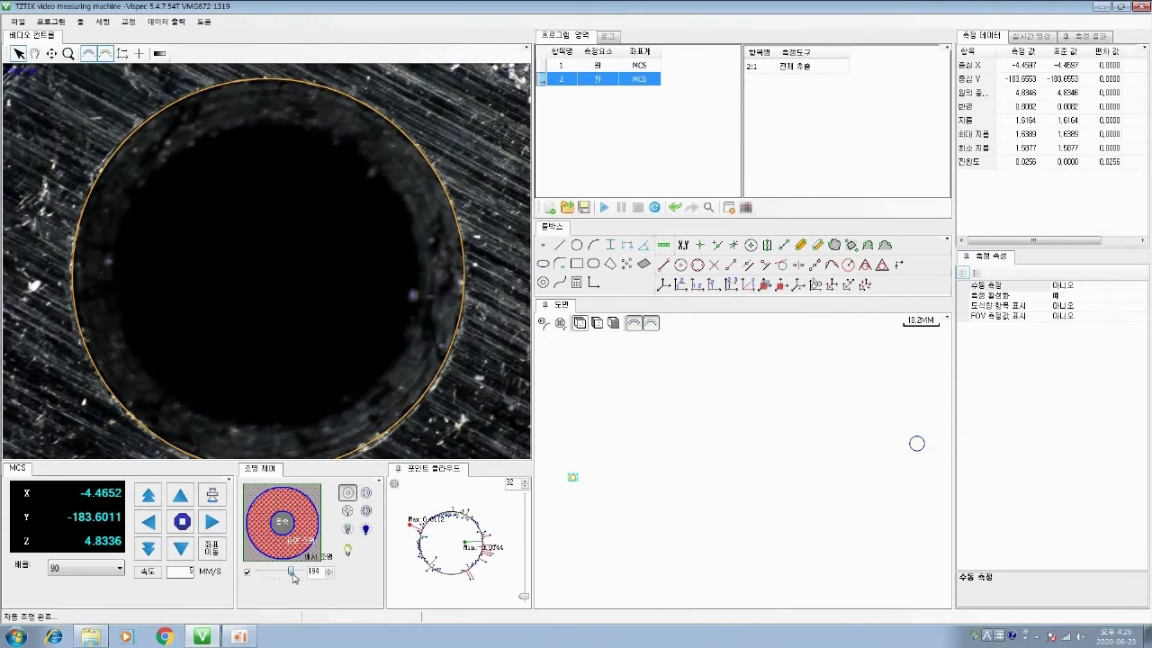
drag(284, 573, 311, 575)
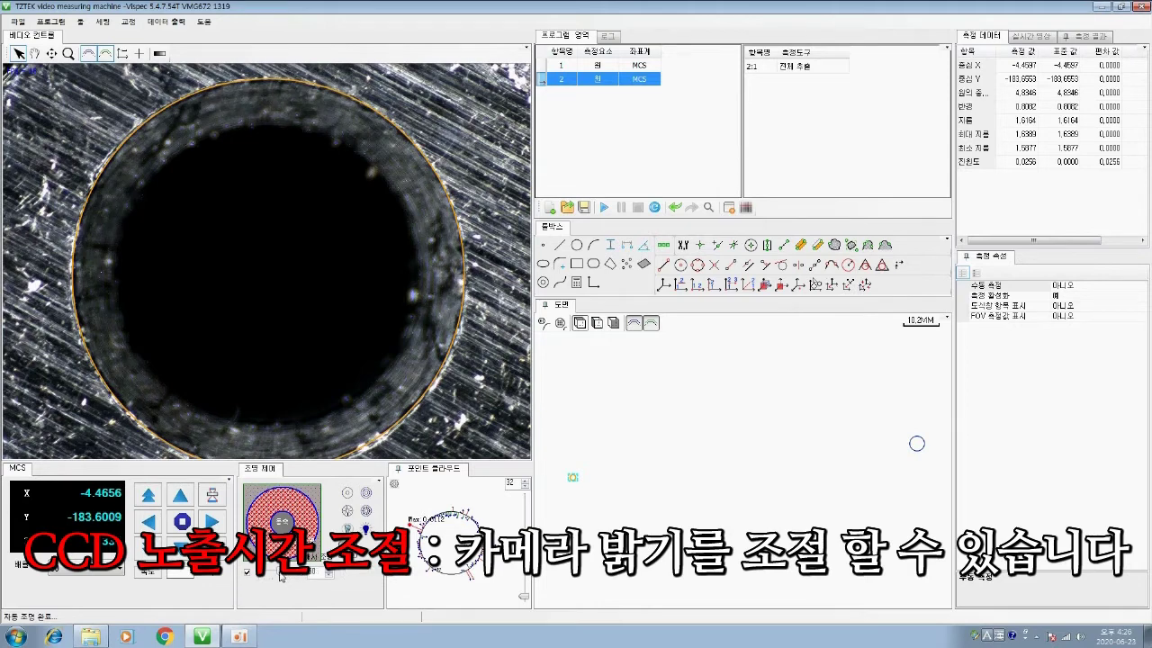
- Adjust the CCD exposure time to 49 and leave the exposure control
mouse_move(284, 578)
mouse_down()
mouse_move(308, 581)
mouse_move(284, 579)
mouse_up()
click(330, 570)
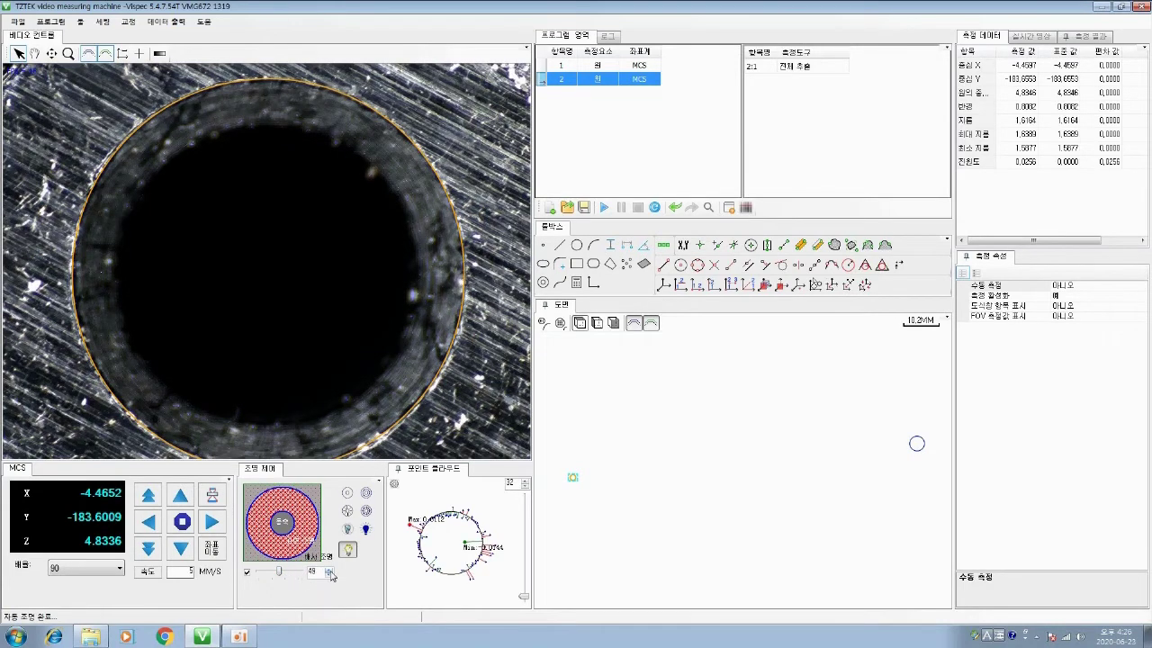
click(349, 550)
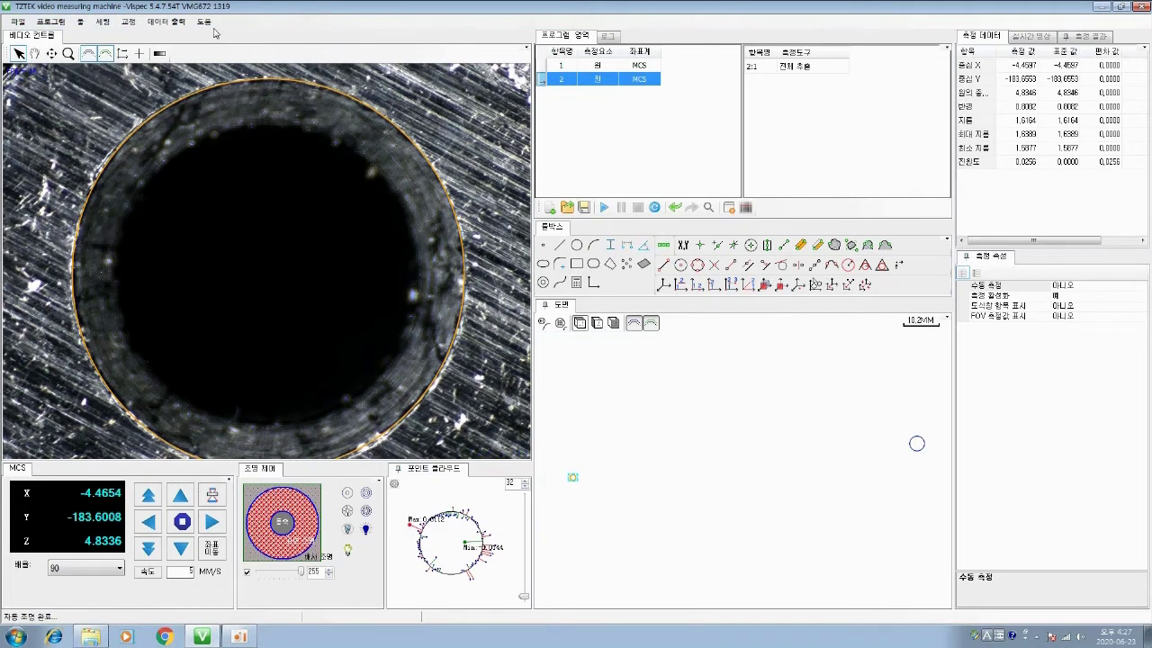
- Open the dialog for saving the current image as a bitmap without measurement elements and cancel the save
click(16, 24)
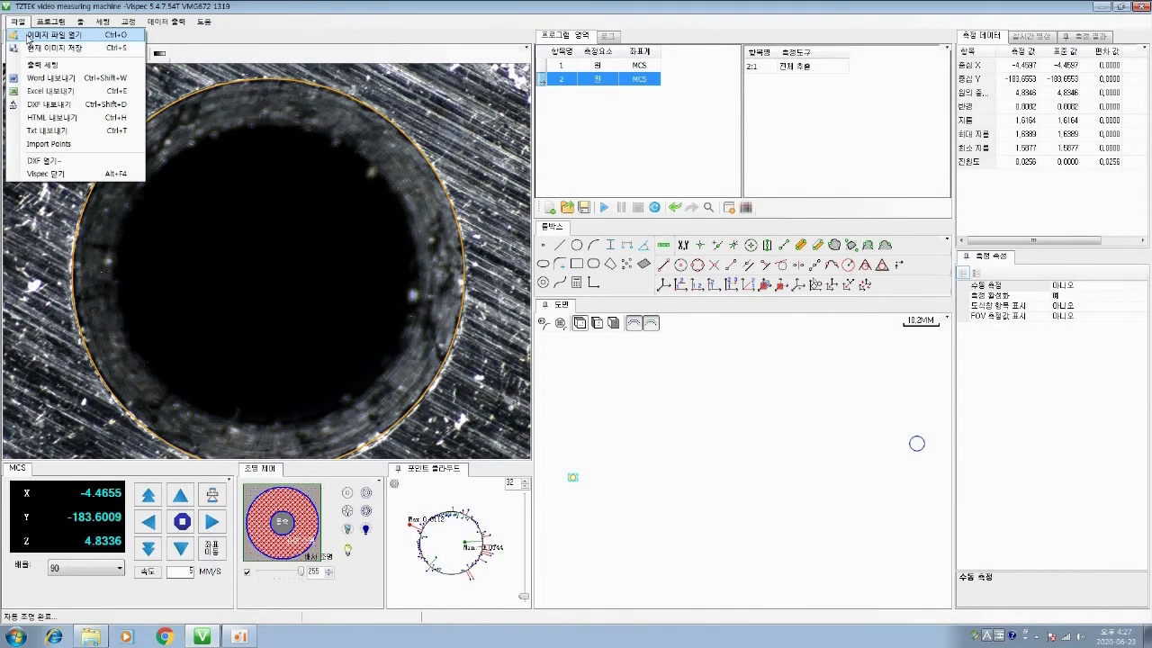
click(37, 49)
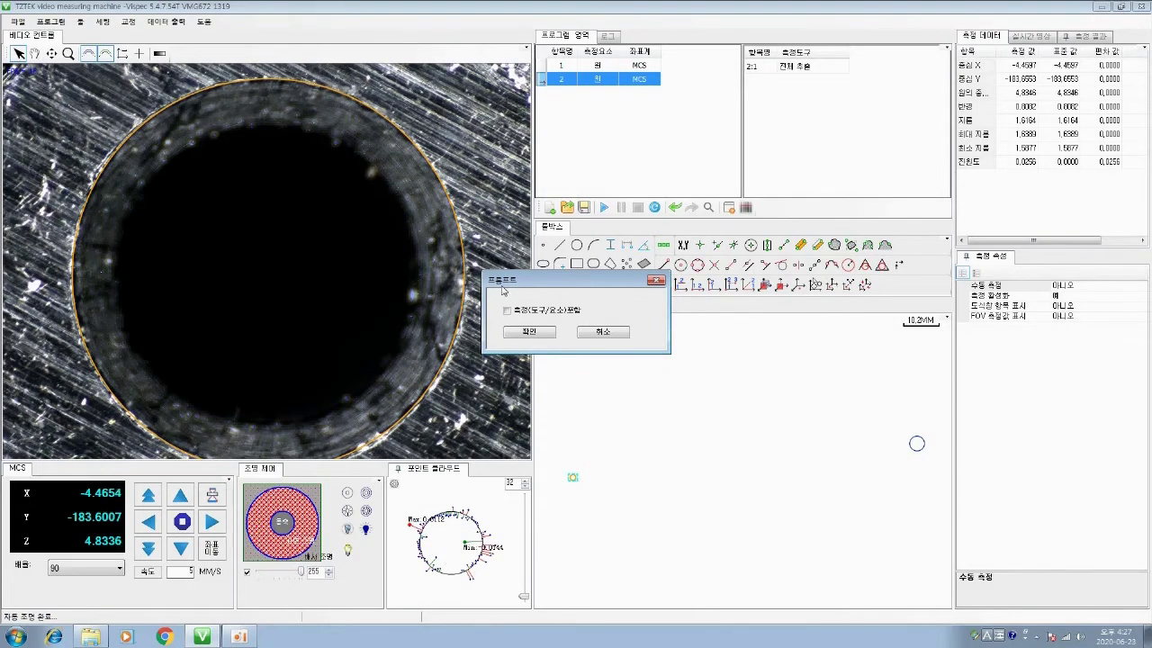
click(586, 330)
click(16, 26)
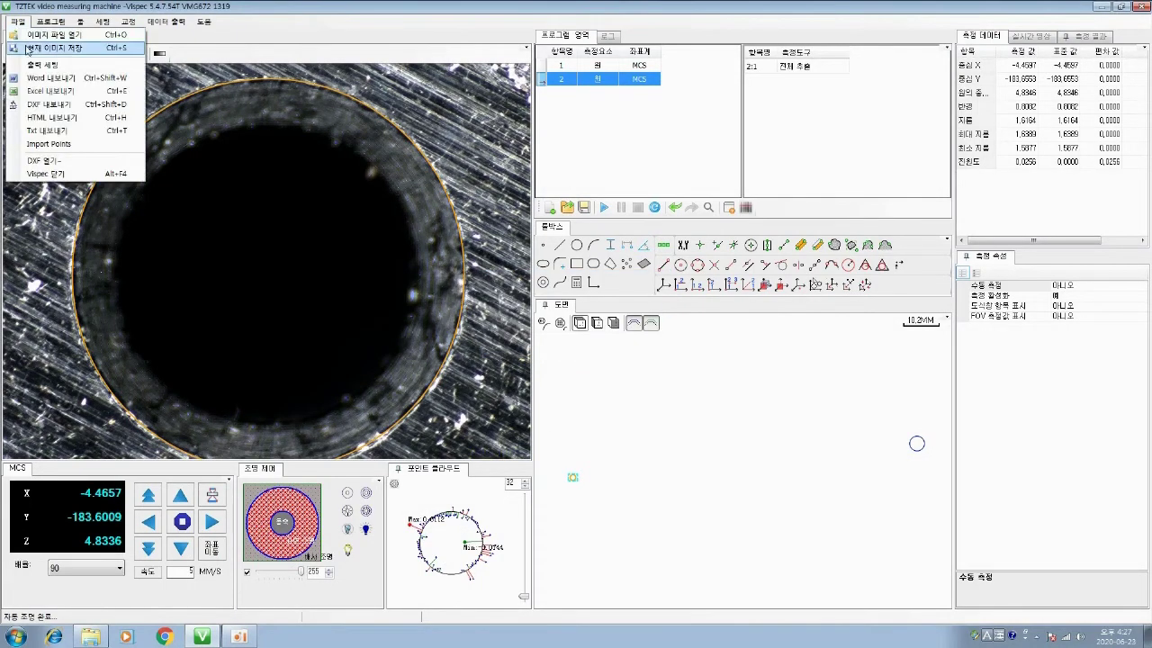
click(71, 50)
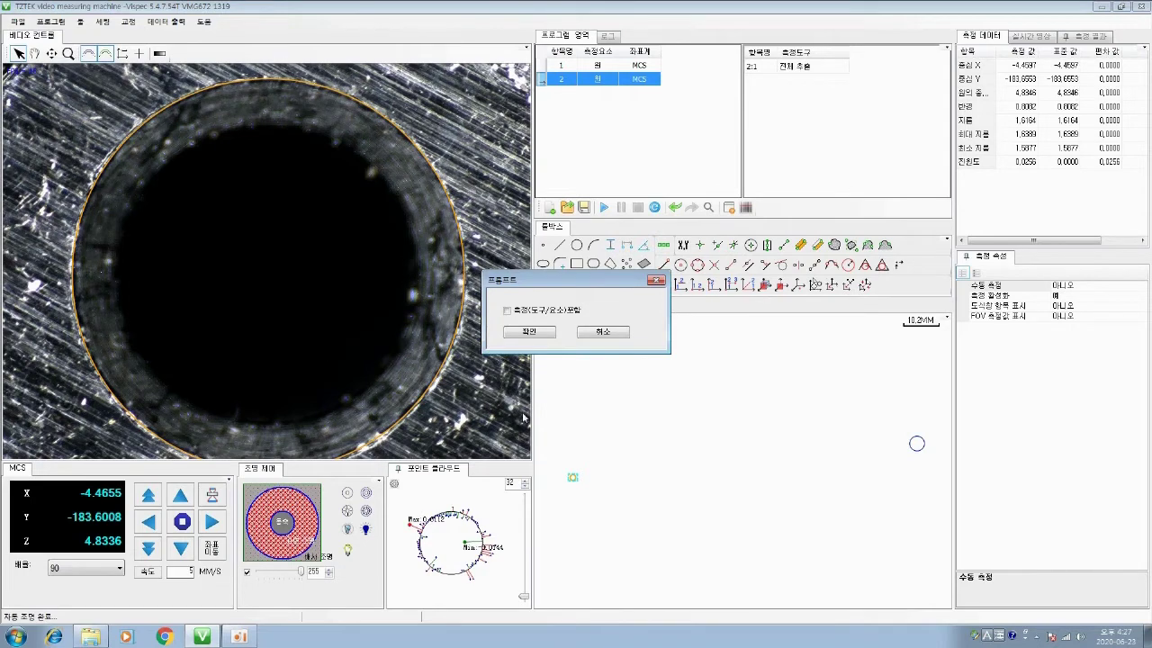
click(546, 335)
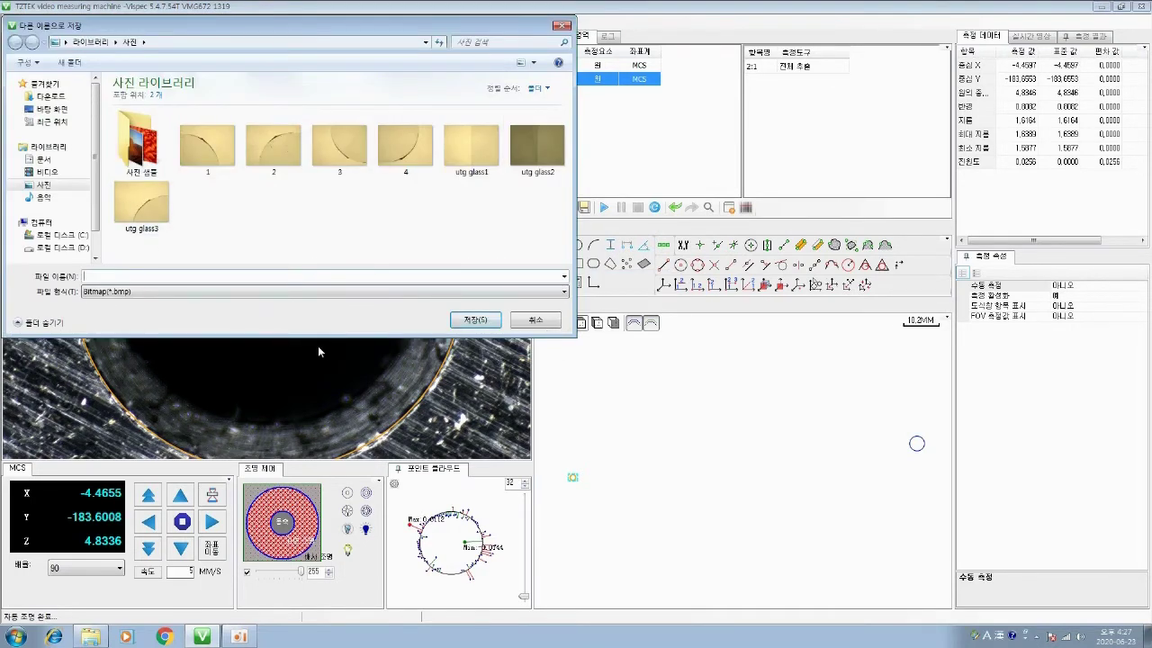
click(535, 320)
click(19, 22)
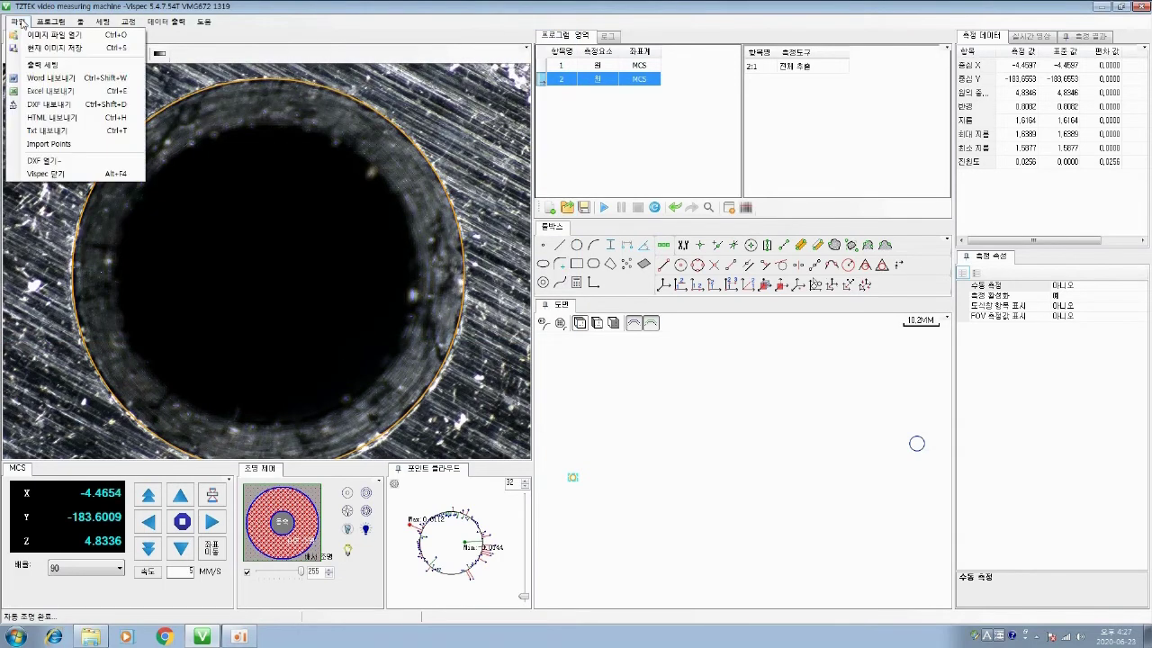
click(20, 21)
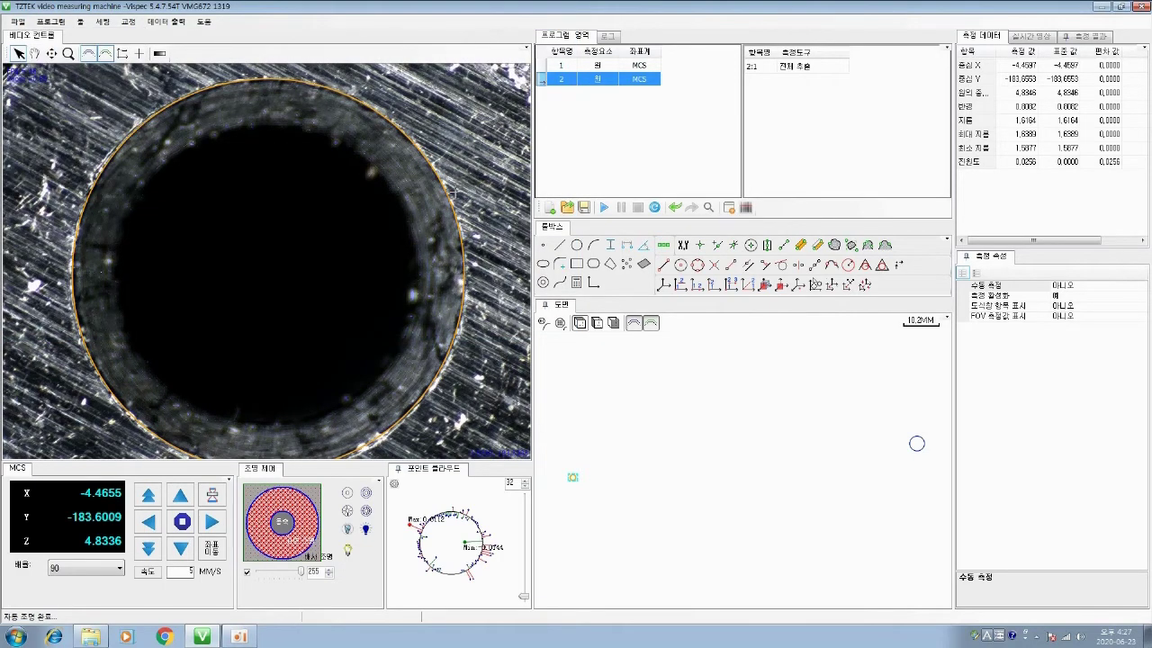
- Set circle 2's FOV 측정값 표시 property to 예 and move its diameter label within the video image
click(1086, 317)
click(1087, 316)
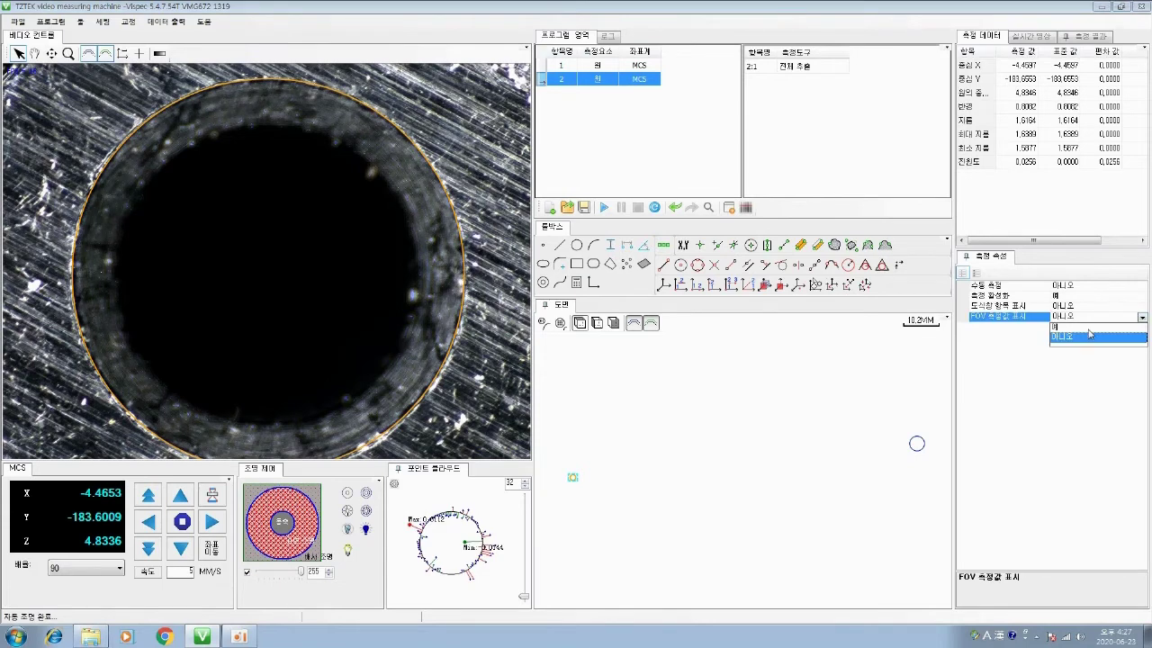
click(1066, 326)
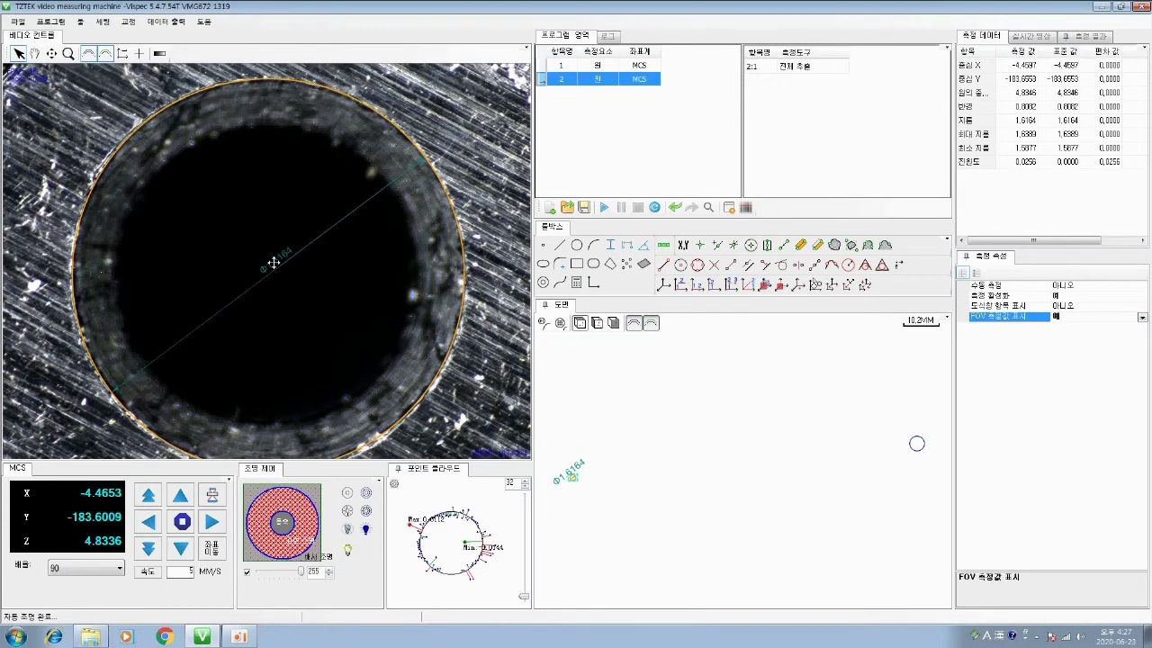
drag(267, 249, 314, 265)
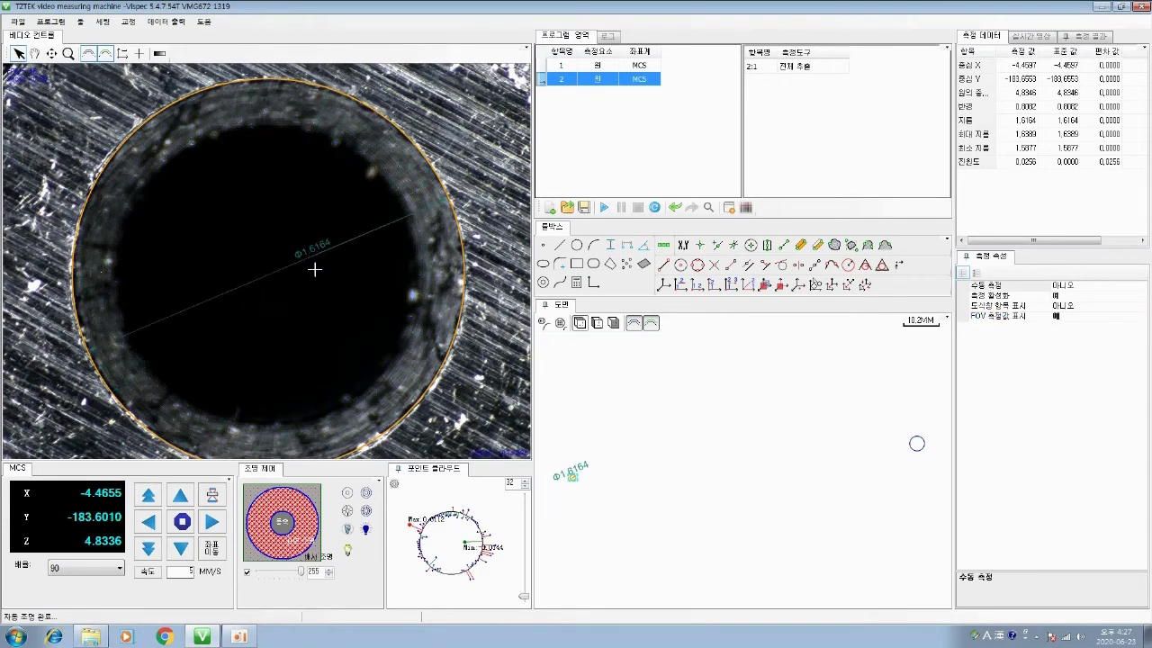
- Open the save dialog for the current image with 측정(도구/요소)포함 enabled, and close it
click(14, 22)
click(39, 47)
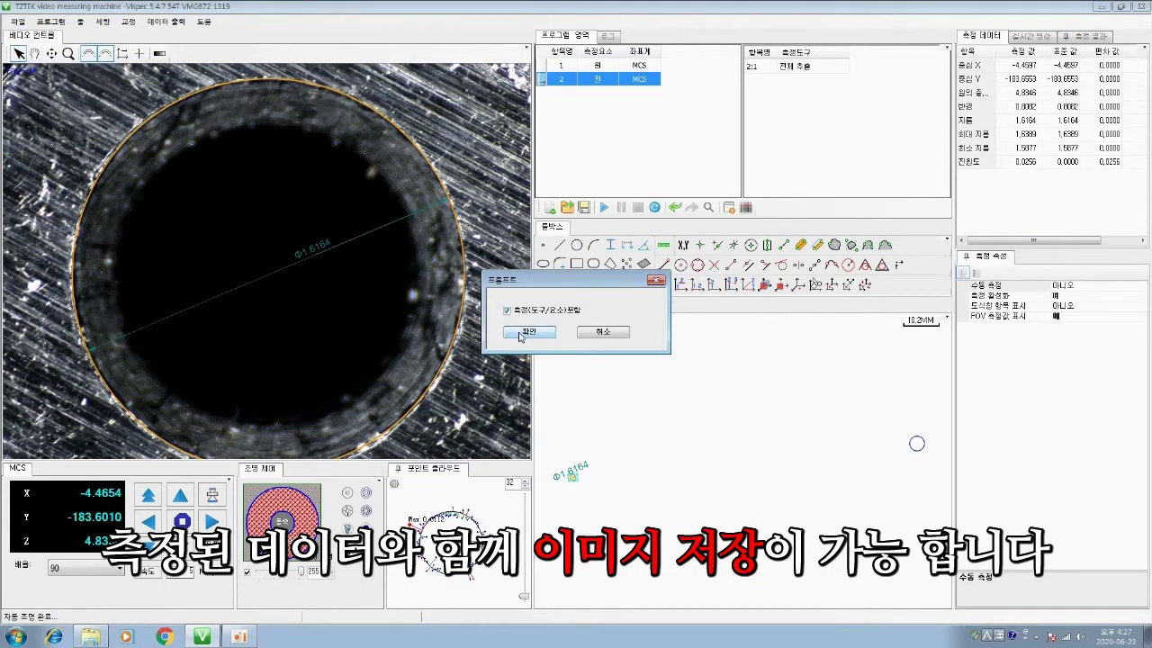
click(520, 336)
click(469, 318)
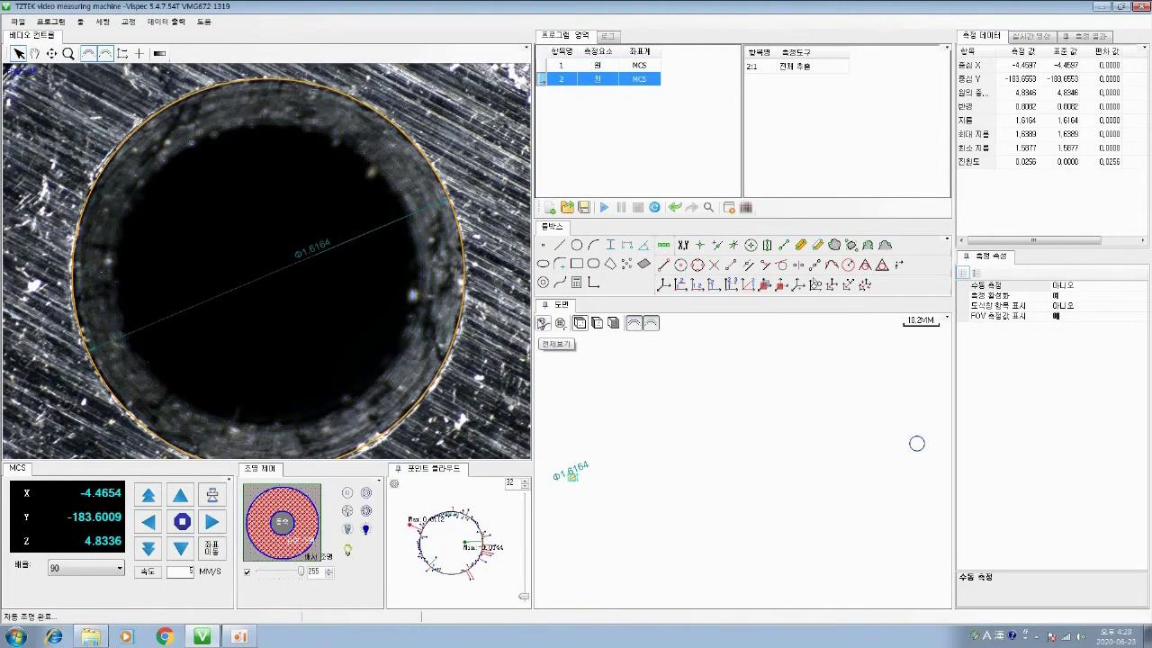
- Look through the file and program commands, and view the 통계처리 (SPC) window before closing it
click(18, 22)
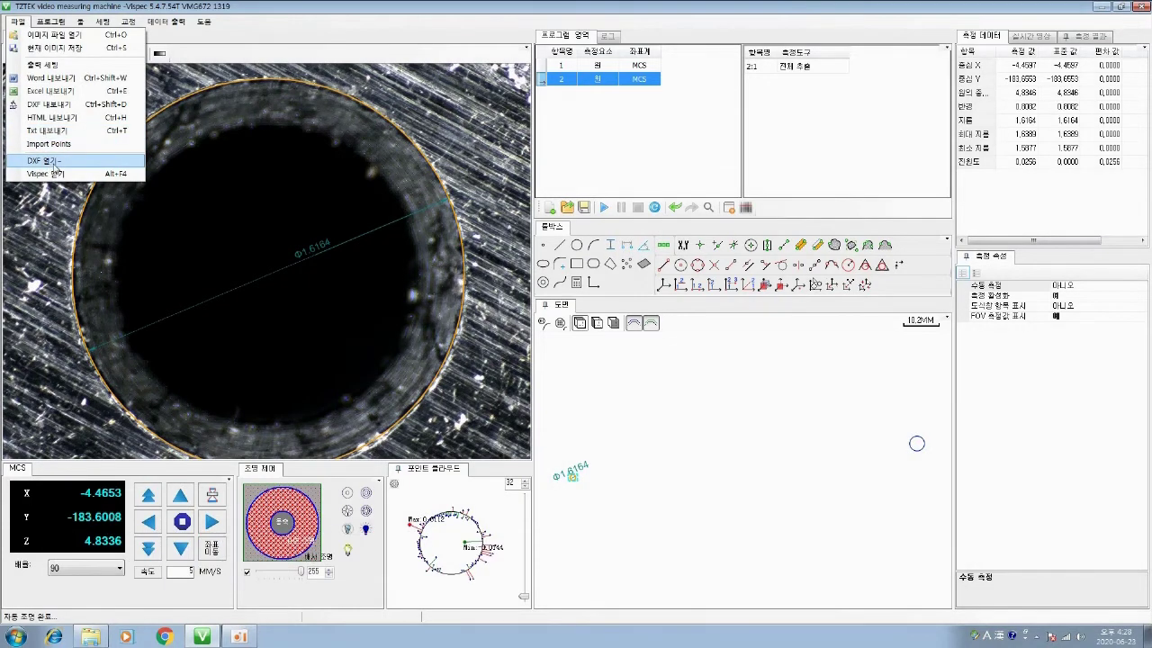
mouse_move(46, 21)
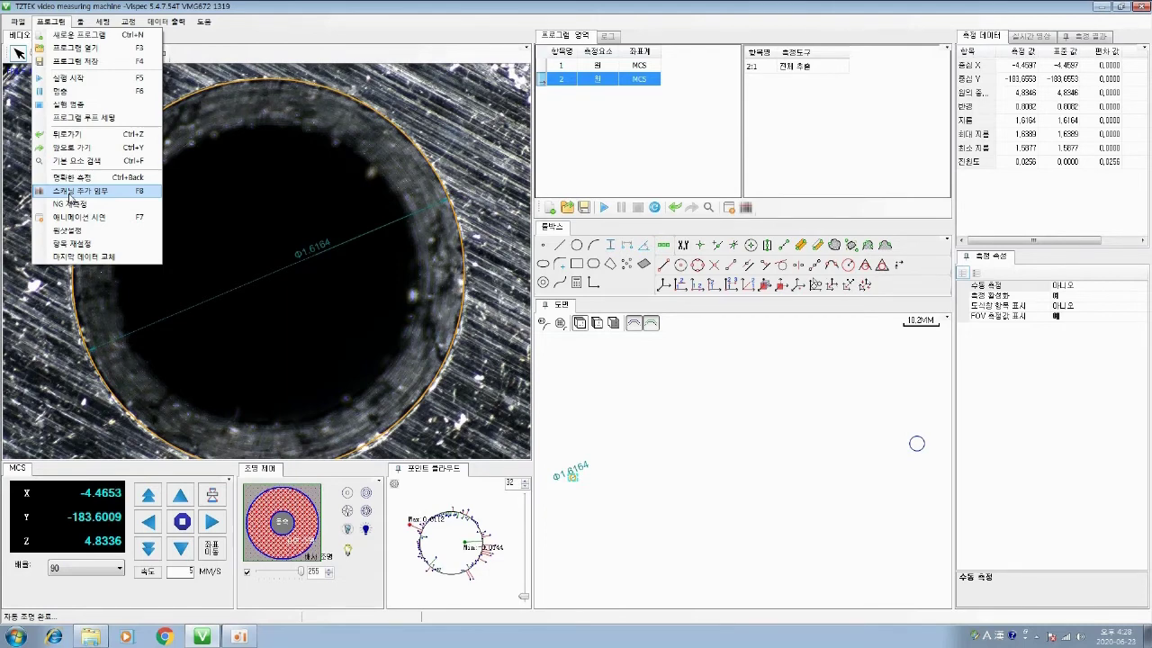
mouse_move(81, 24)
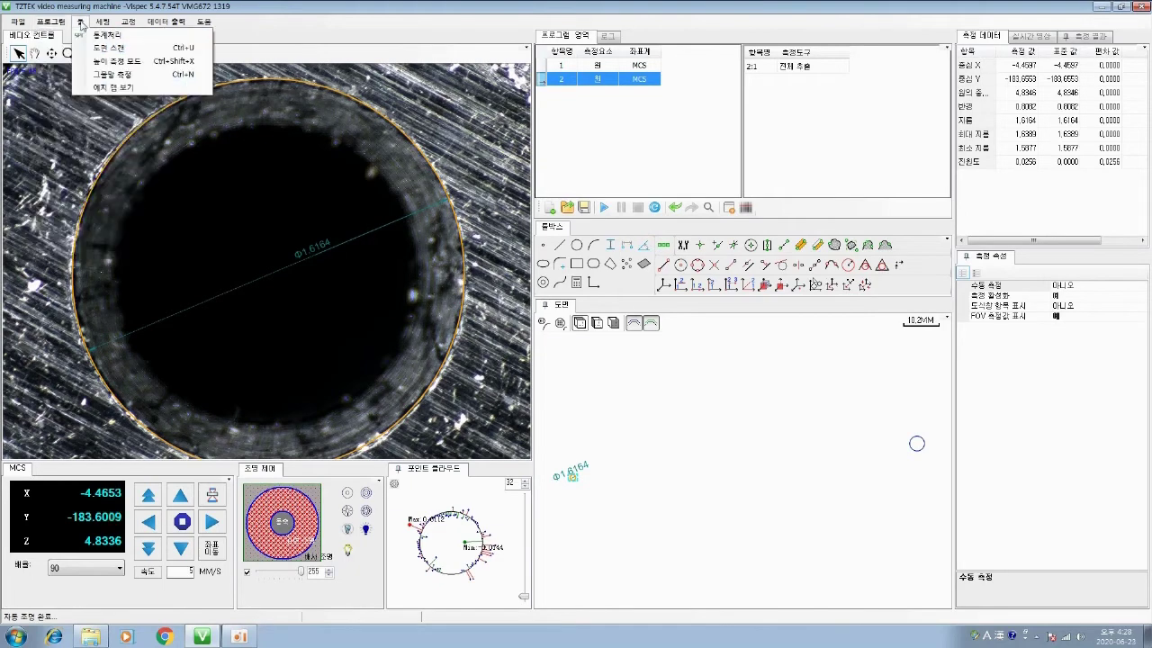
click(107, 34)
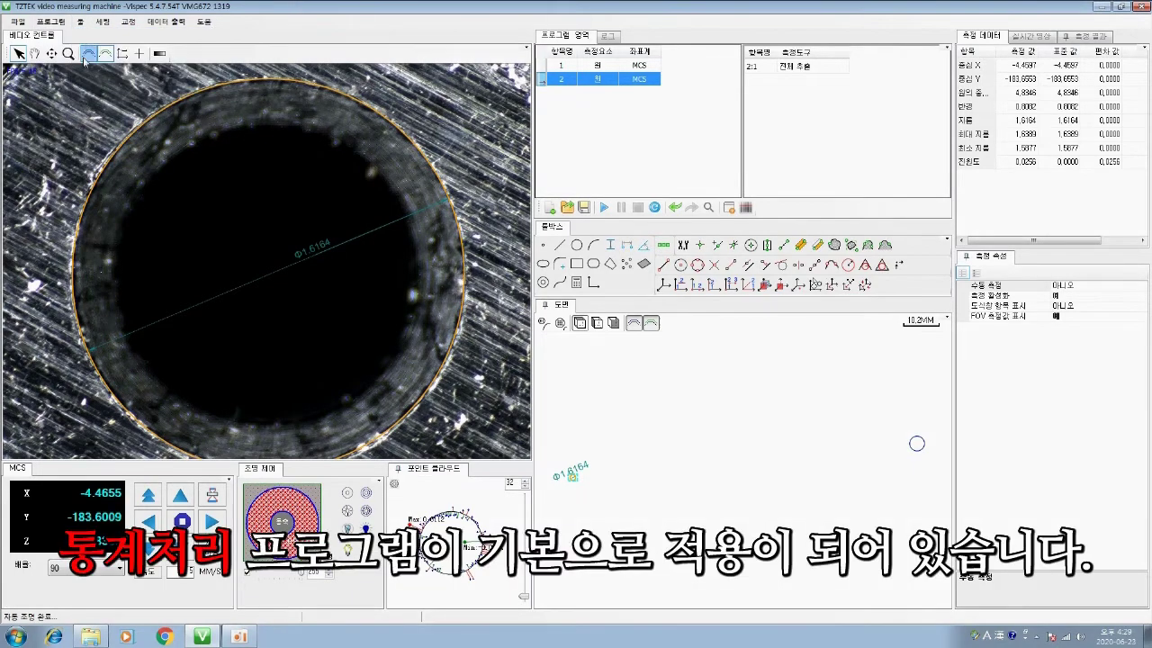
drag(598, 162, 685, 132)
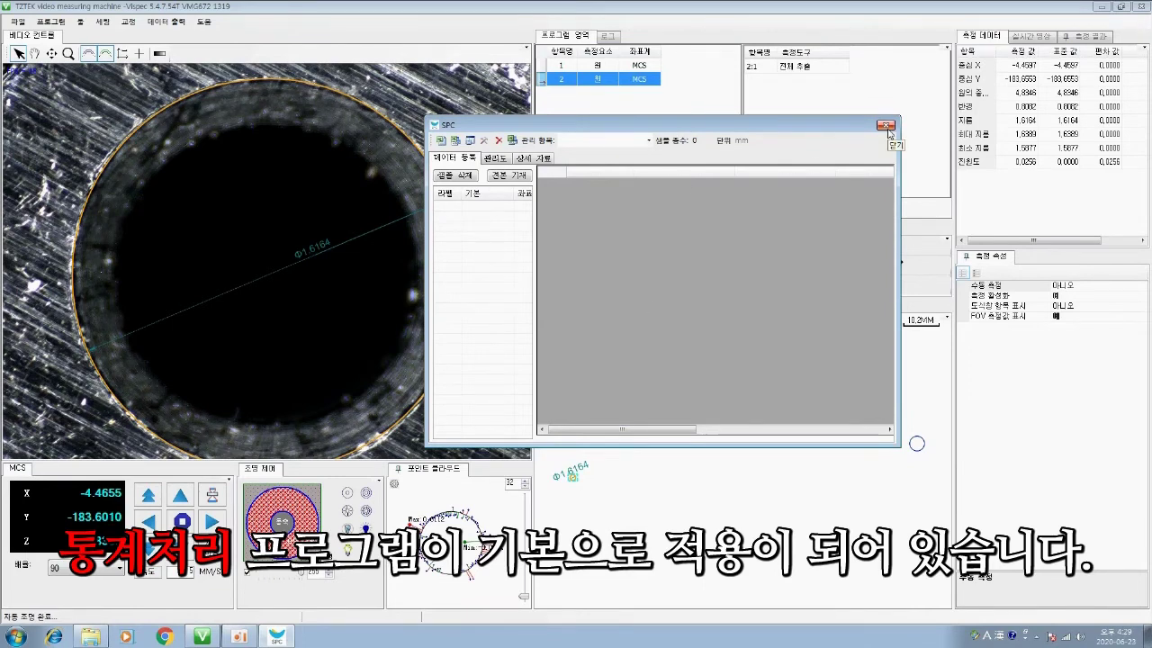
click(886, 126)
- View the height measurement mode window and the 그물망 측정 screen inspection window, closing each one
click(80, 21)
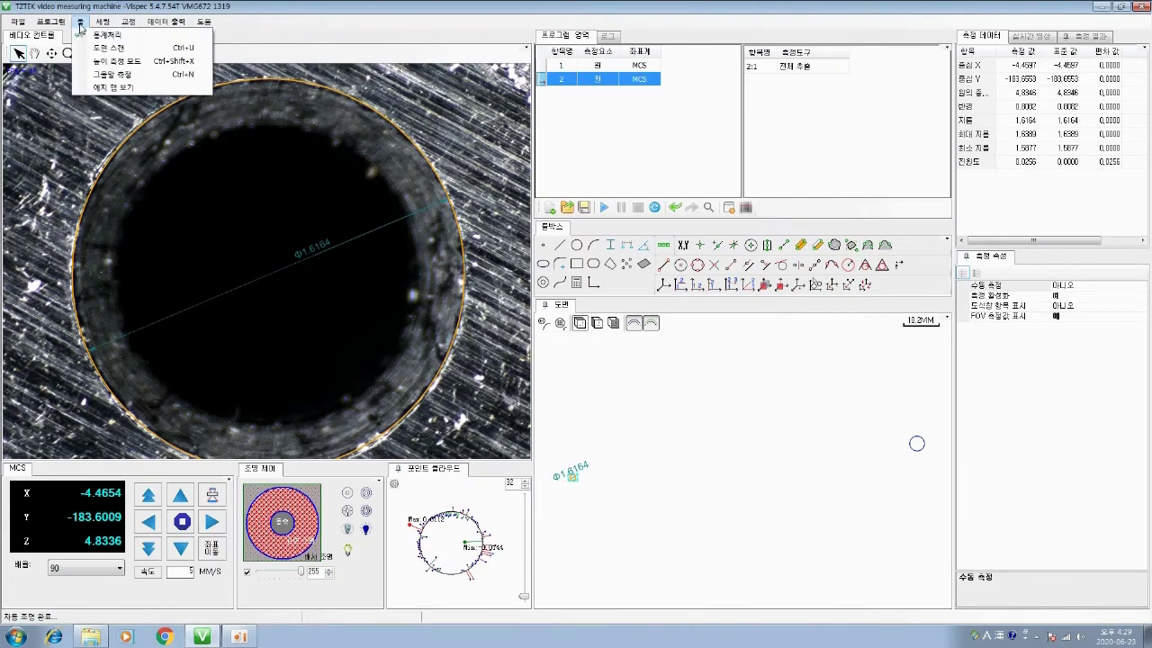
click(126, 63)
click(693, 260)
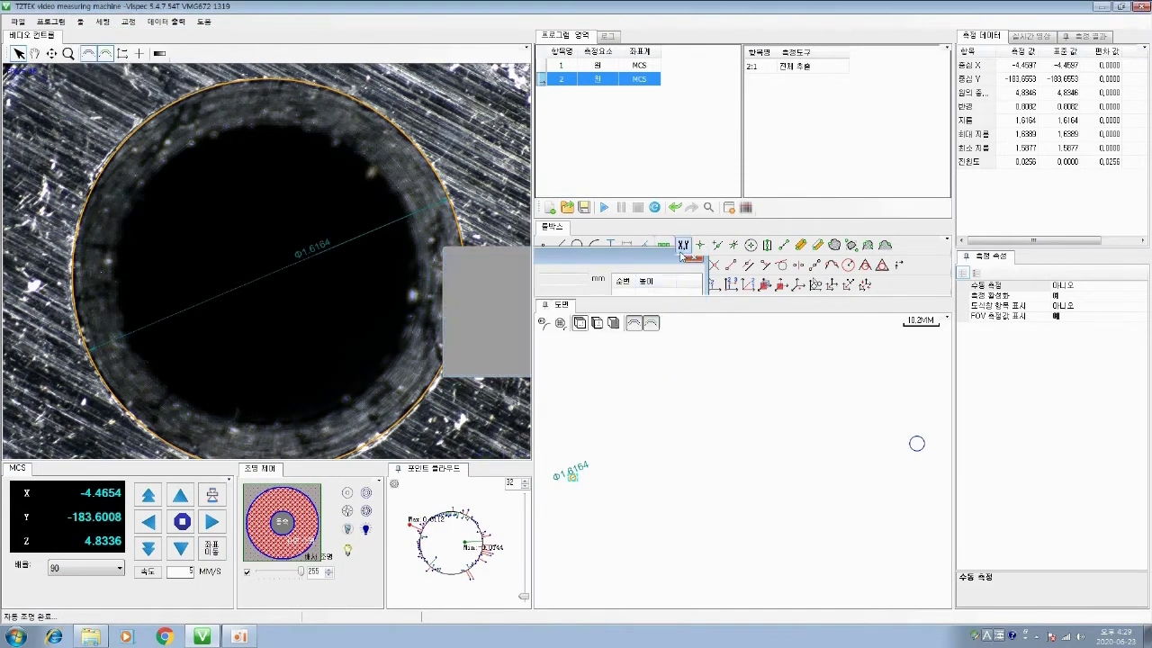
click(81, 27)
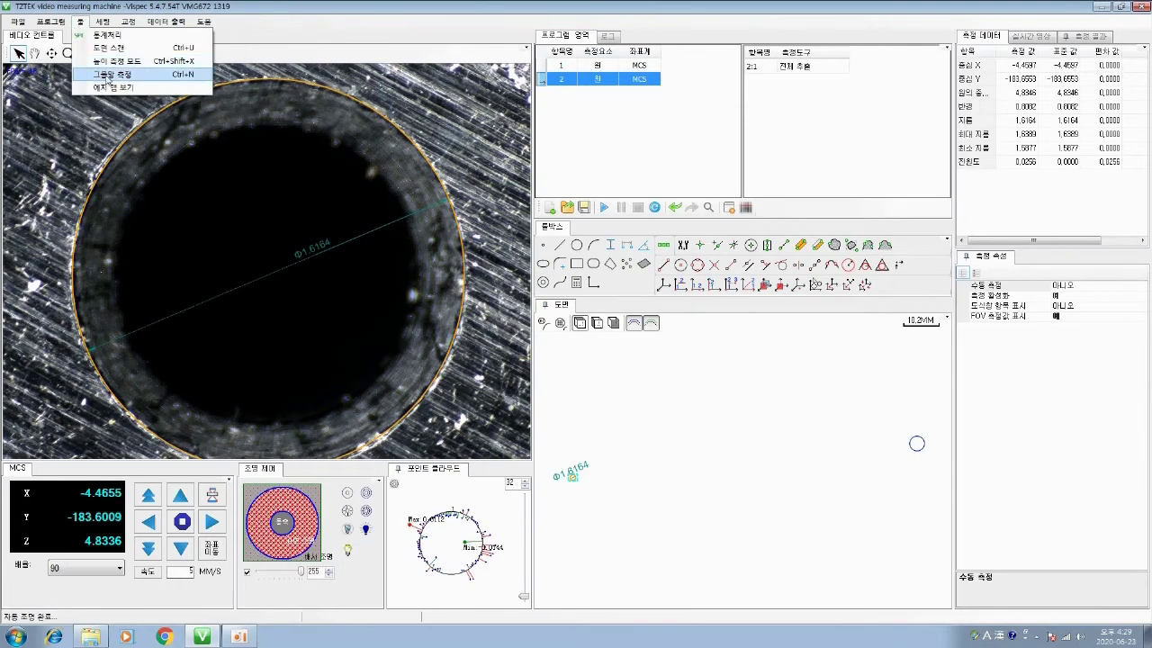
click(108, 77)
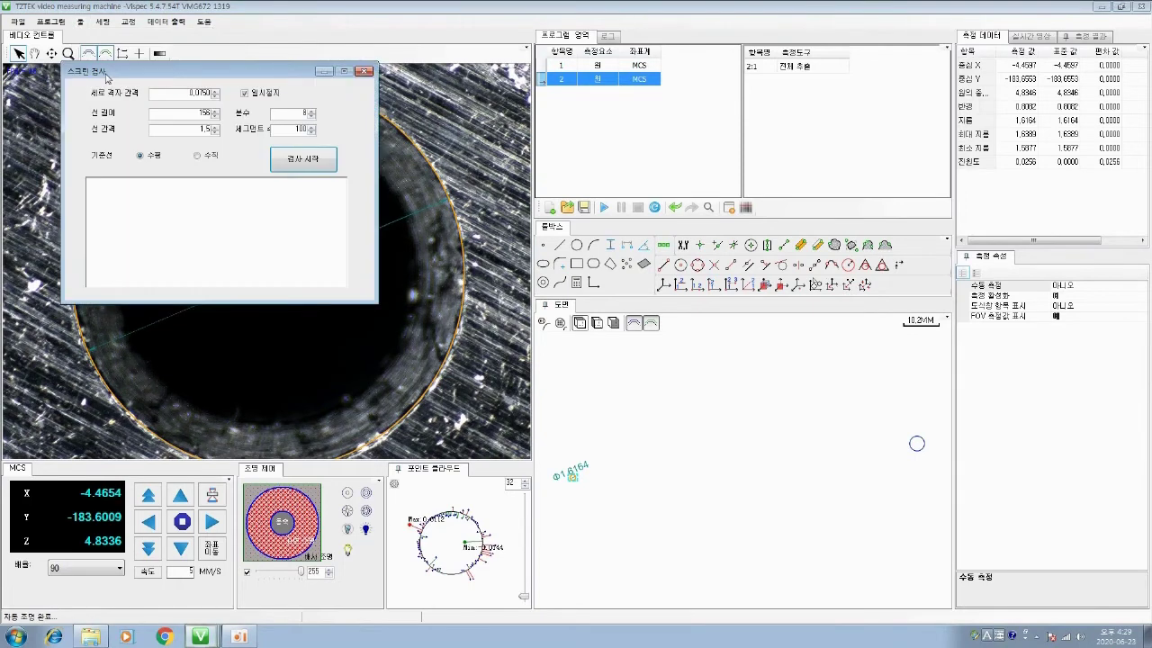
click(371, 64)
- Display the edge map of the current video image and close its window
click(83, 25)
click(109, 93)
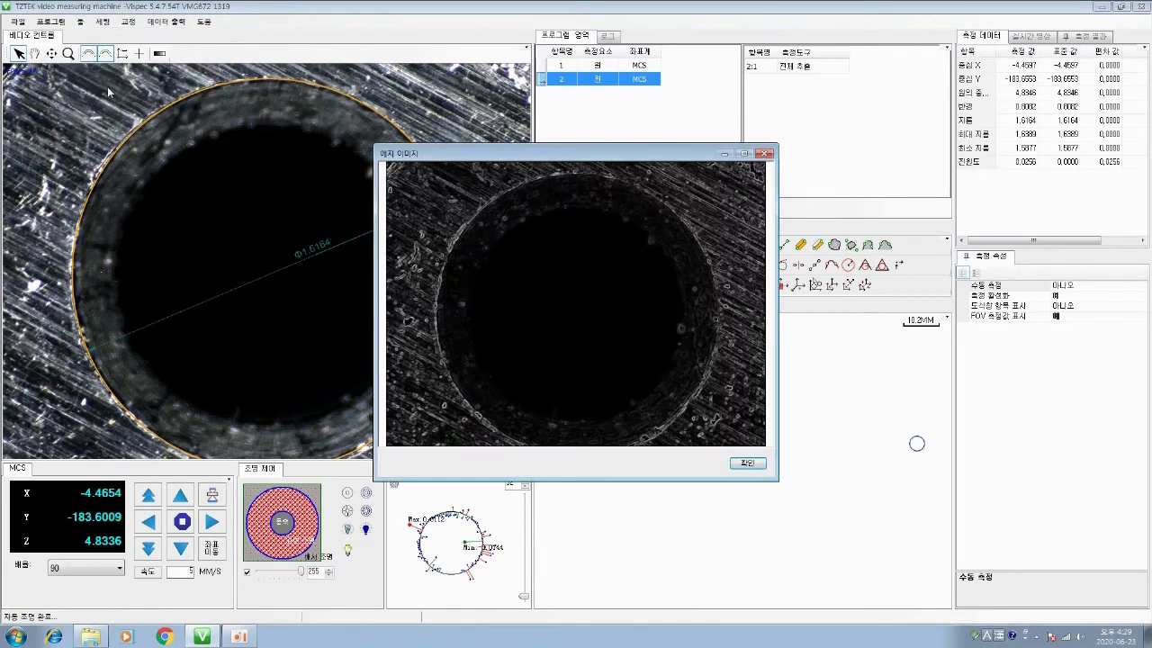
click(764, 153)
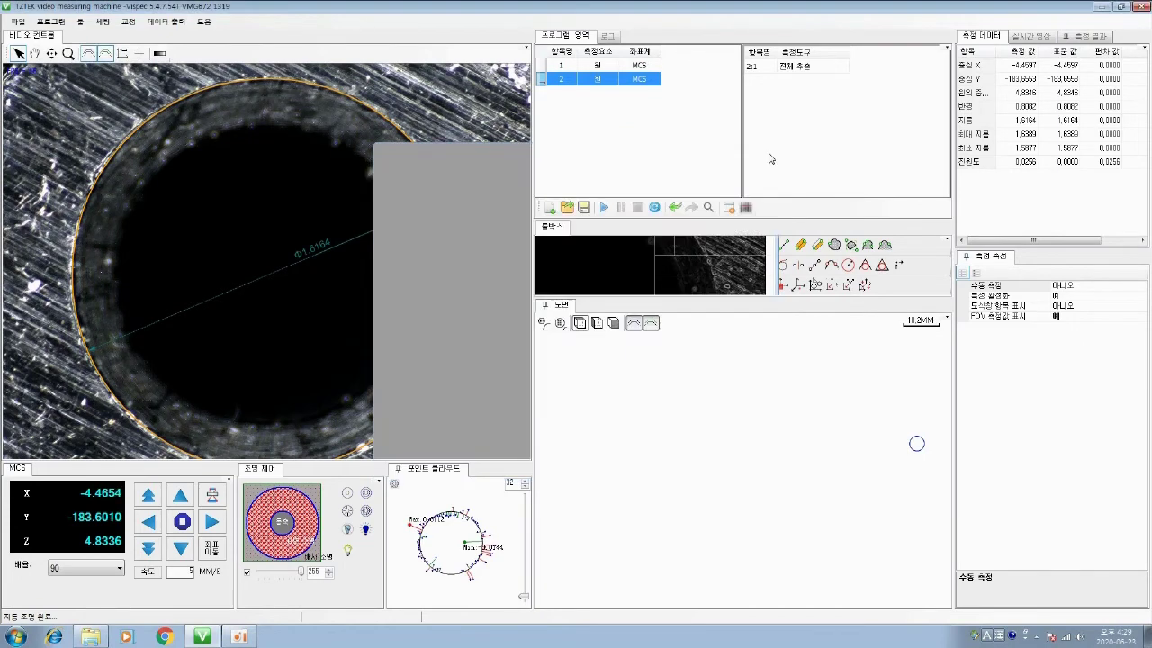
- Open the system settings and select MM as the length unit with 0.0000 decimal precision
click(104, 21)
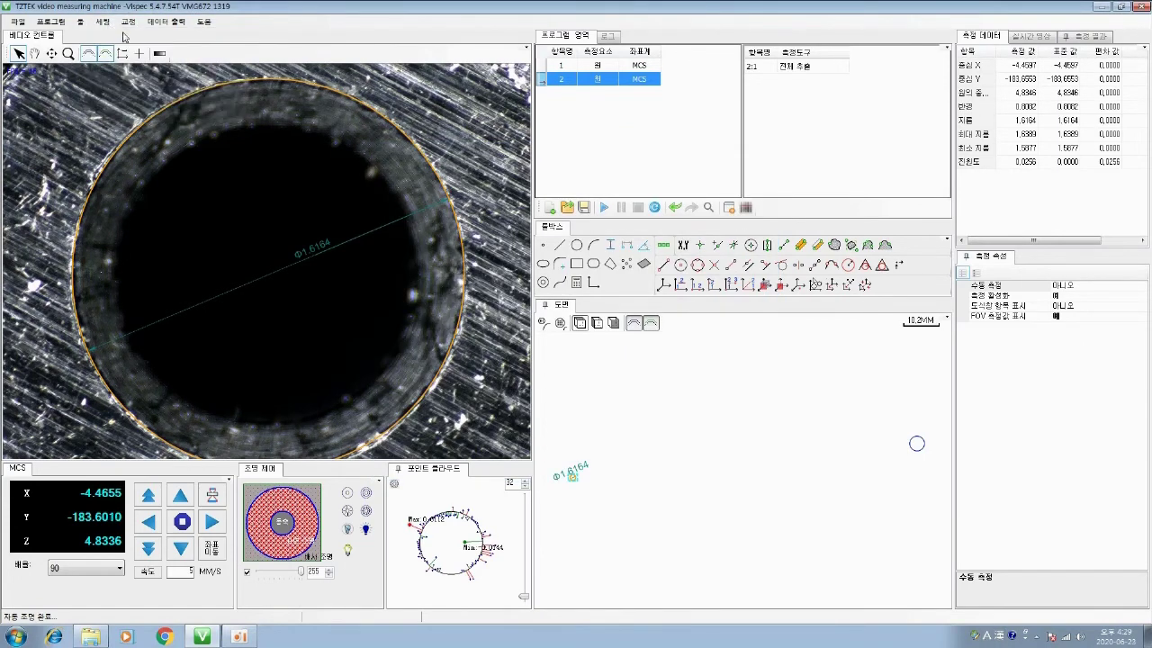
click(109, 35)
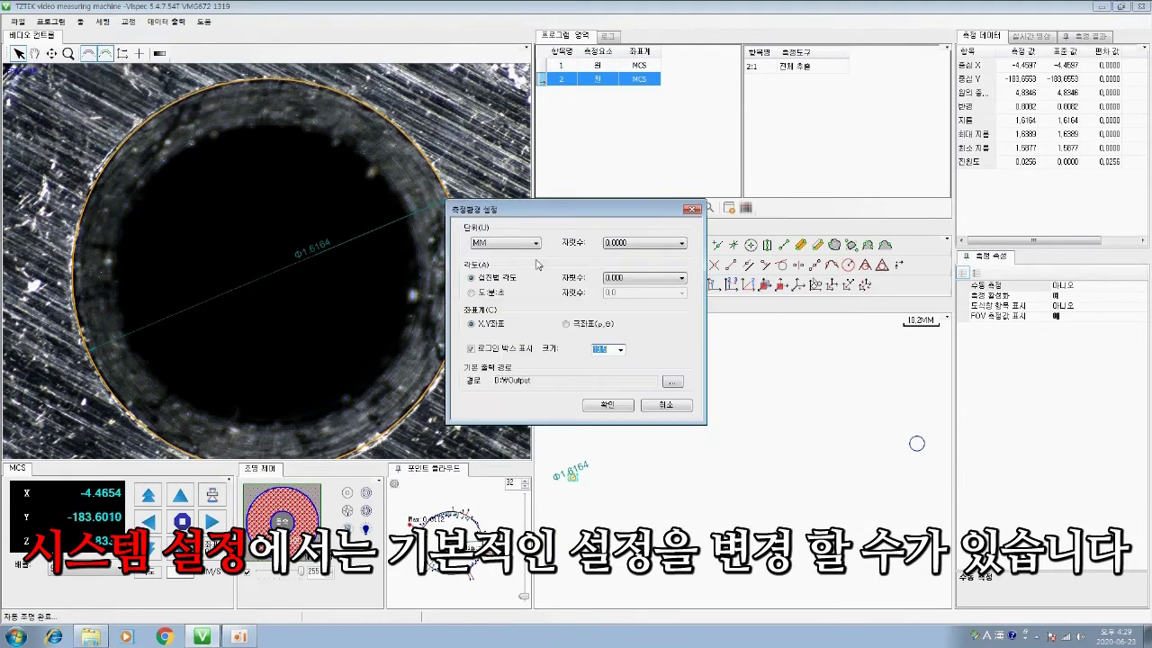
click(535, 243)
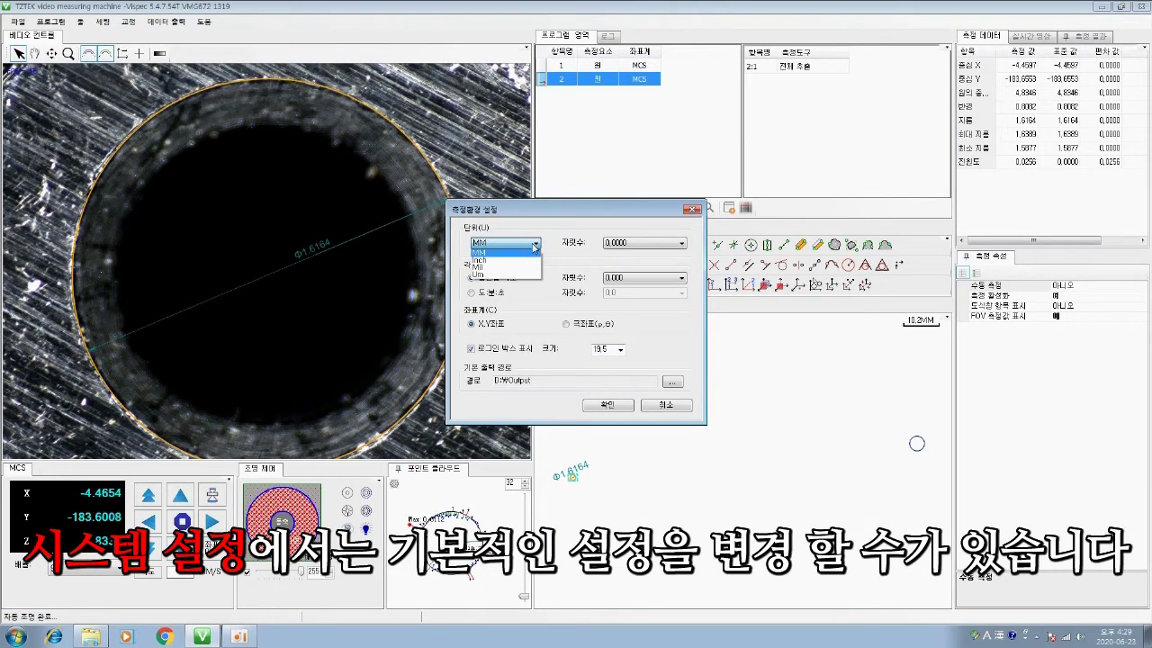
click(534, 252)
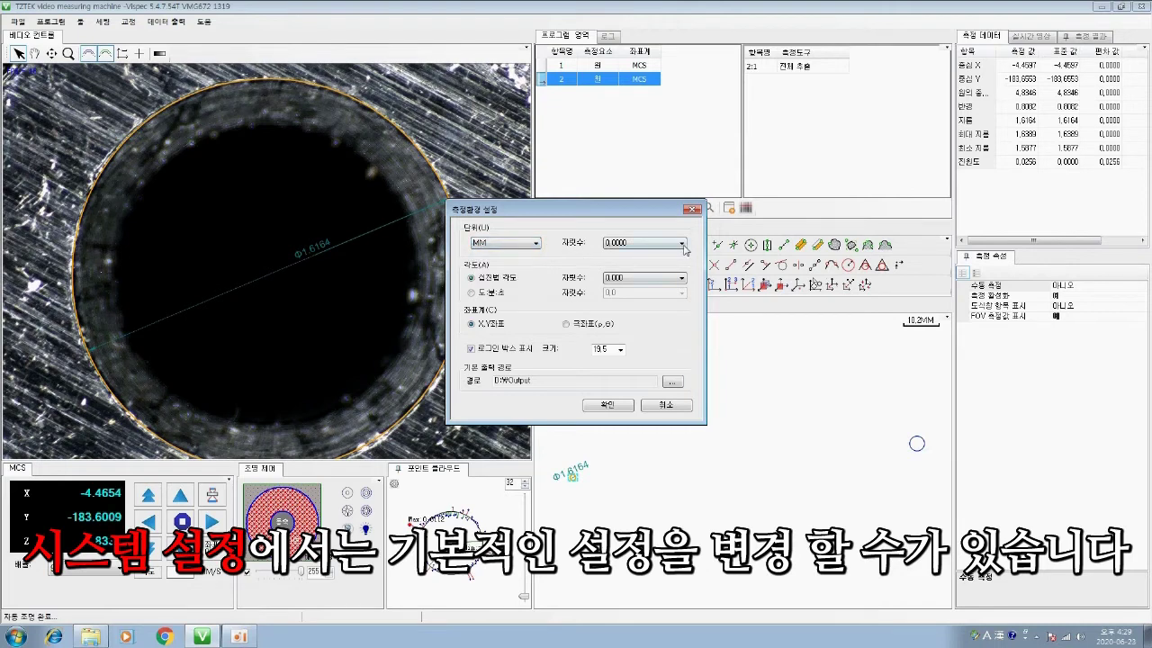
click(683, 244)
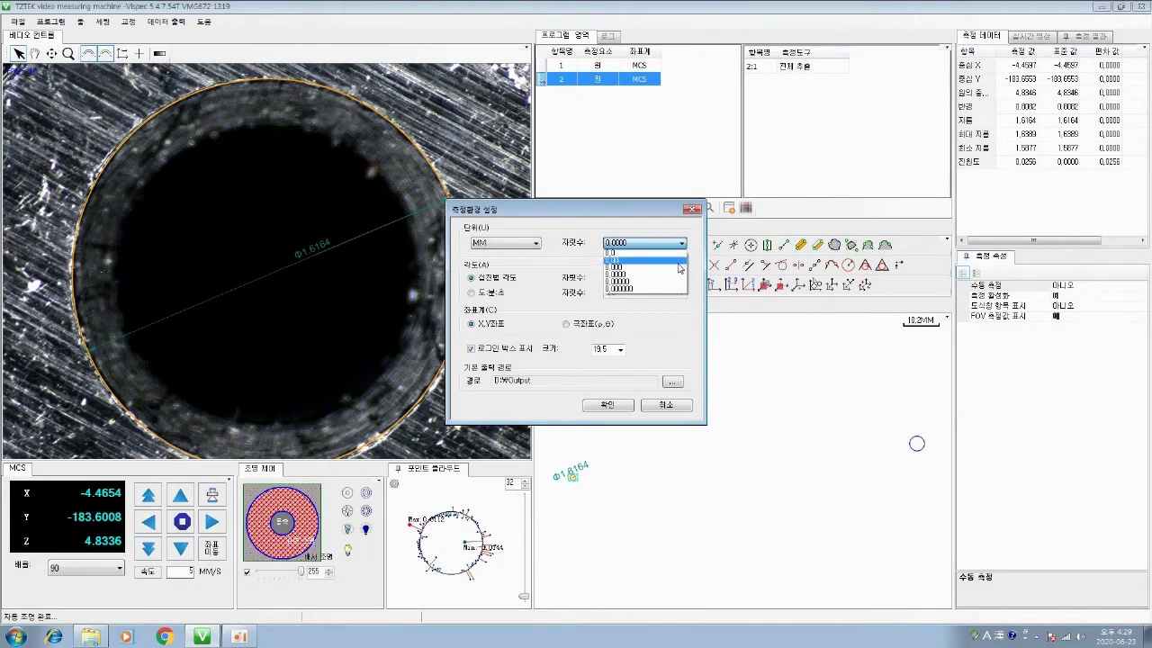
click(677, 276)
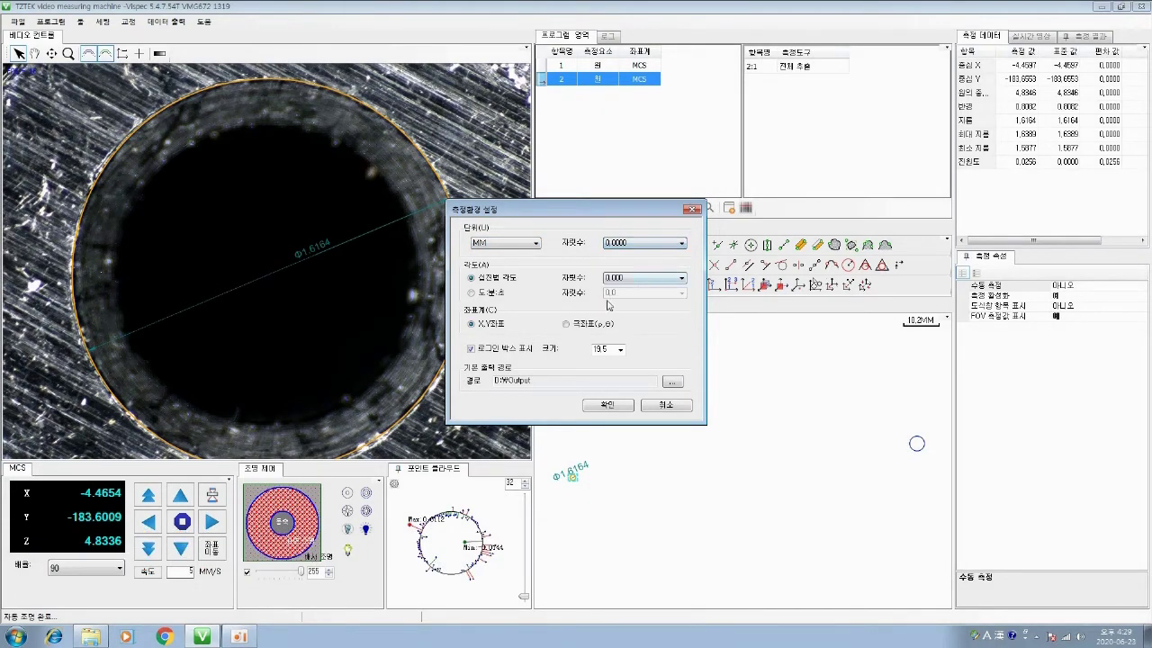
- Try the degrees-minutes-seconds angle format, return to decimal degrees and check the available precision options
click(502, 293)
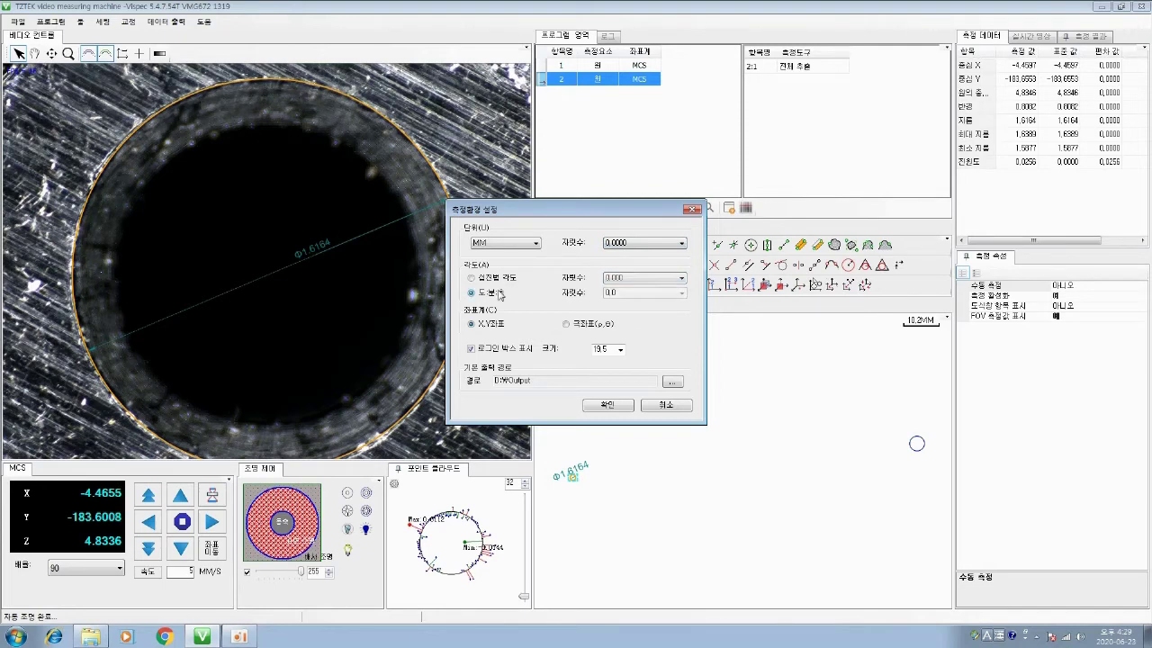
click(492, 279)
click(629, 279)
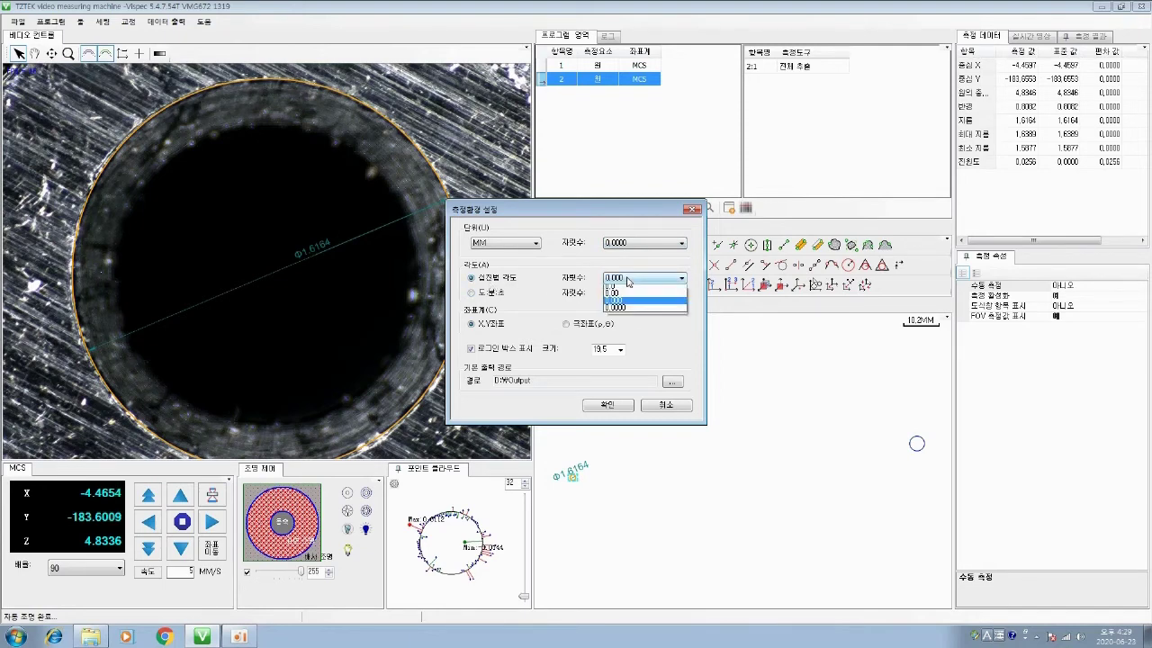
click(632, 279)
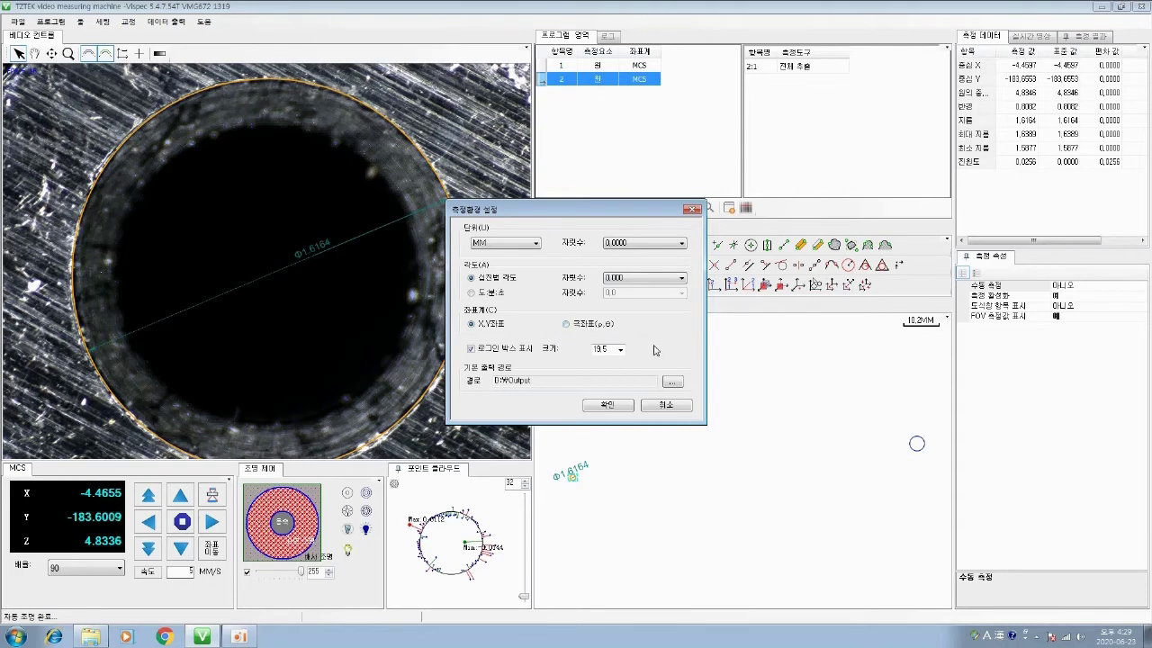
- Choose a larger 크기 value for the box display in the measurement environment settings and confirm the settings
click(619, 350)
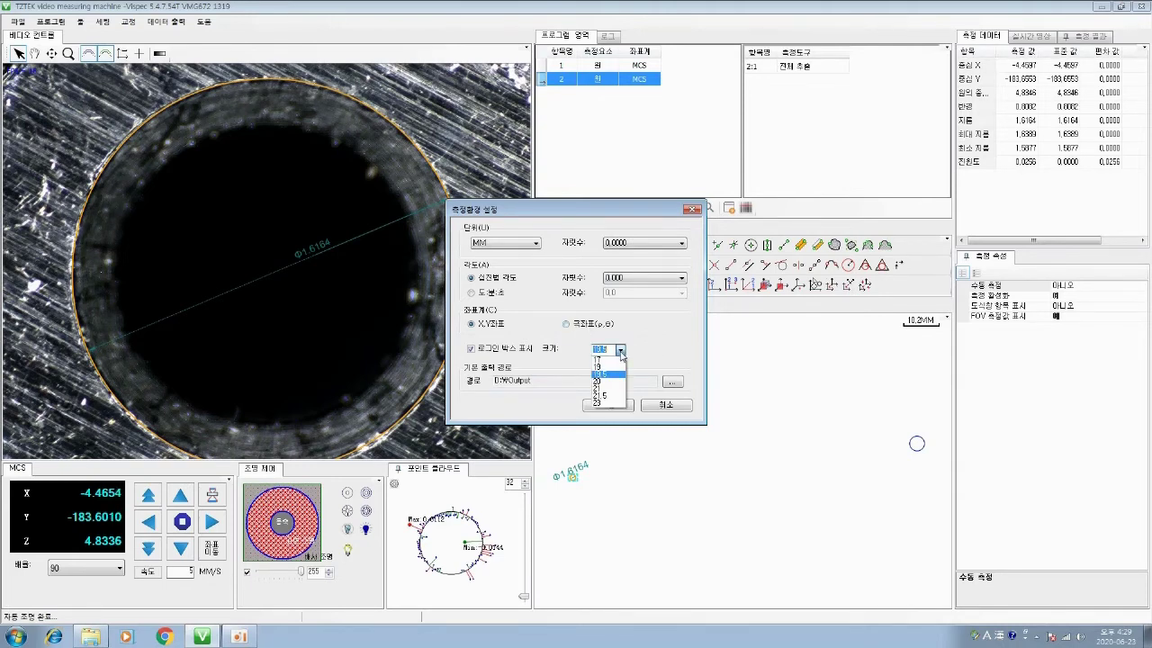
click(616, 395)
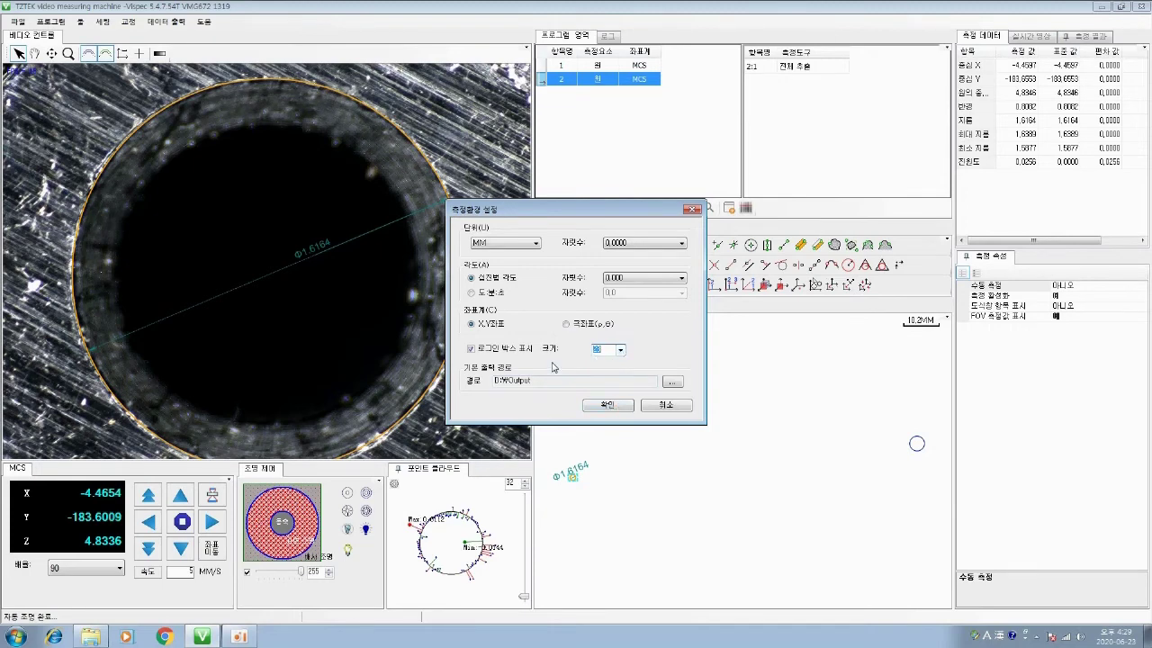
click(604, 407)
- View the available interface languages, confirm the dialog with 한국어 selected and return to the settings commands
click(102, 21)
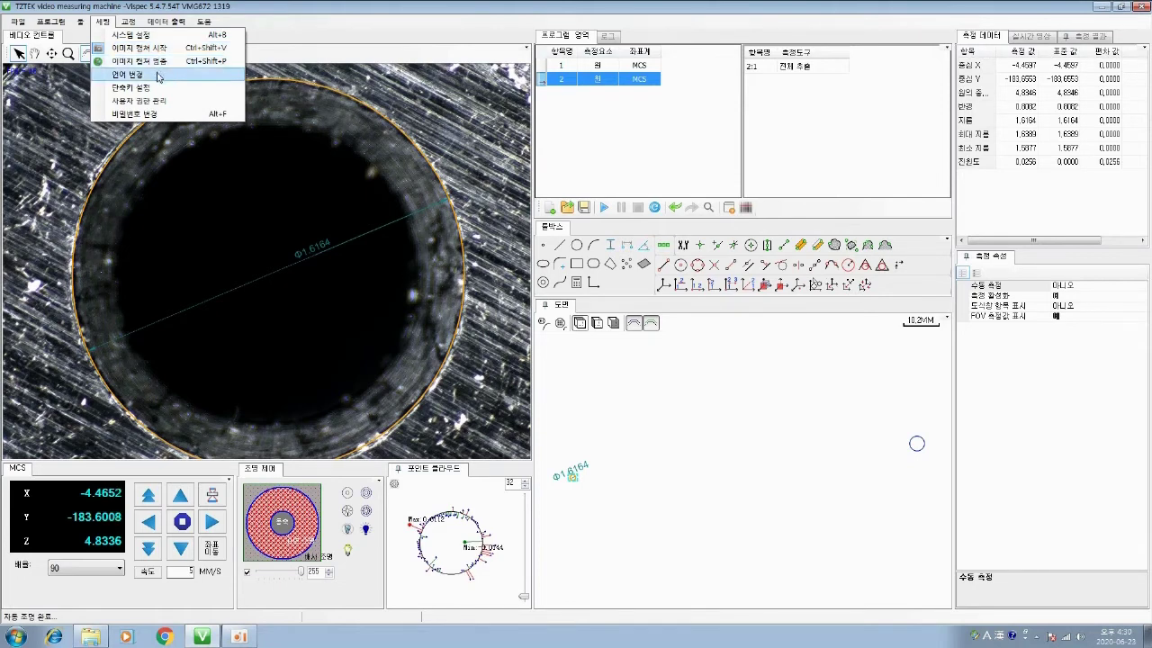
click(157, 75)
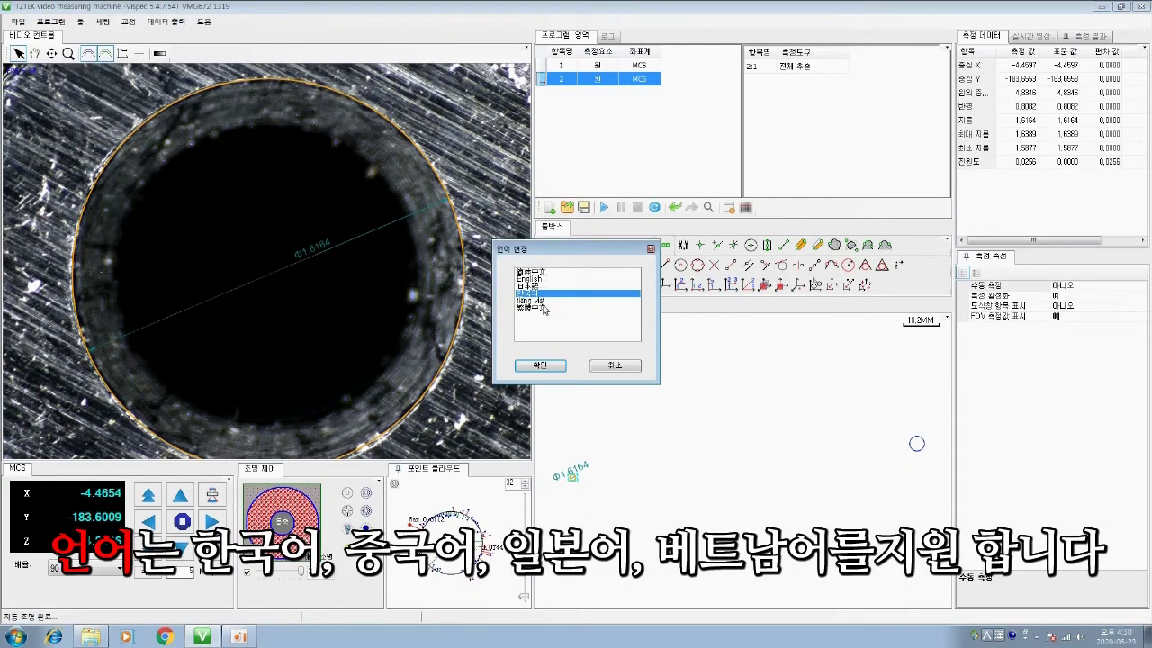
click(540, 365)
click(102, 21)
click(168, 55)
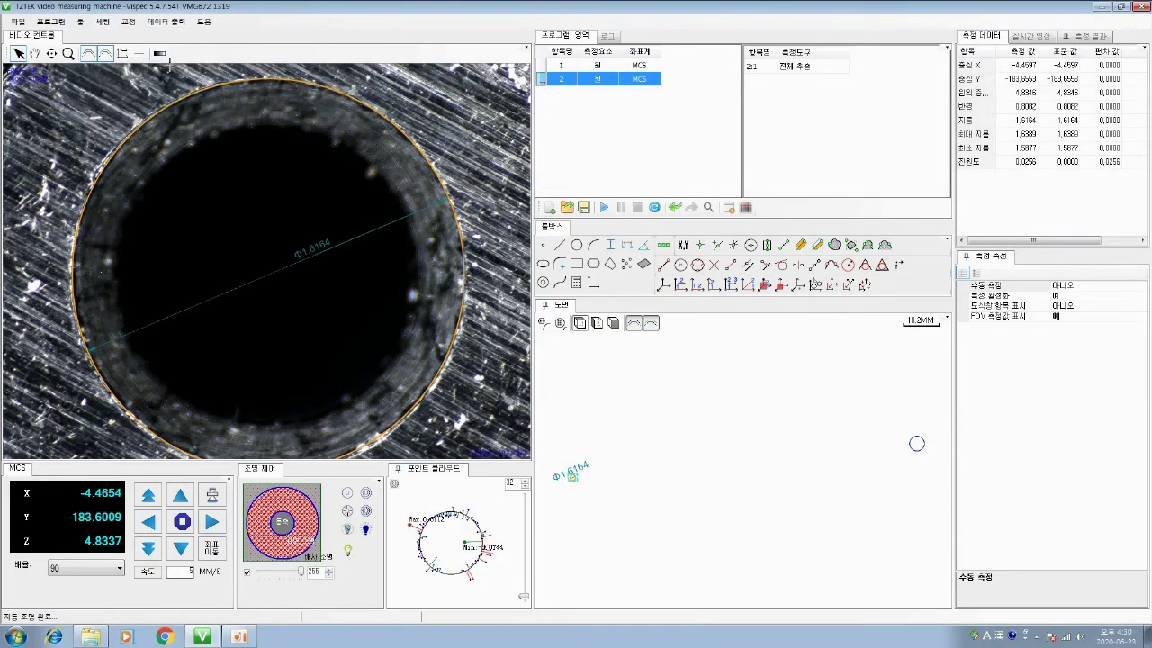
- View the temperature compensation dialog's current temperature and thermal expansion coefficient fields, confirming the dialog both times it is opened
click(127, 22)
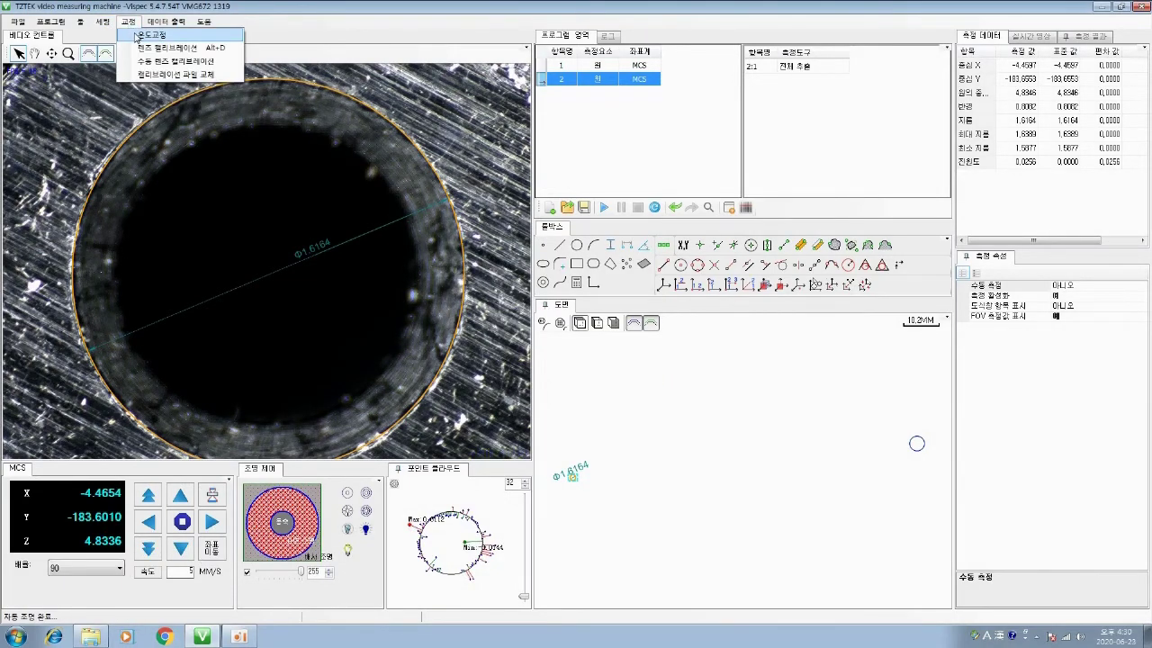
click(136, 36)
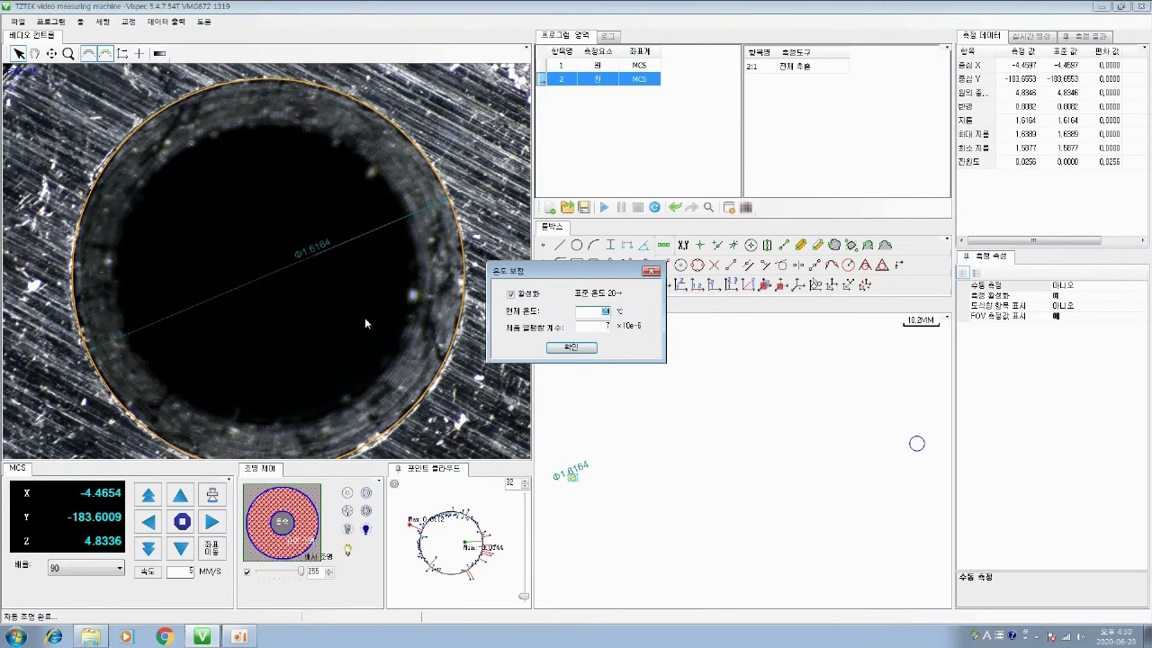
click(568, 345)
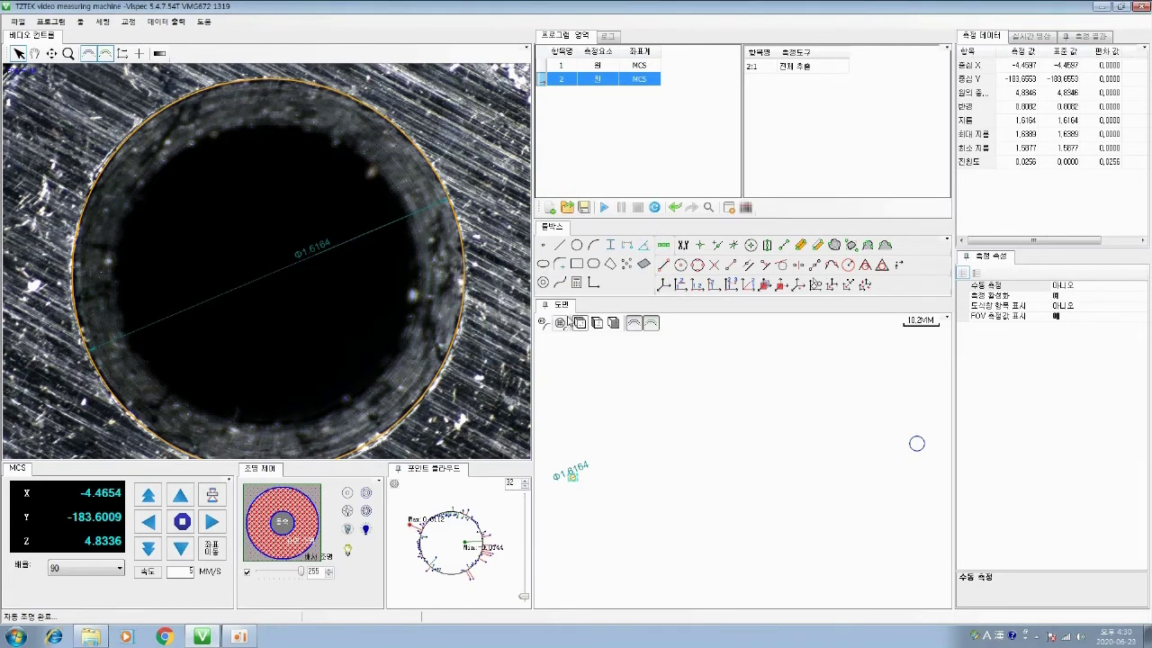
click(128, 21)
click(152, 37)
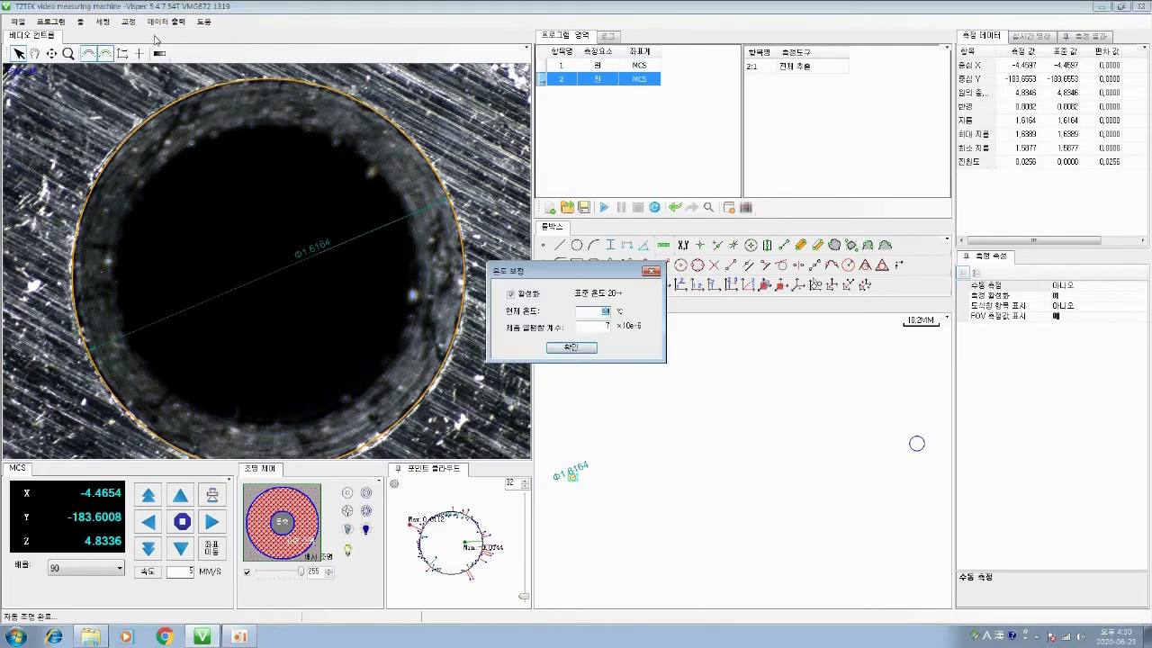
click(567, 353)
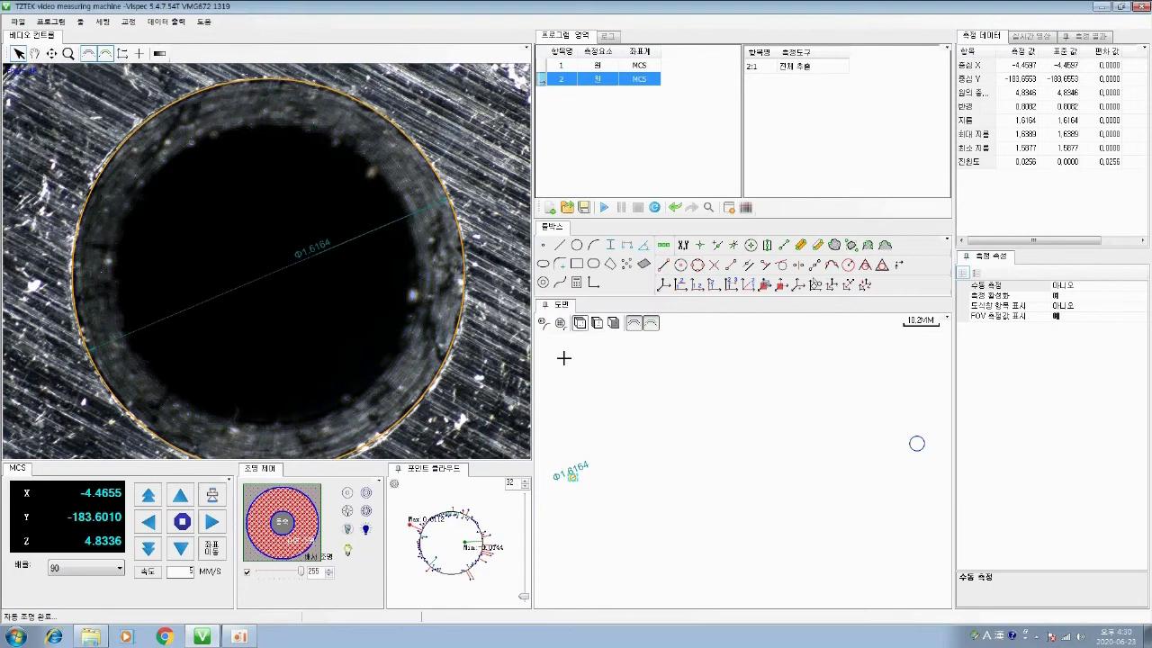
- Look over the calibration commands and enable EXCEL 실시간 출력 for real-time data output
click(128, 20)
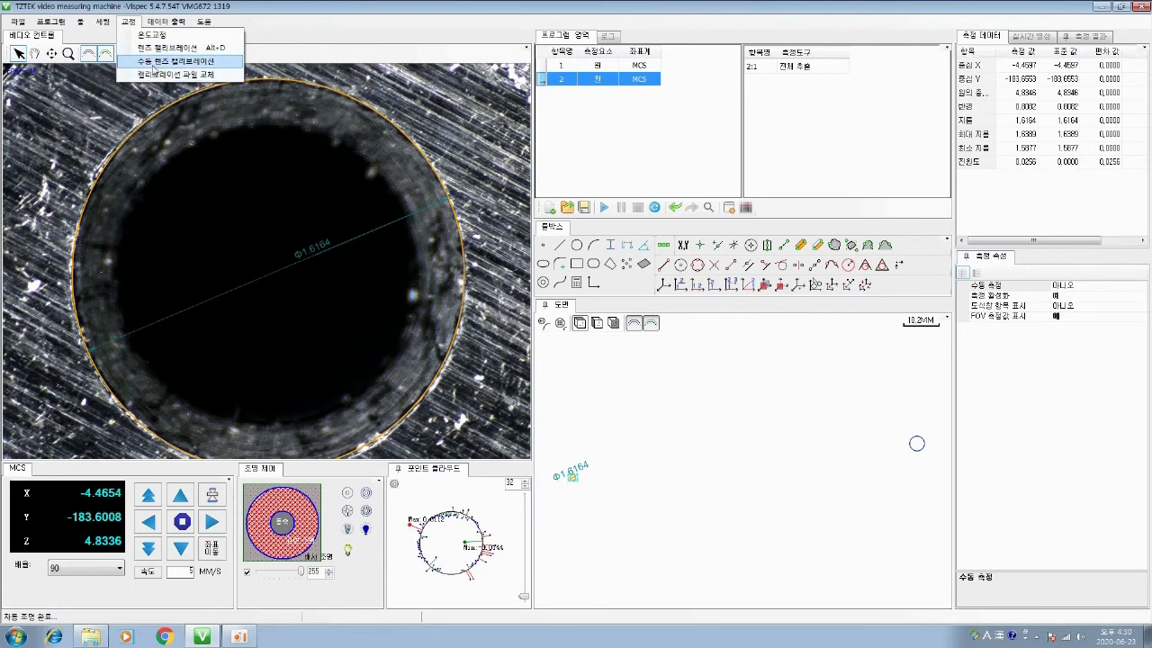
mouse_move(168, 22)
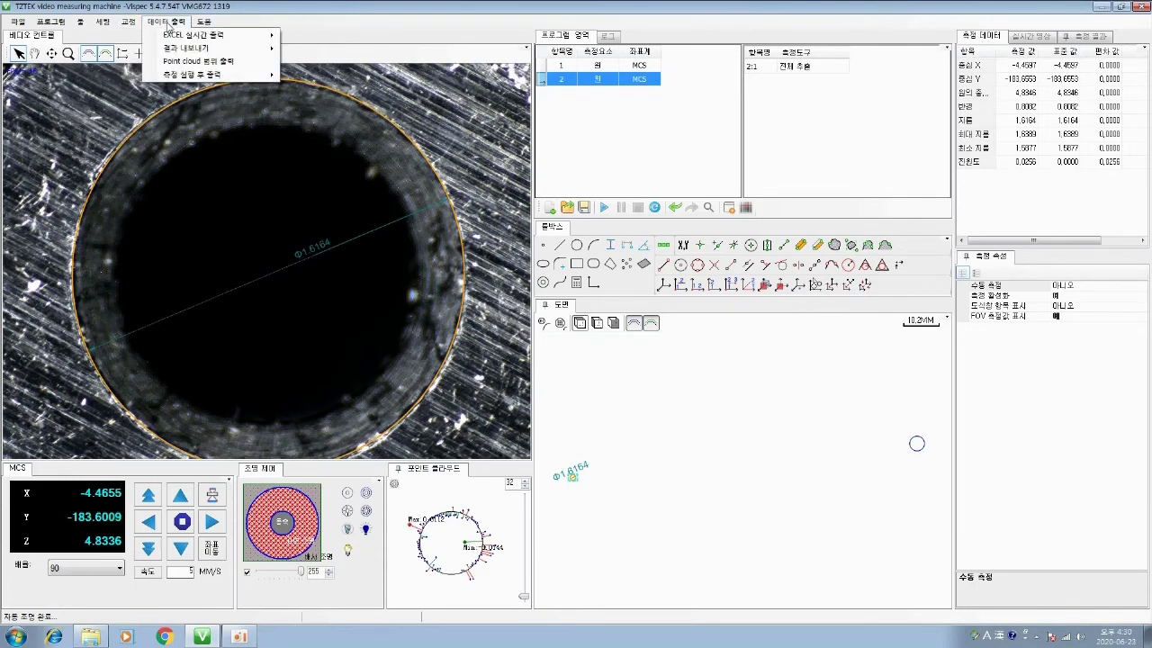
click(169, 37)
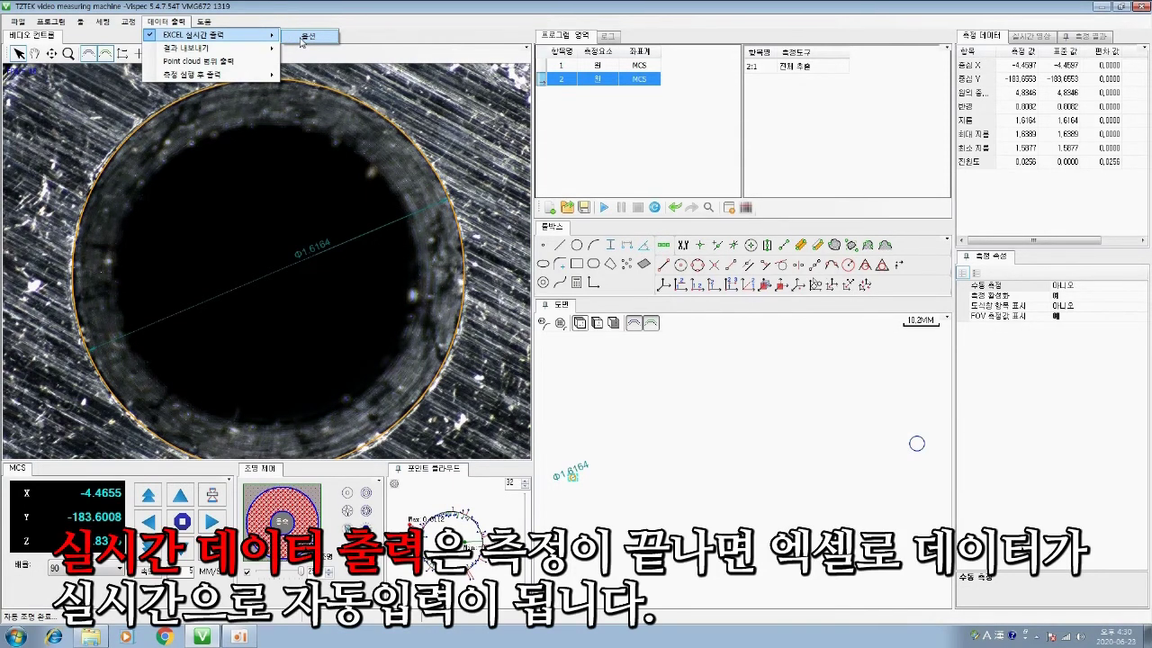
- Look over the file export commands and the data output commands, including Point cloud 범위 출력 and the output options
mouse_move(18, 21)
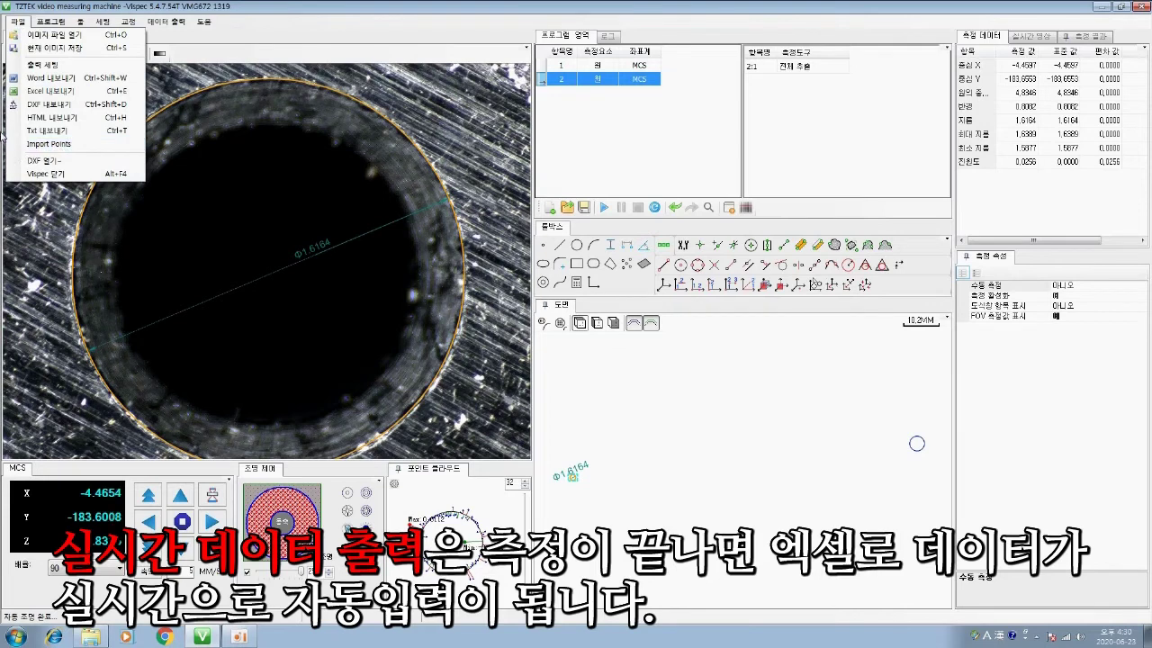
mouse_move(167, 21)
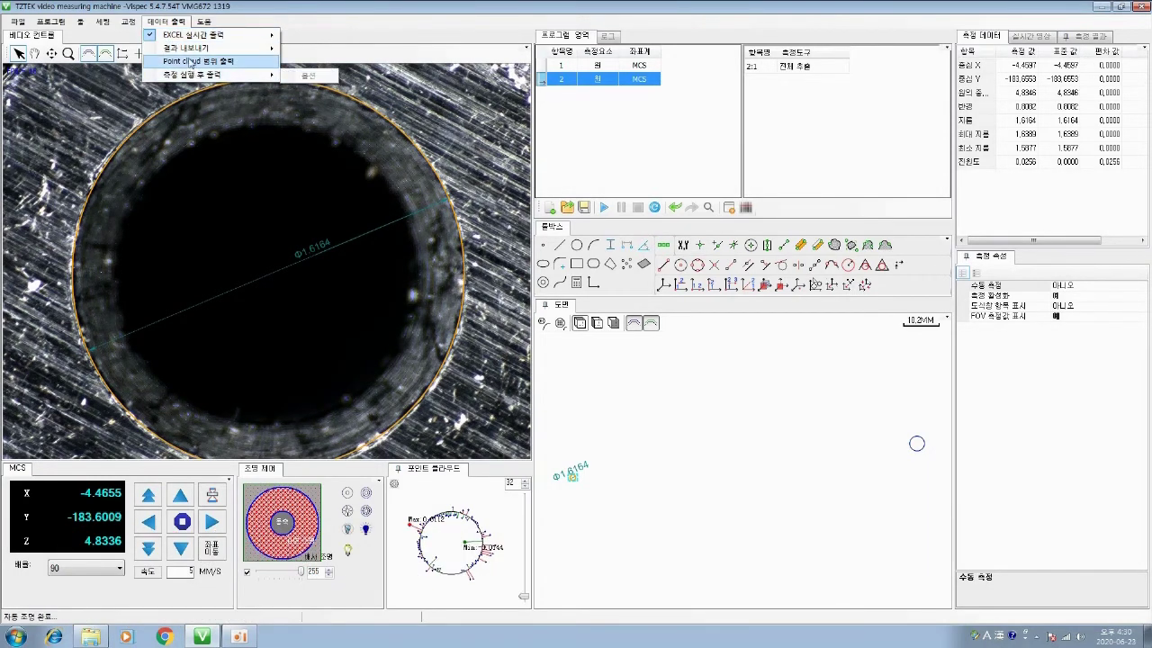
click(381, 39)
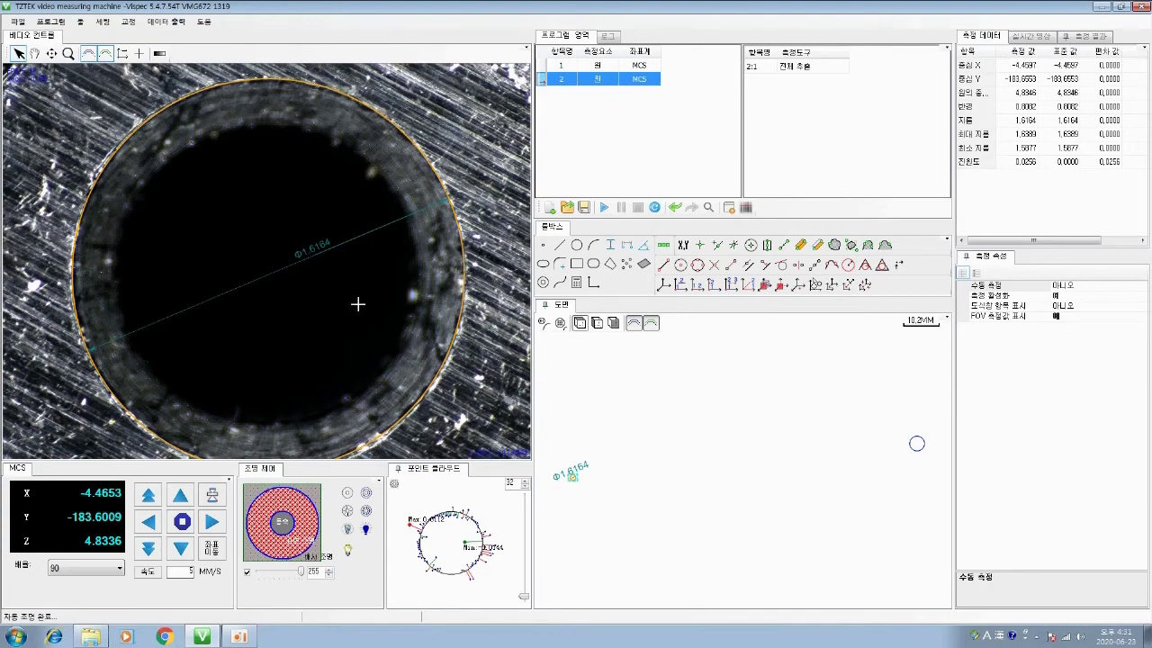
- Deselect the circle and shift the camera image around the measured hole, first in selection mode and again in 카메라 Drag mode
click(272, 275)
double_click(190, 237)
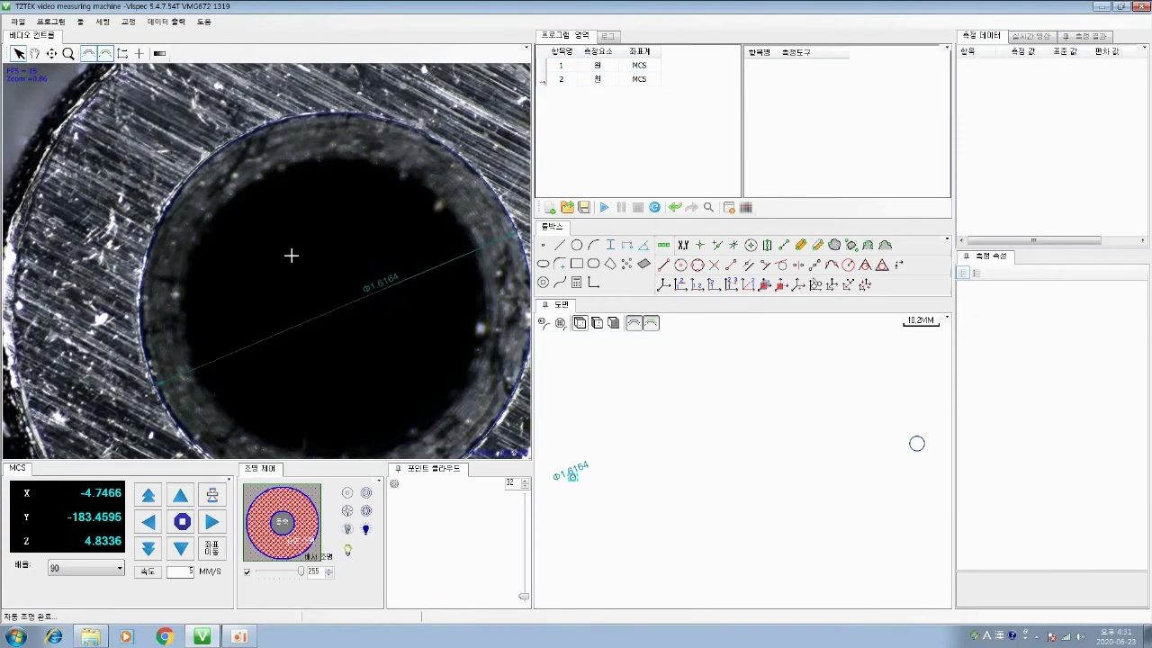
double_click(291, 255)
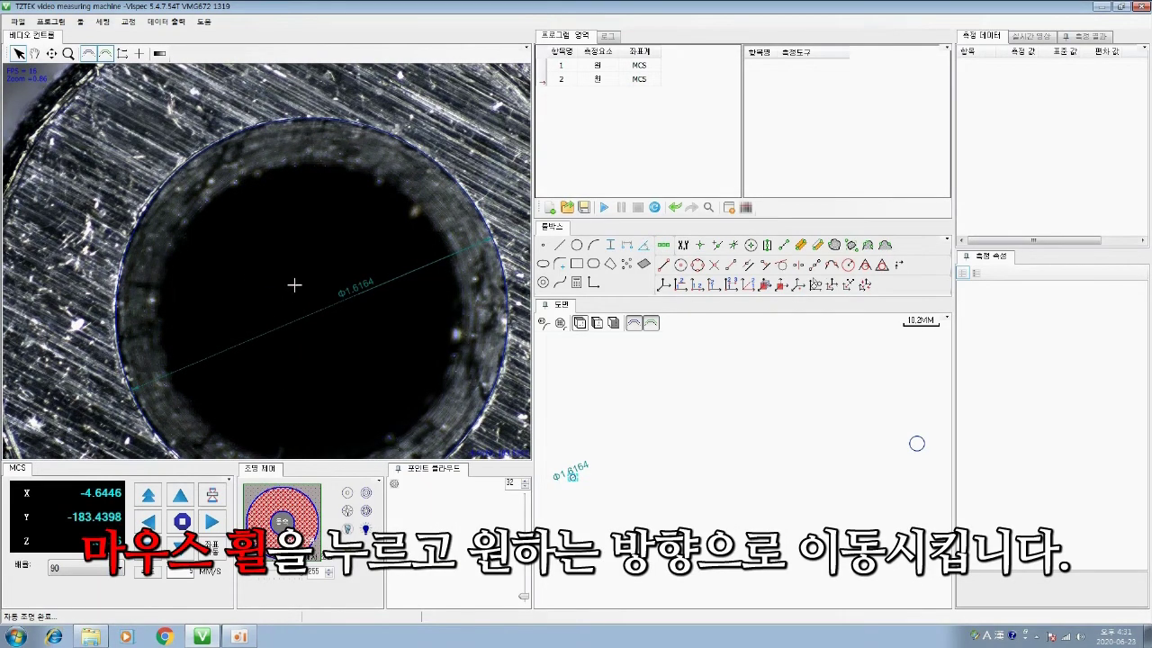
drag(286, 284, 355, 311)
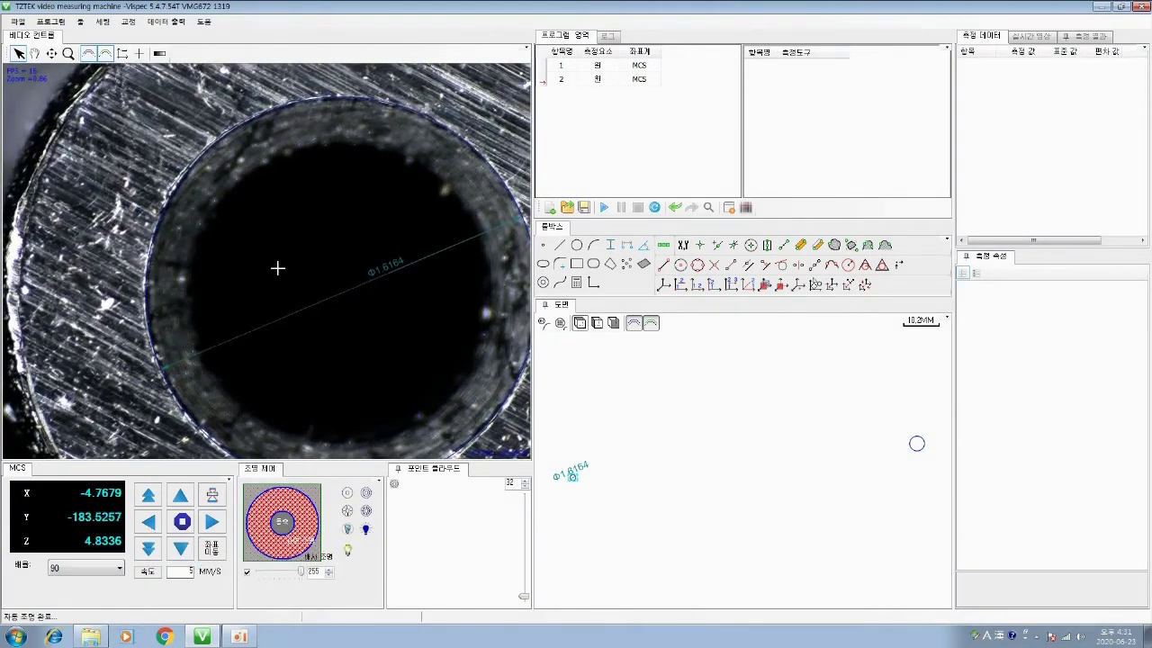
click(34, 54)
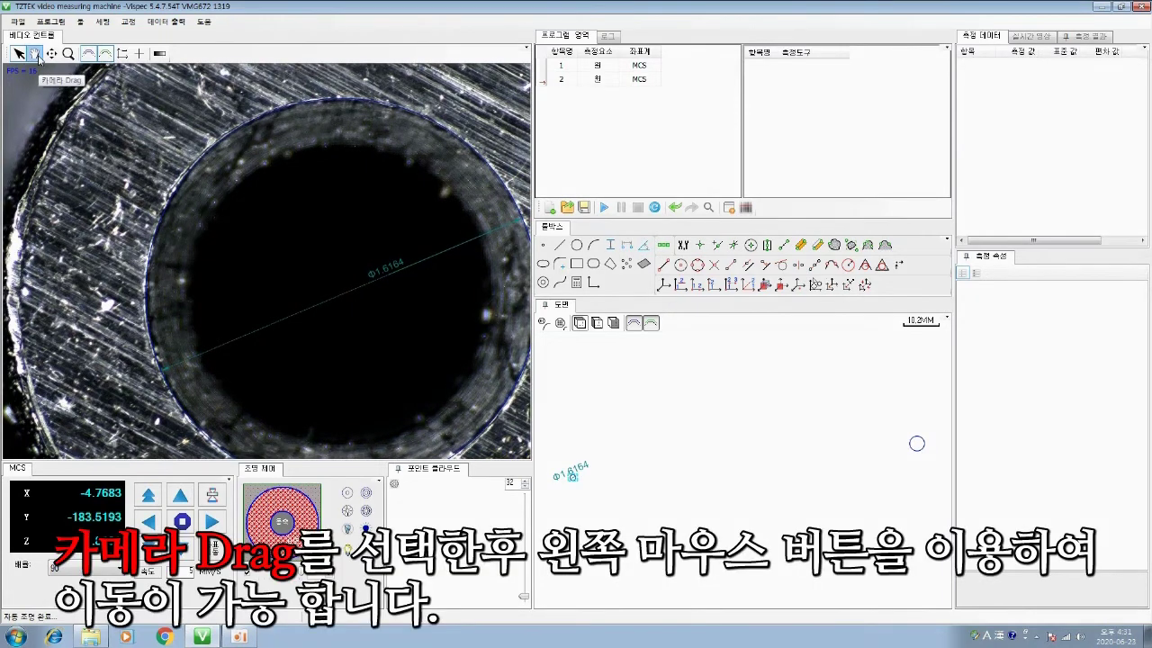
mouse_move(255, 235)
mouse_down()
mouse_move(285, 240)
mouse_move(282, 225)
mouse_move(272, 235)
mouse_up()
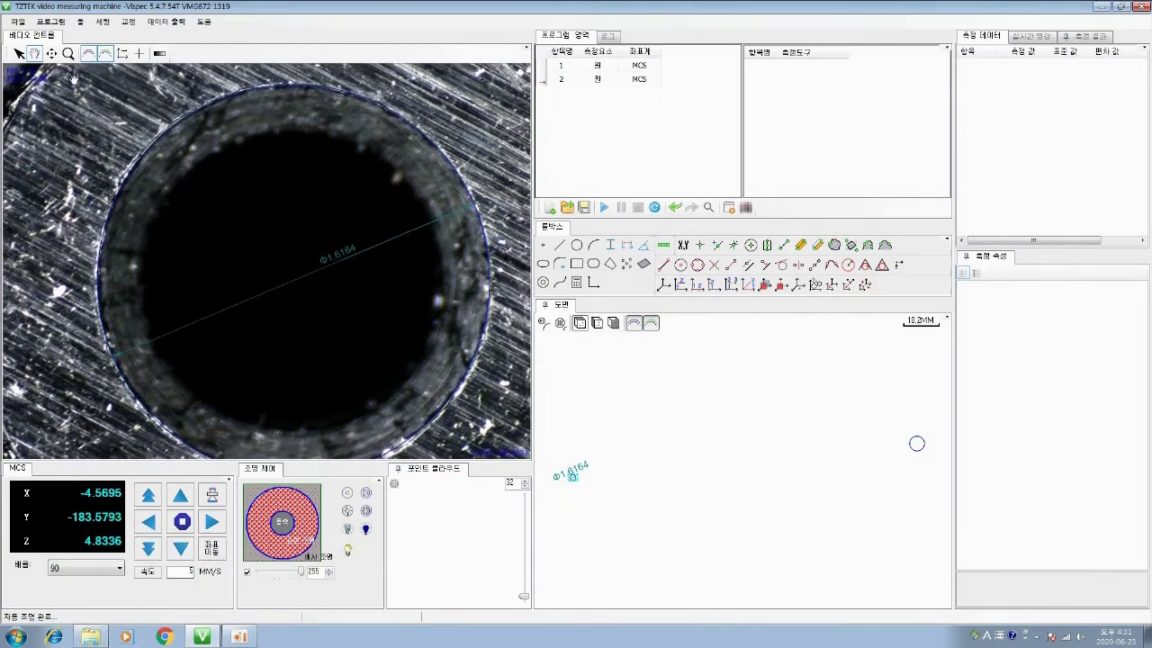
- Switch to 속도 Drag mode and drive the stage away from the hole in opposite diagonal directions from the image centre
click(51, 54)
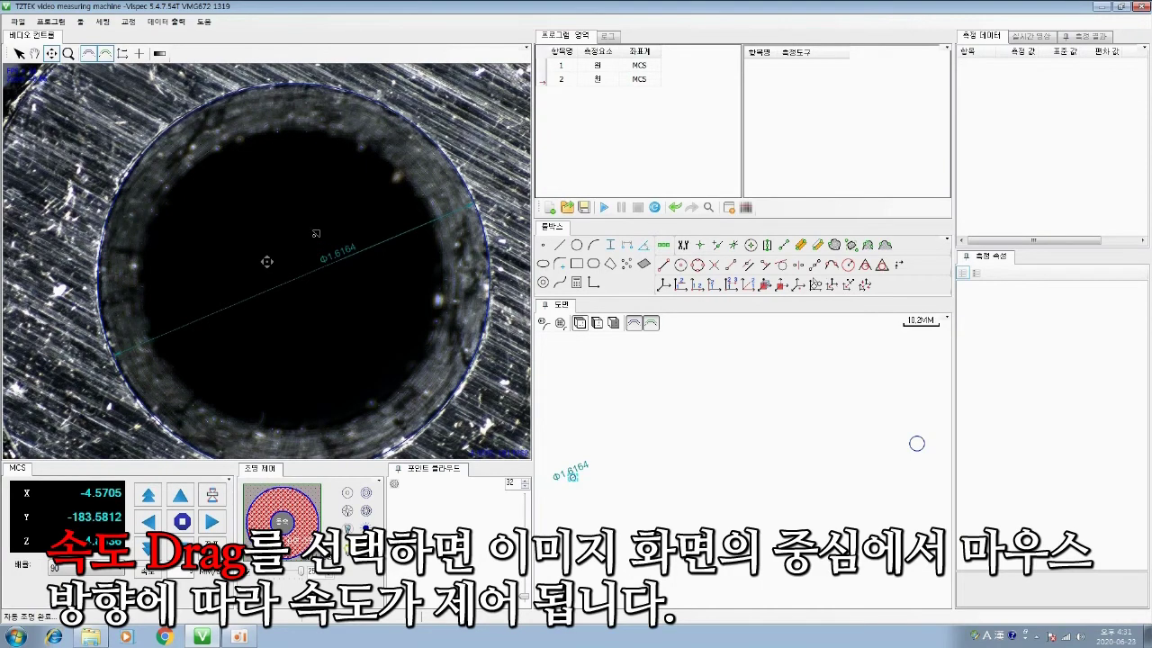
drag(316, 233, 366, 186)
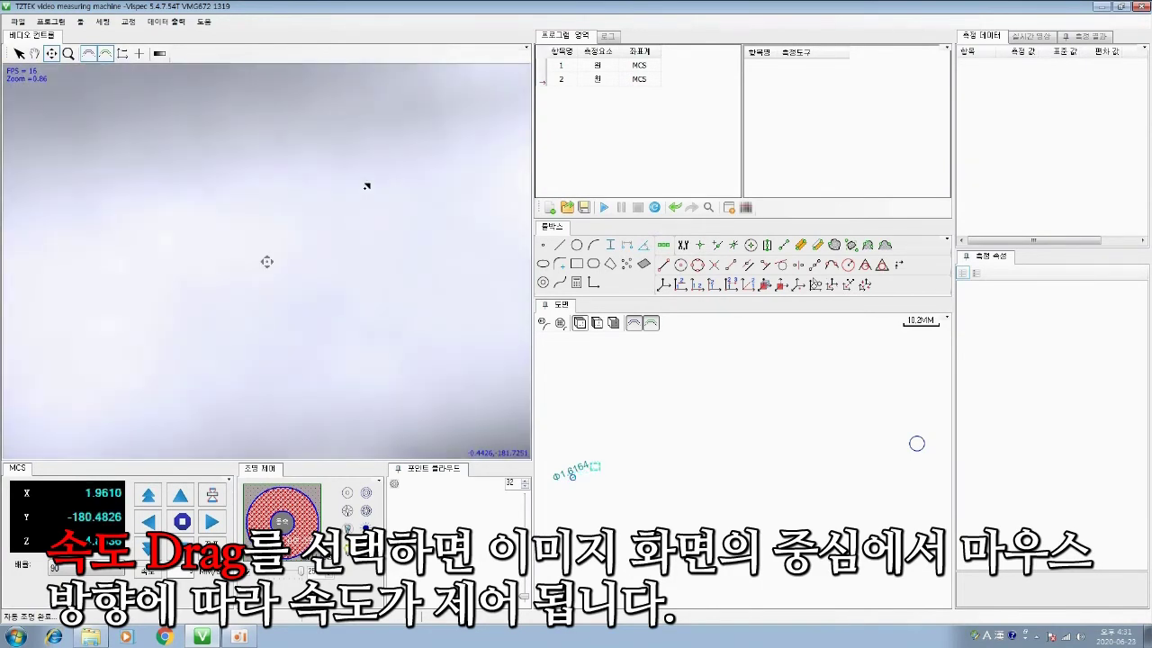
mouse_move(302, 243)
mouse_down()
mouse_move(182, 318)
mouse_move(124, 298)
mouse_move(110, 365)
mouse_move(239, 423)
mouse_move(252, 411)
mouse_move(239, 283)
mouse_move(255, 270)
mouse_up()
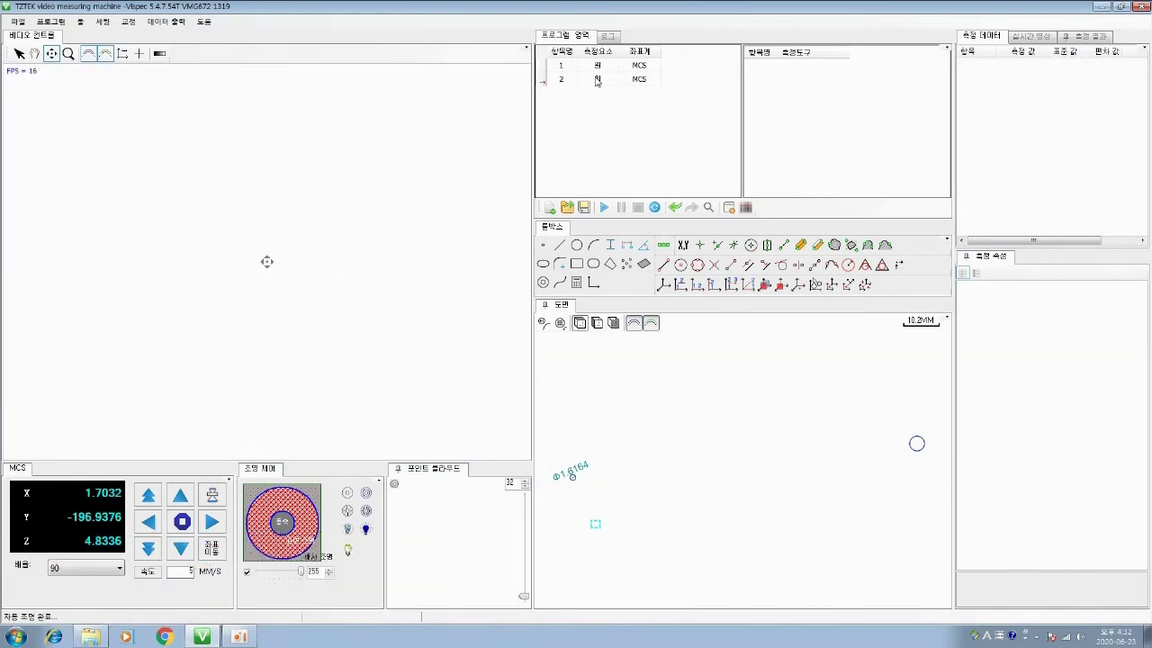
- Return to 선택 모드 and send the stage back to the second circle element in the program list
right_click(596, 79)
click(620, 84)
click(67, 53)
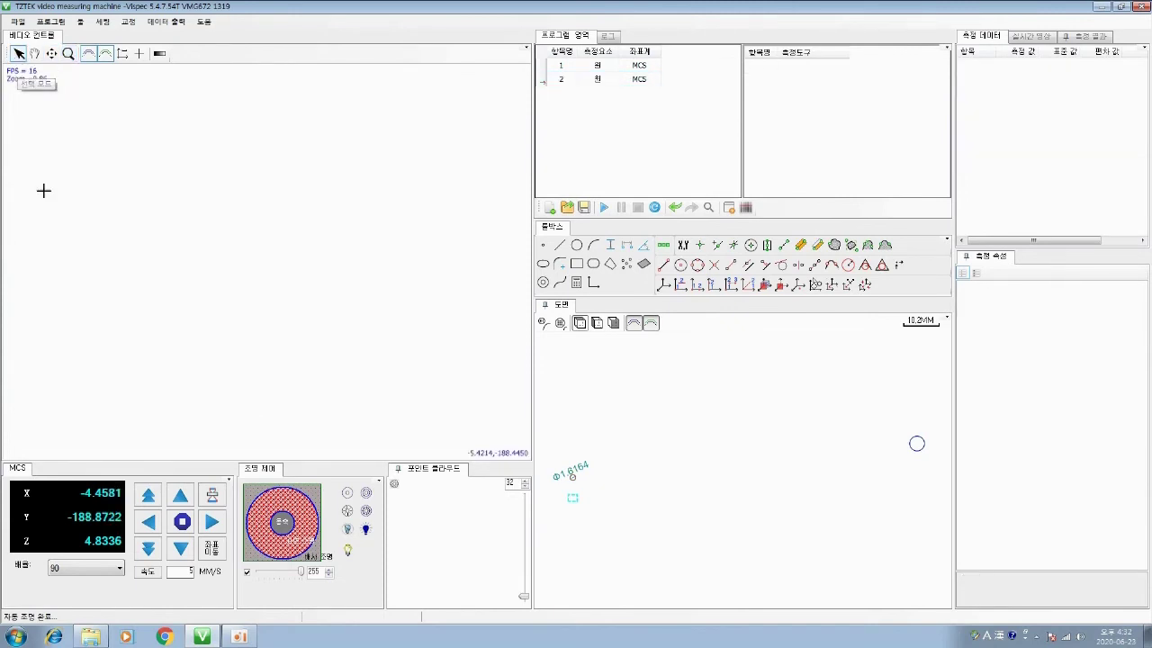
right_click(595, 79)
click(619, 93)
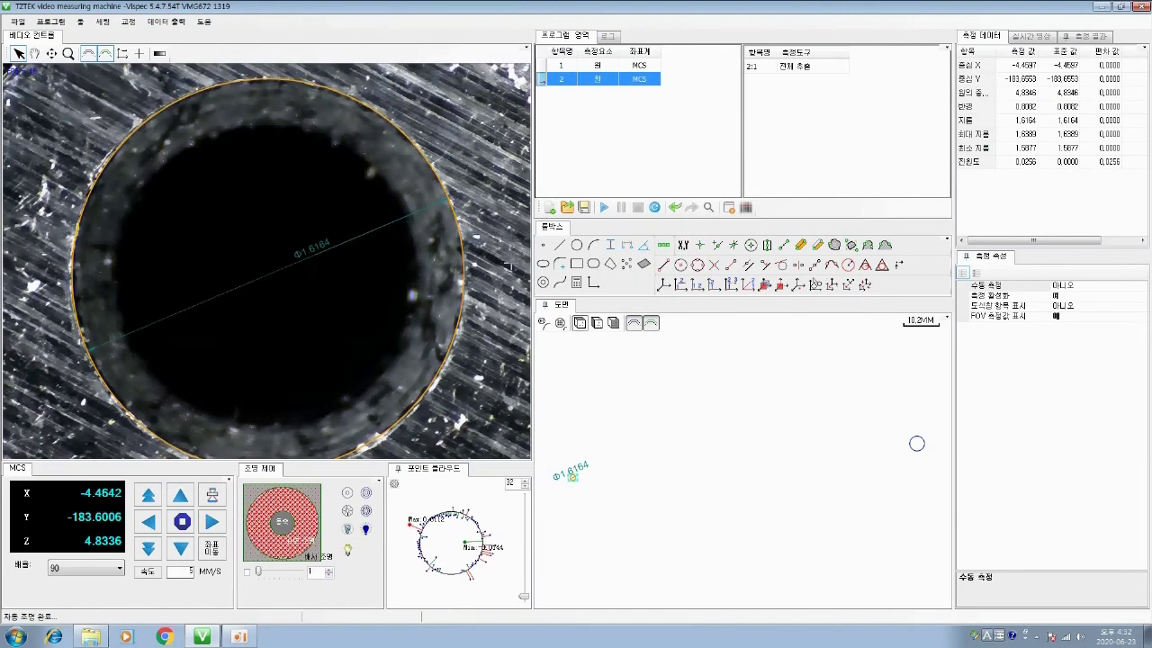
- Move the view to the hole's upper-left edge with the zoom tool, zoom in and back out, and return to 선택 모드
click(68, 53)
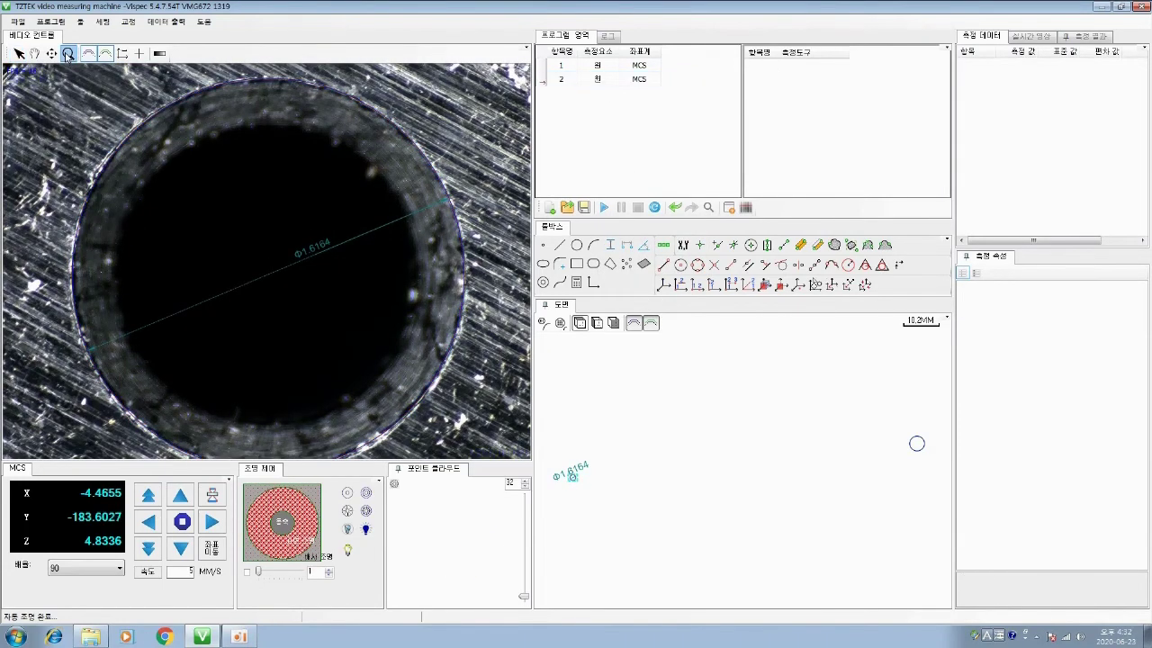
click(75, 155)
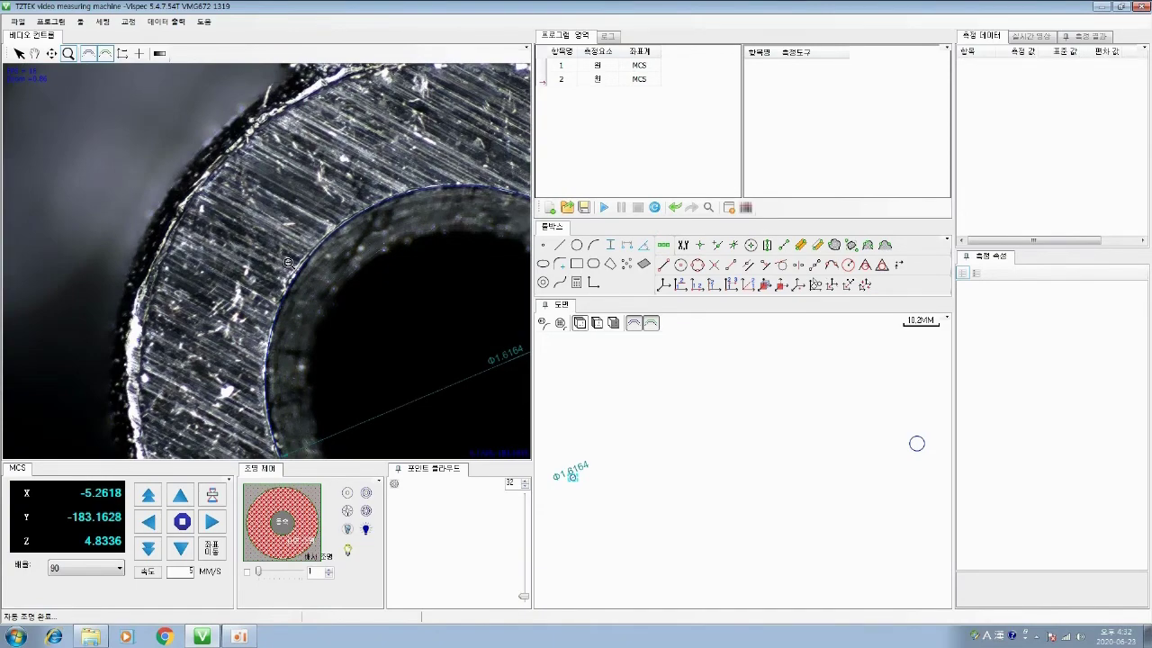
scroll(289, 264, up, 8)
scroll(289, 264, down, 8)
click(19, 53)
- Switch the lens magnification (배율) to 18, to 240, and finally to 90
click(72, 568)
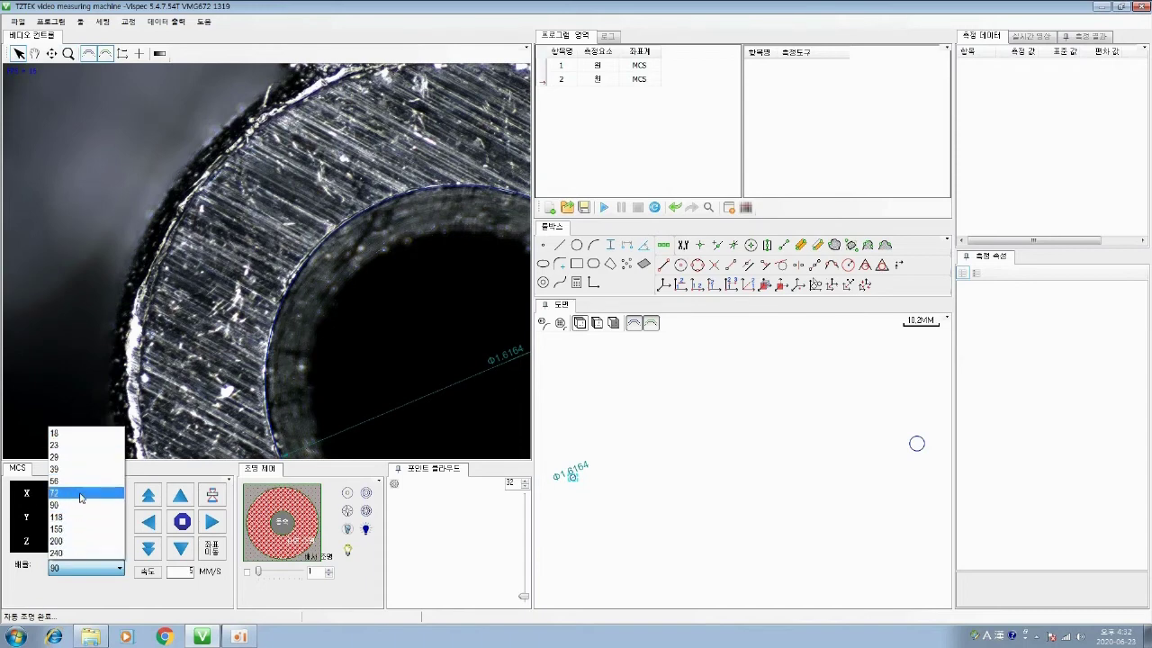
click(93, 432)
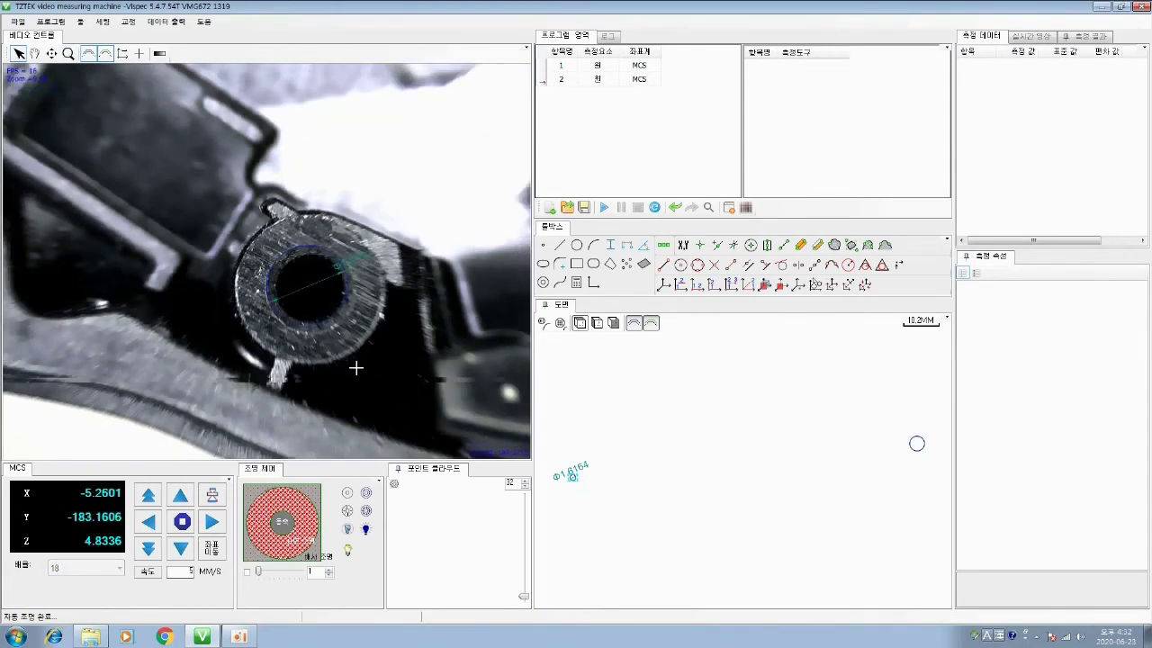
click(75, 568)
click(70, 553)
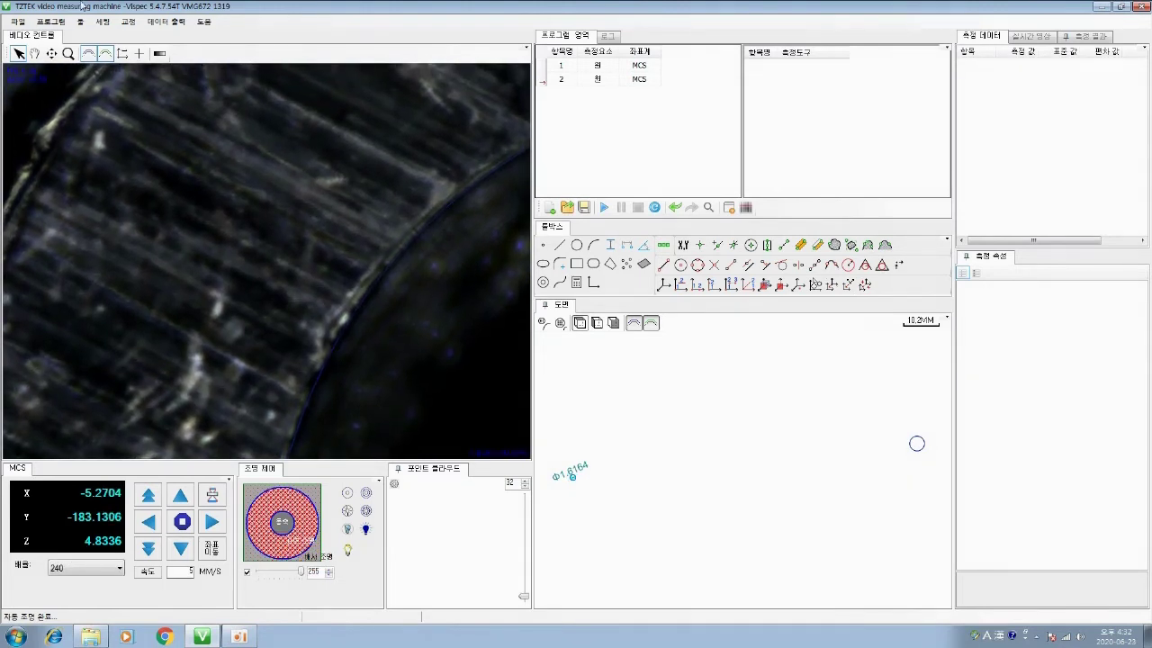
click(72, 569)
click(58, 501)
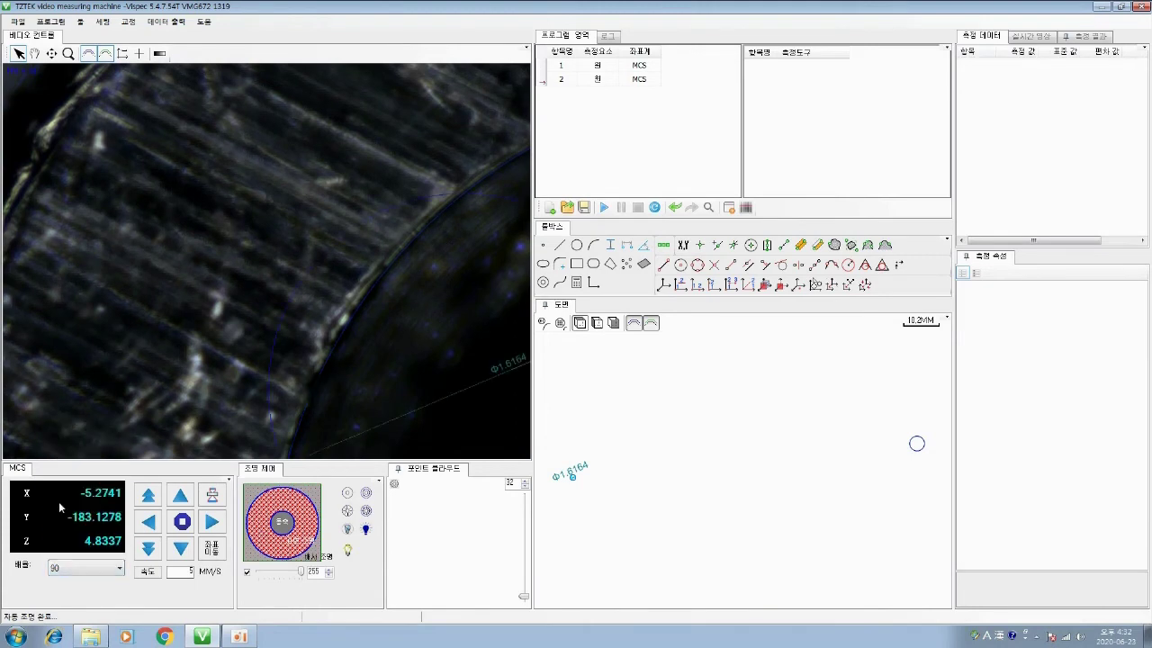